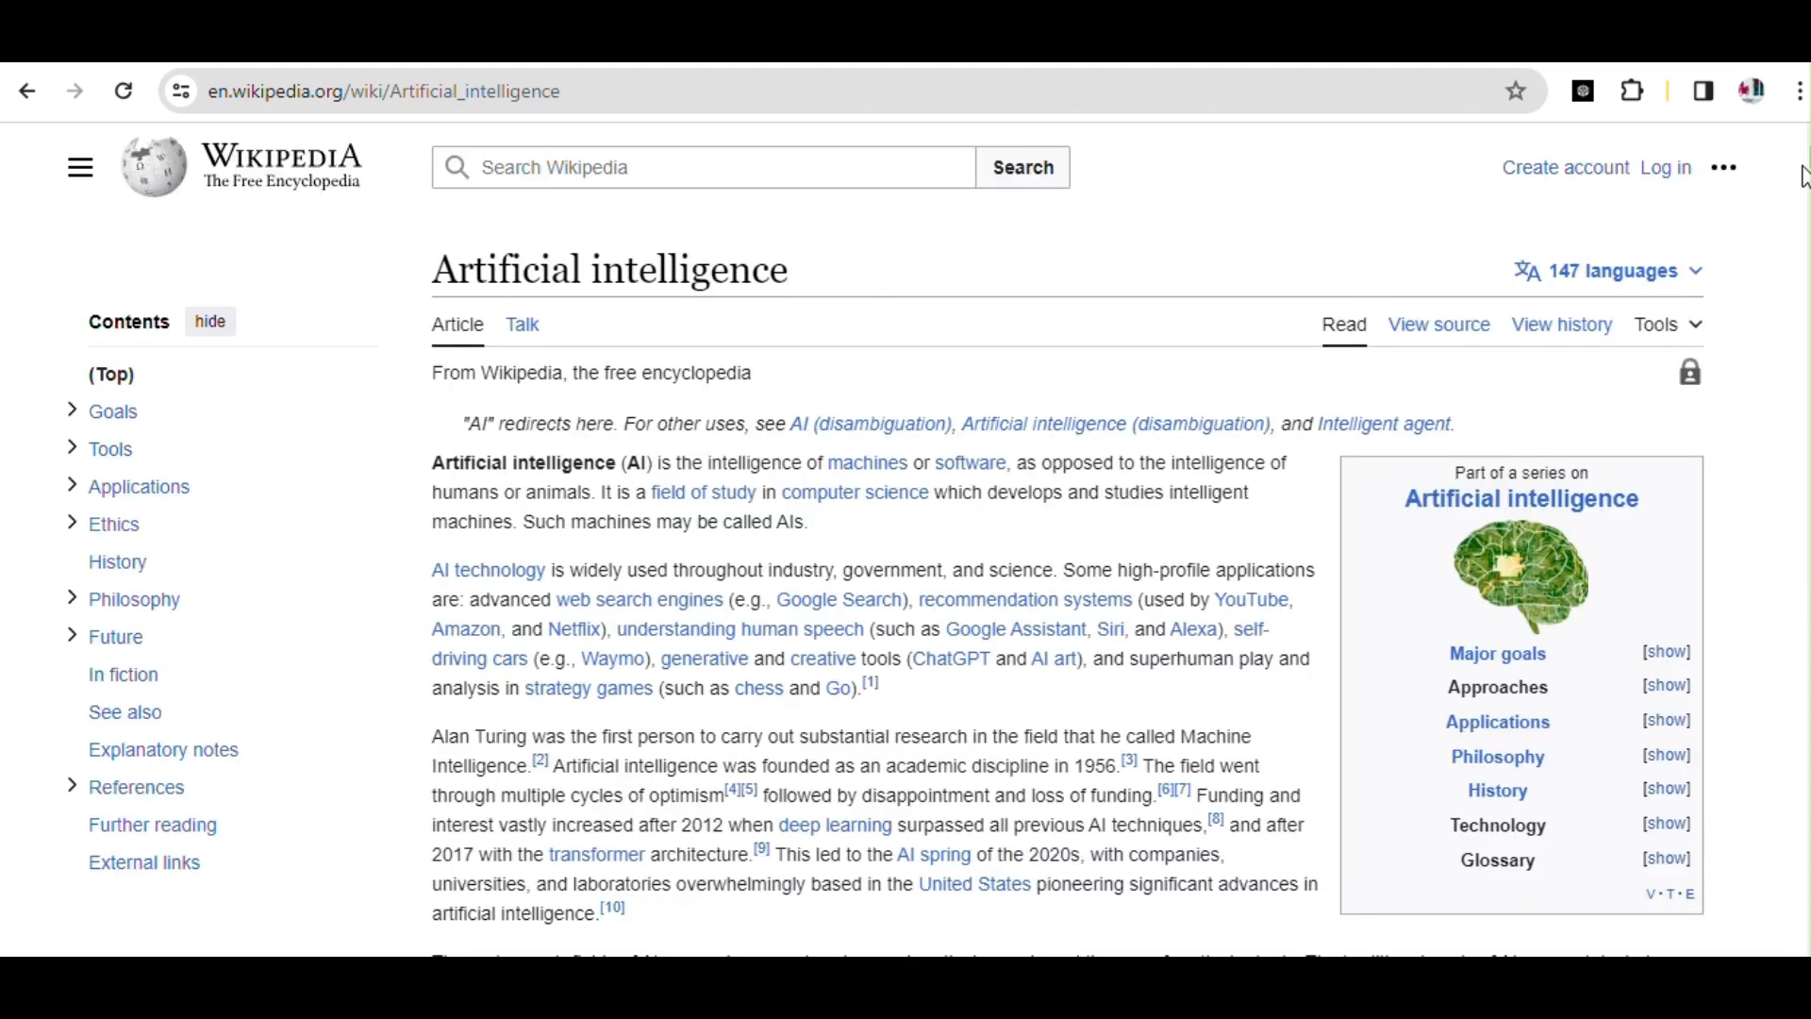
# Go to wikipedia.org and open the English article on Artificial intelligence through the site's search.
pyautogui.moveTo(1809, 160); pyautogui.dragTo(1809, 299)
pyautogui.click(663, 92)
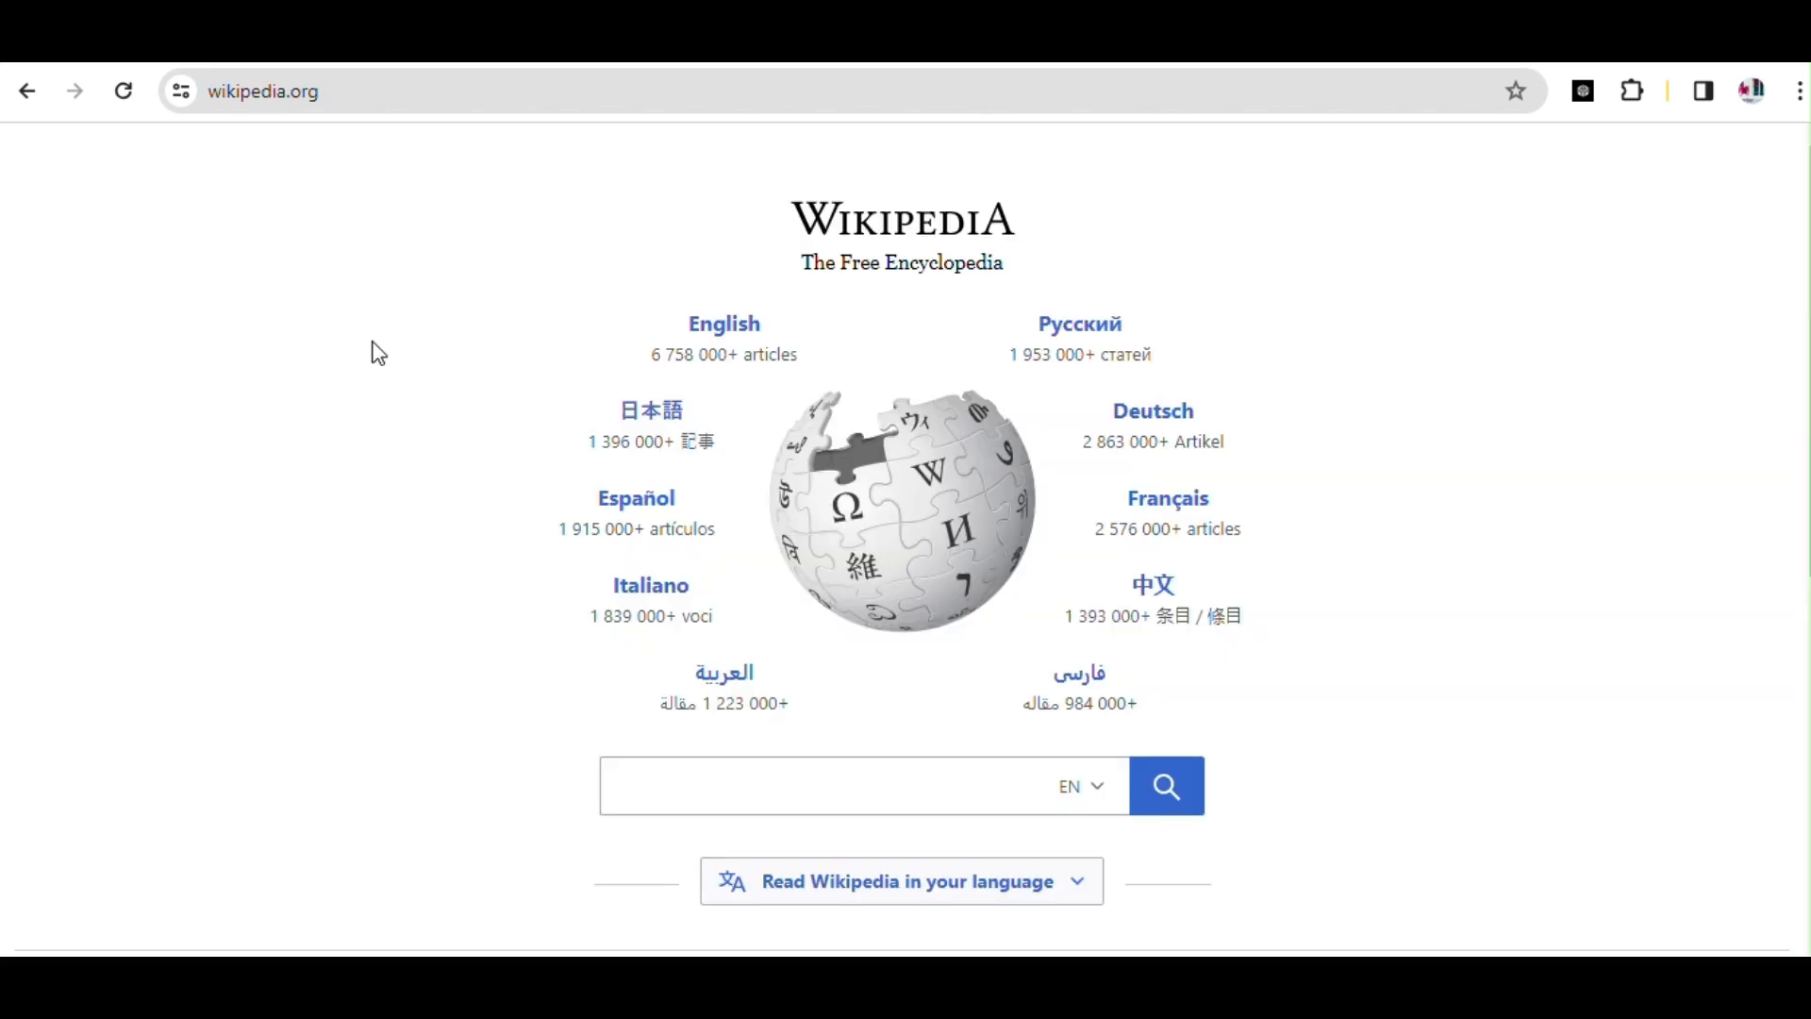
pyautogui.click(645, 796)
pyautogui.write('art')
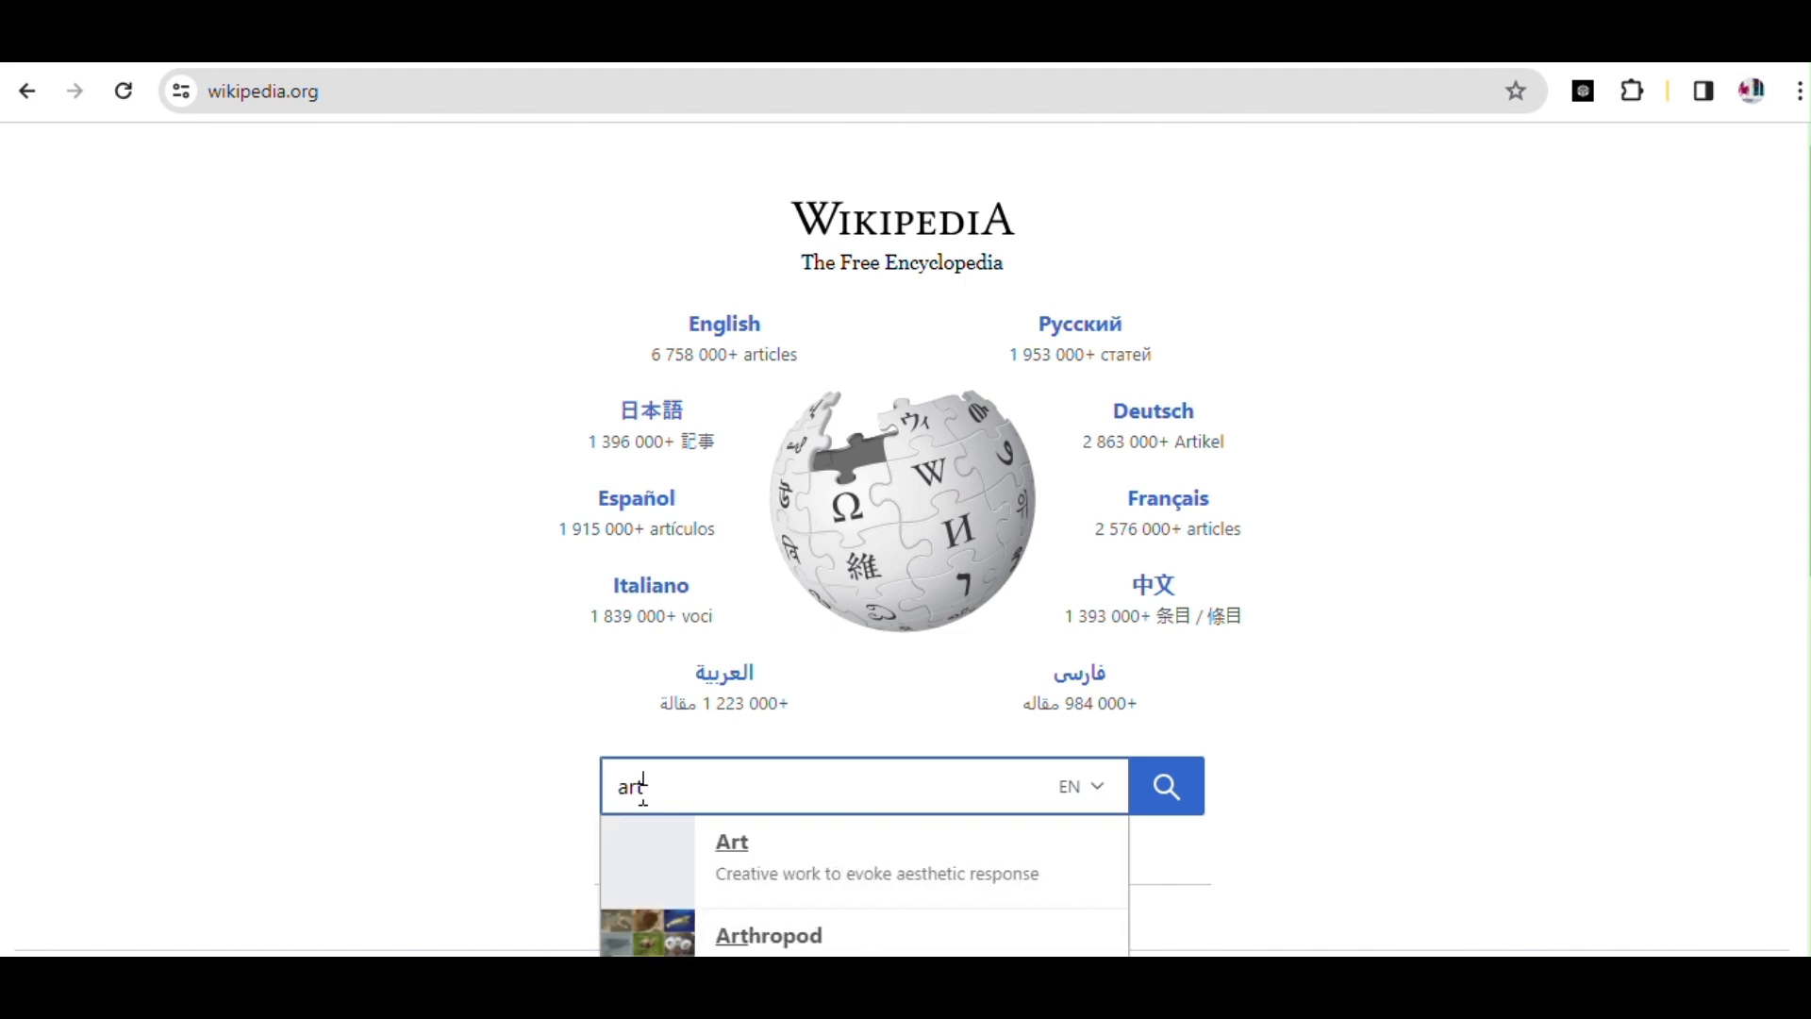
pyautogui.write('i')
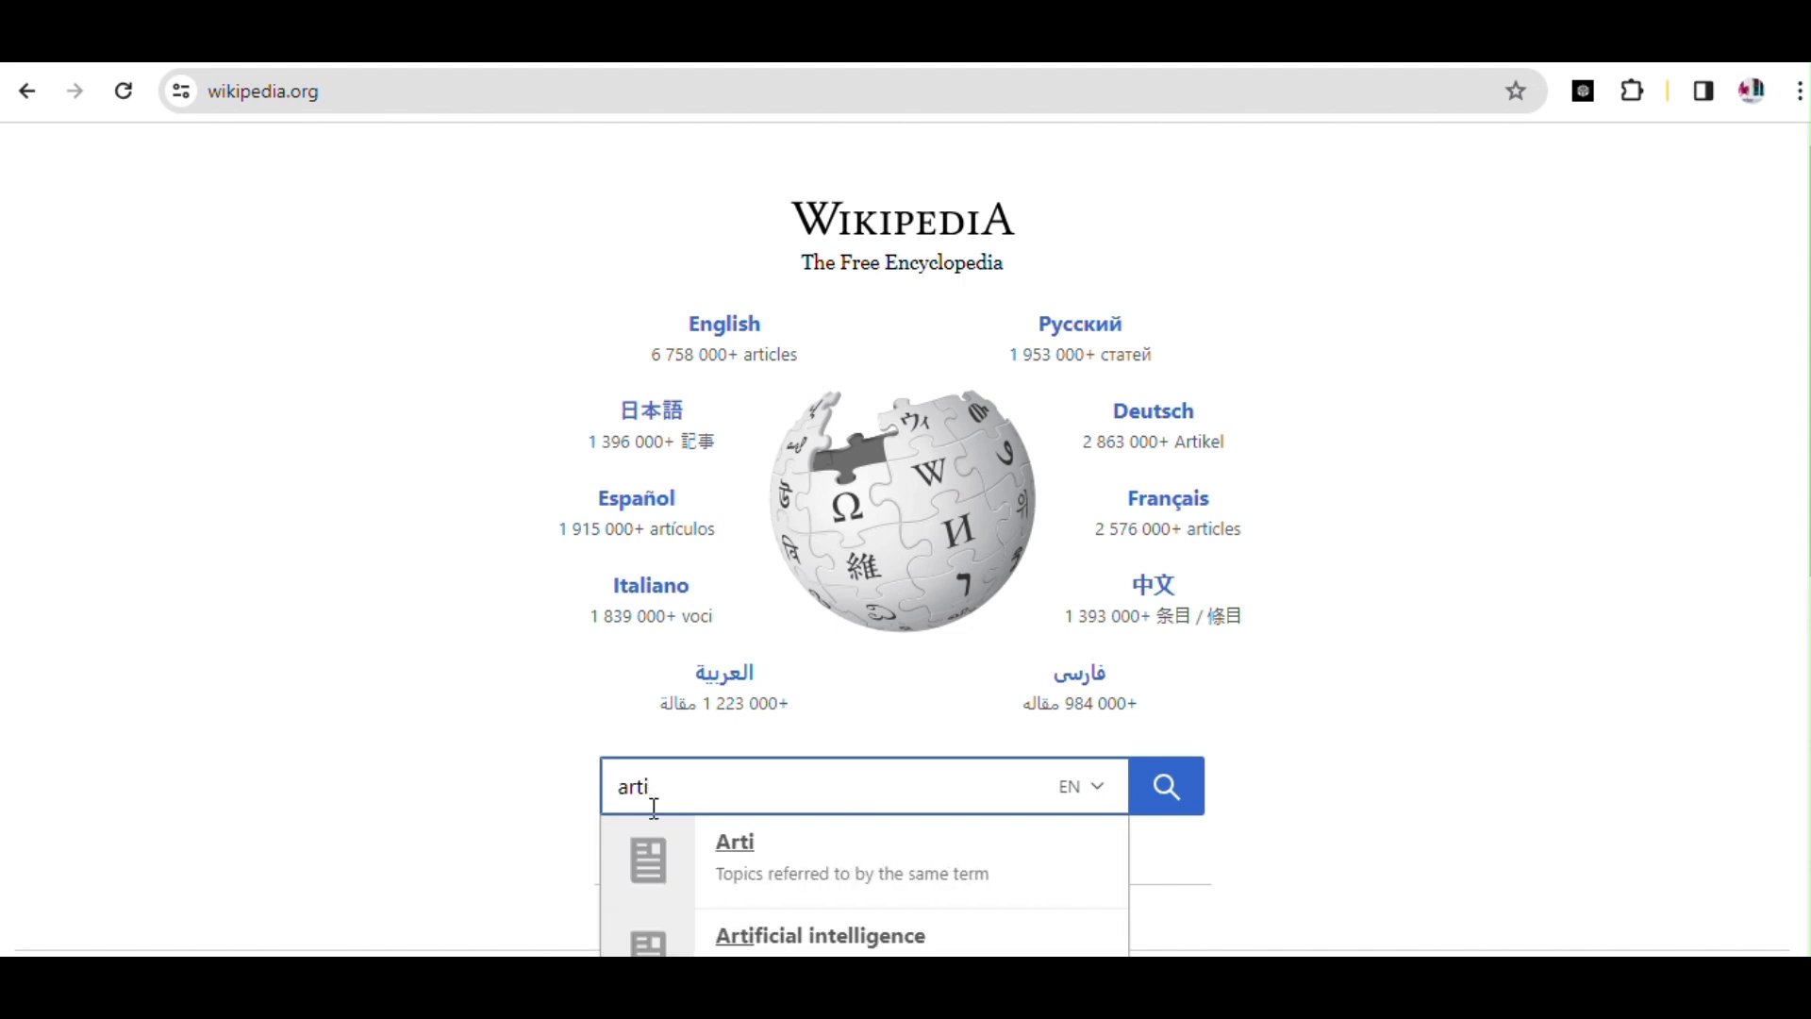
pyautogui.click(729, 938)
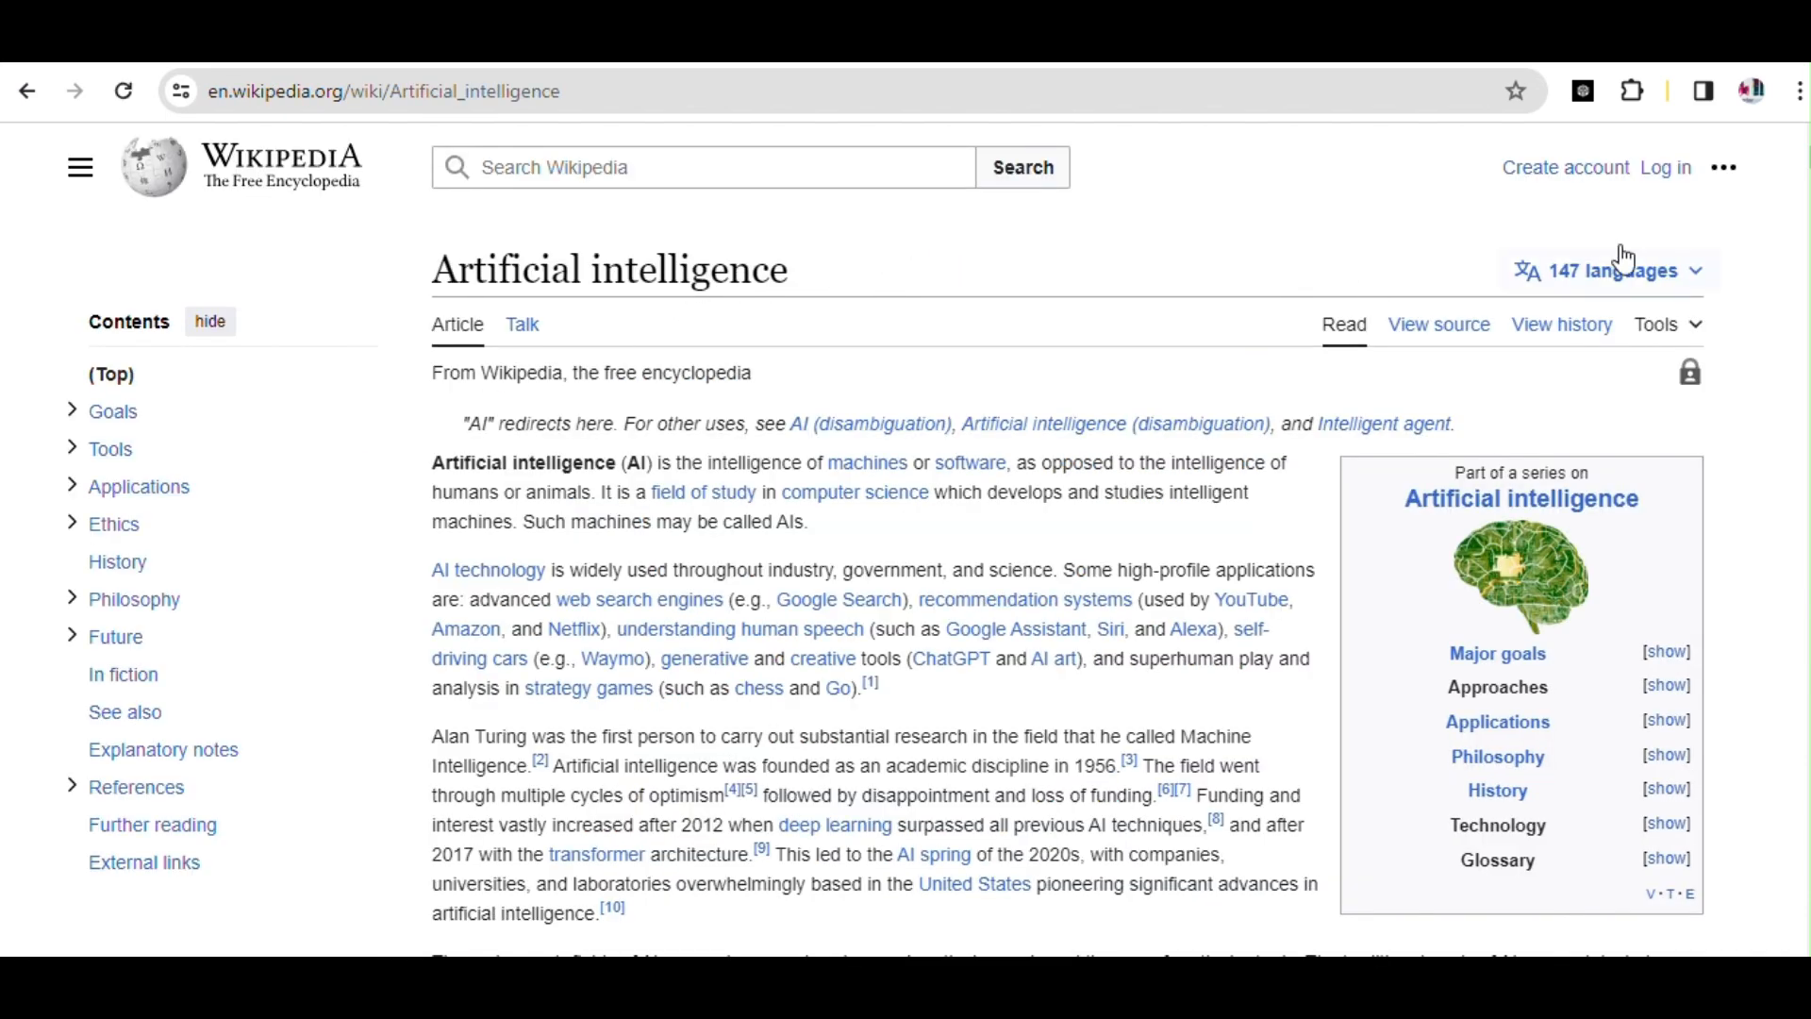
# Copy the web address of the Artificial intelligence article.
pyautogui.moveTo(1808, 158)
pyautogui.mouseDown()
pyautogui.moveTo(1808, 290)
pyautogui.moveTo(1803, 130)
pyautogui.mouseUp()
pyautogui.click(664, 93)
pyautogui.hotkey('ctrl', 'c')
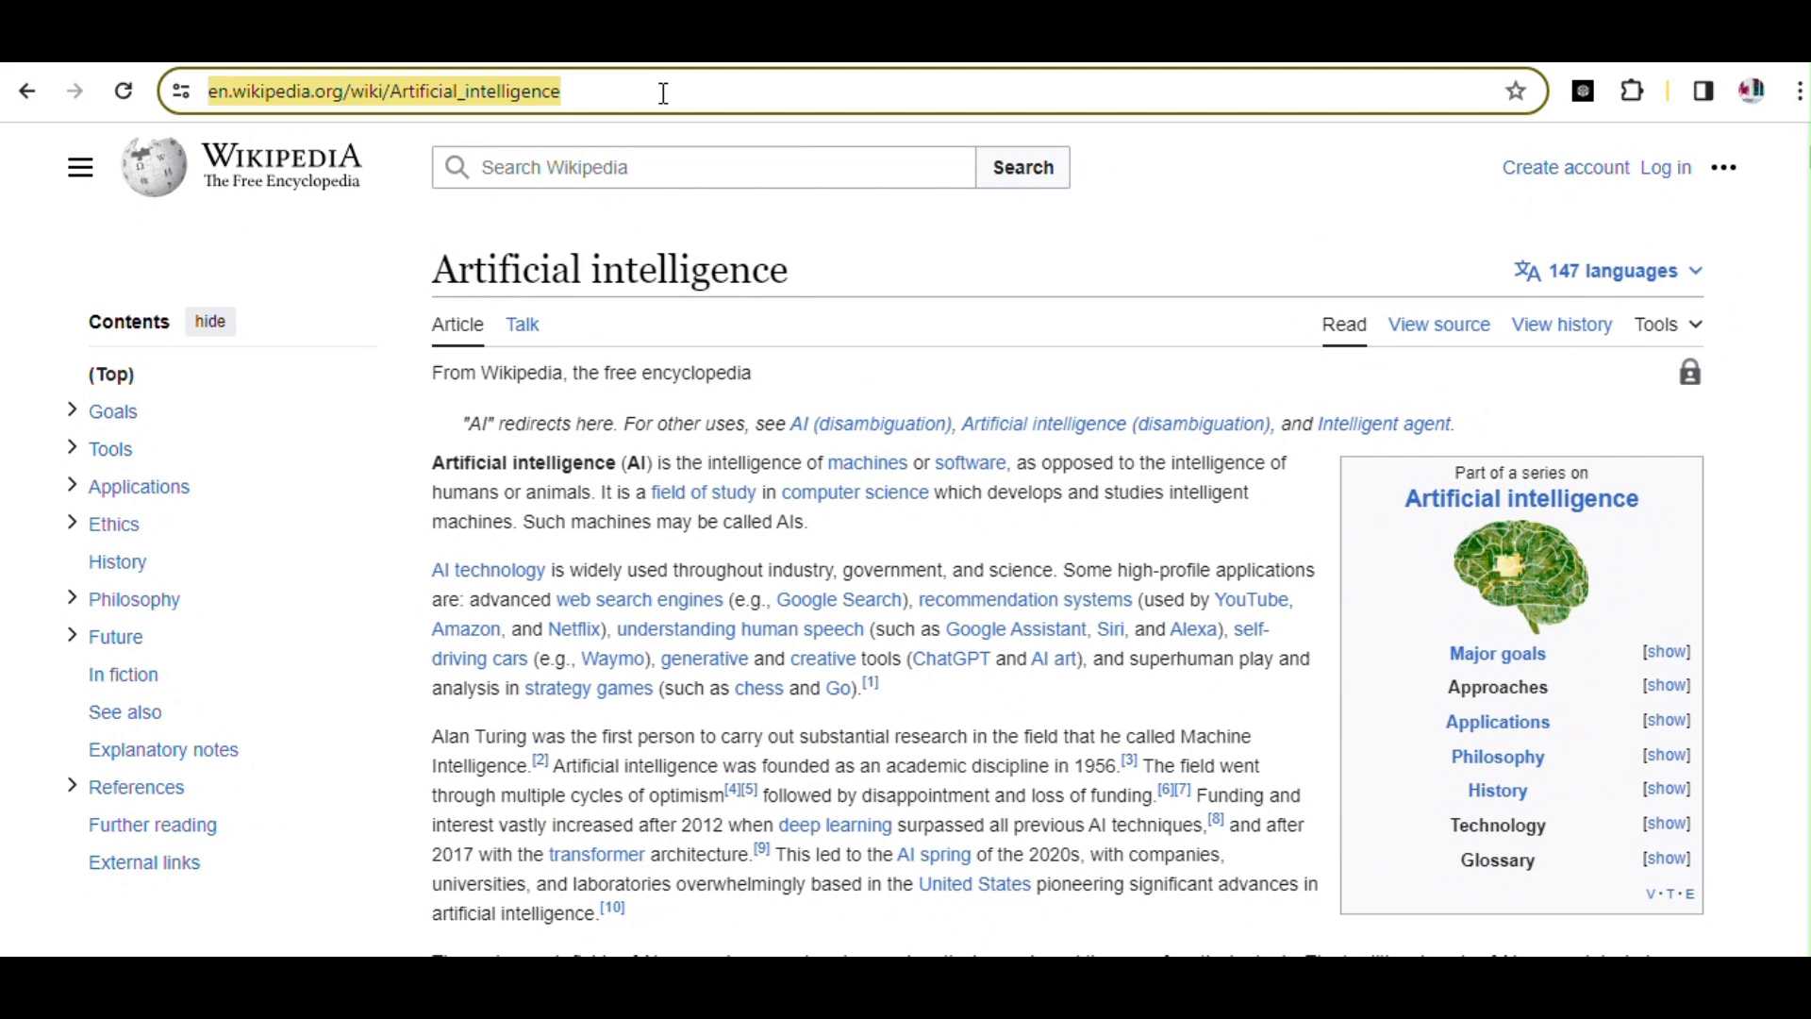
# Open lumen5.com in a new browser tab and start a new AI Voiceover video without choosing a template.
pyautogui.hotkey('ctrl', 't')
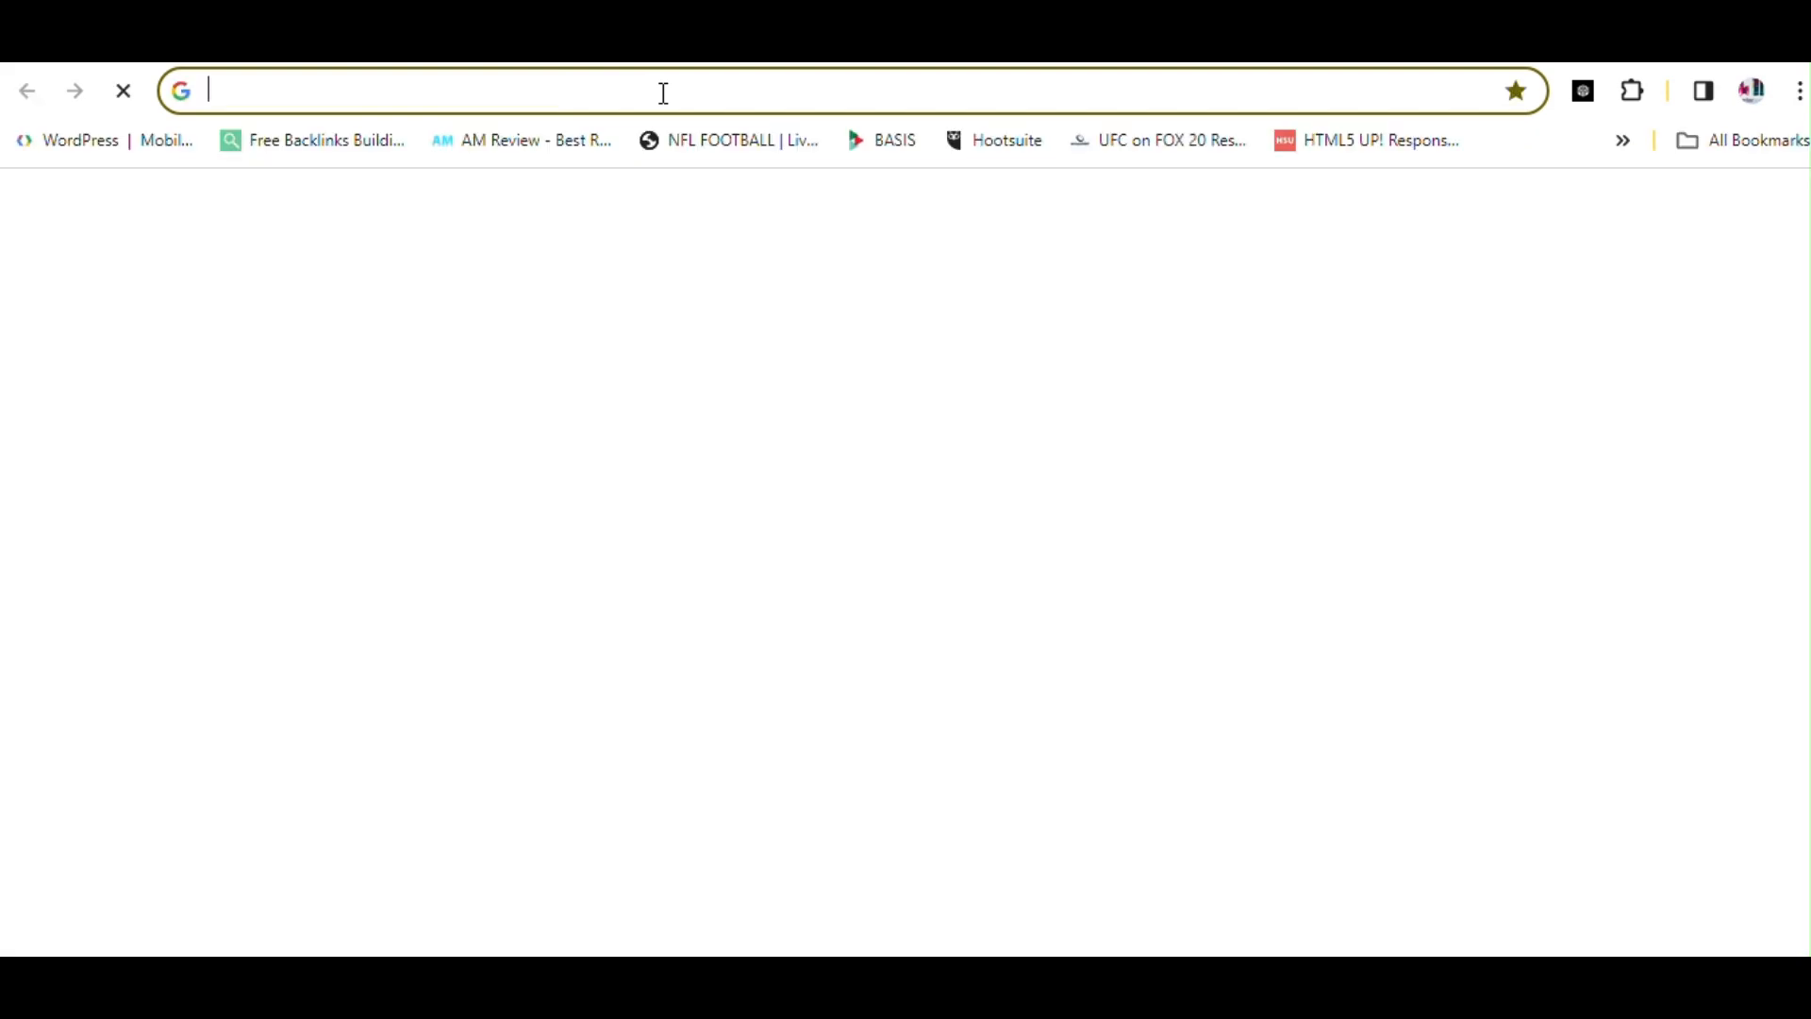
pyautogui.write('lum')
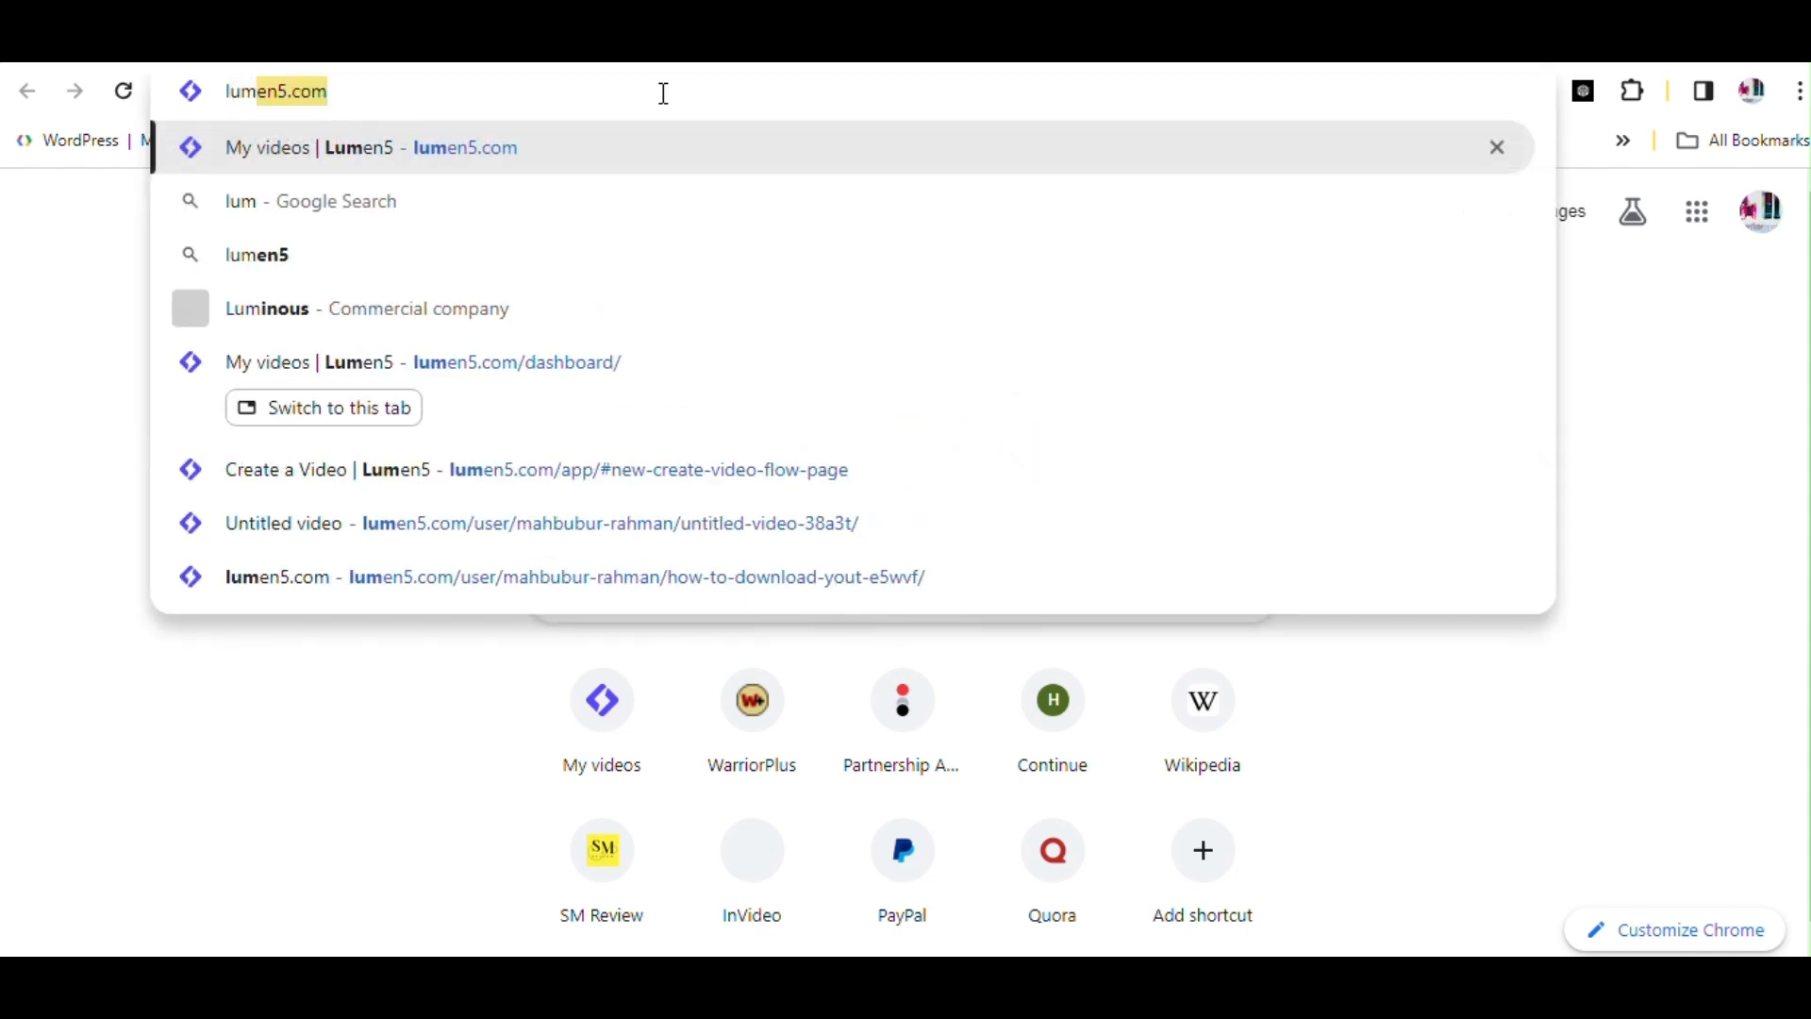
pyautogui.press('Return')
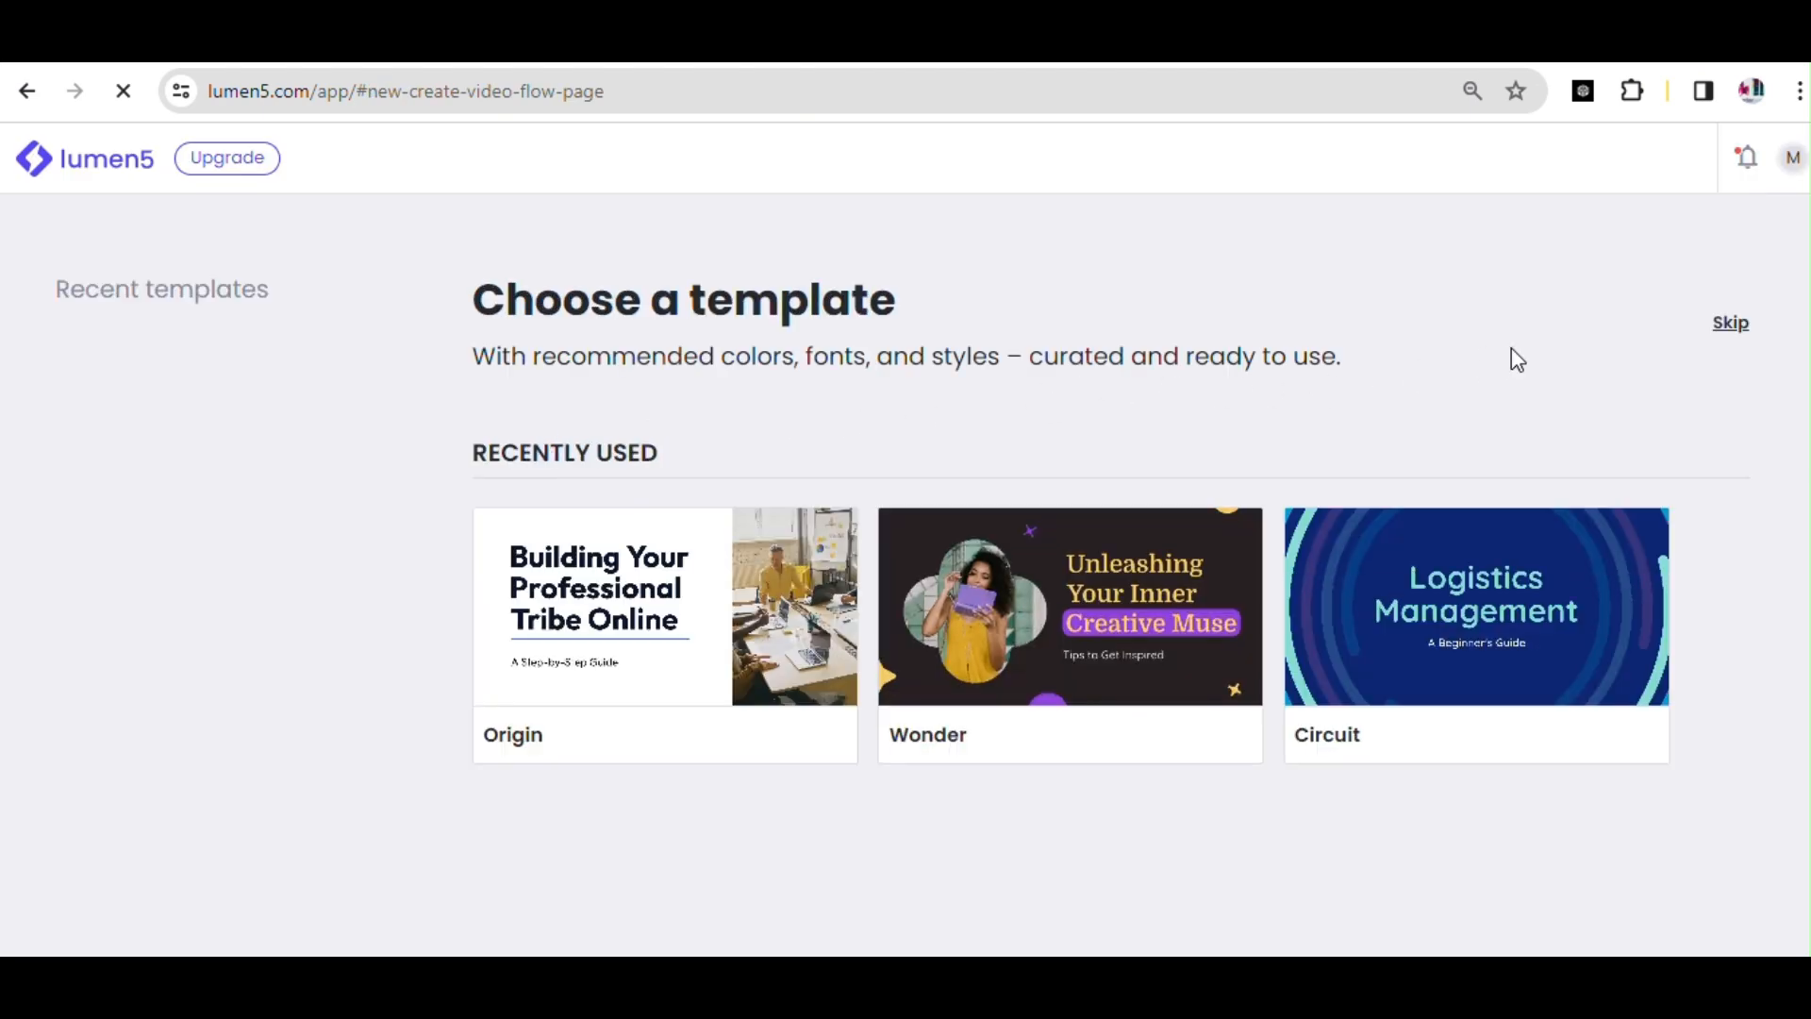
pyautogui.click(1732, 330)
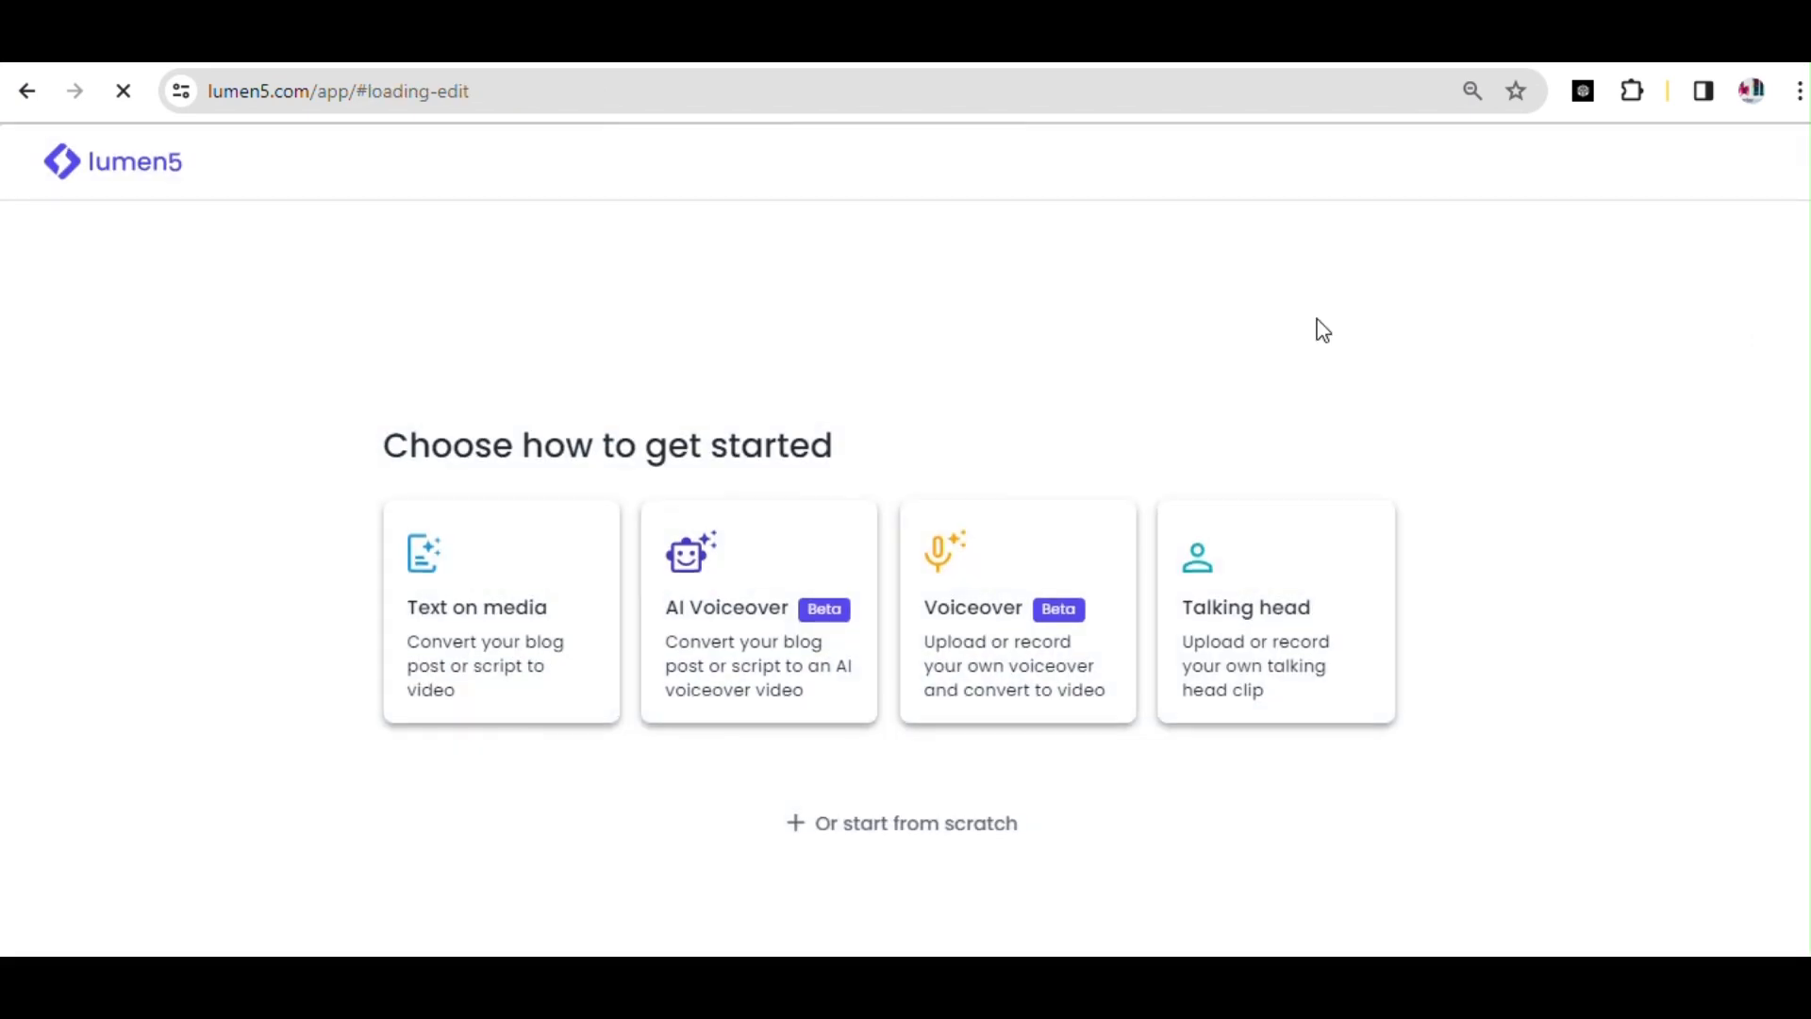
pyautogui.click(743, 596)
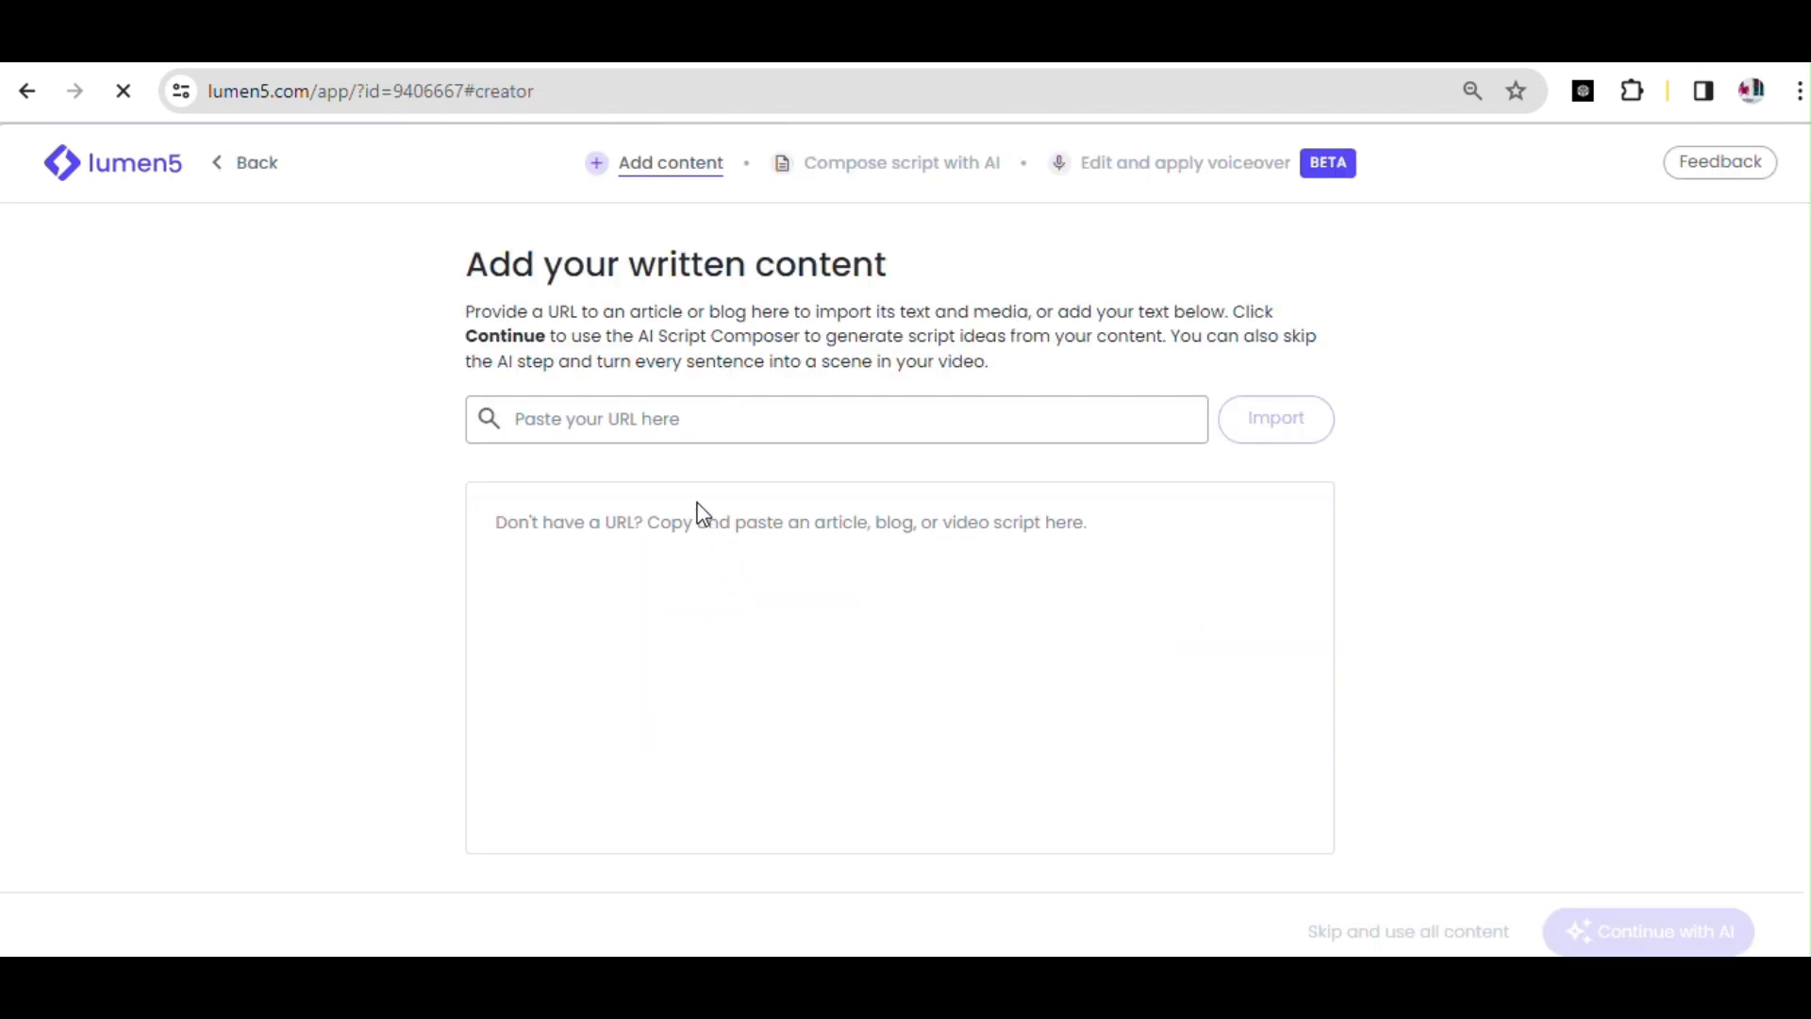
pyautogui.click(641, 426)
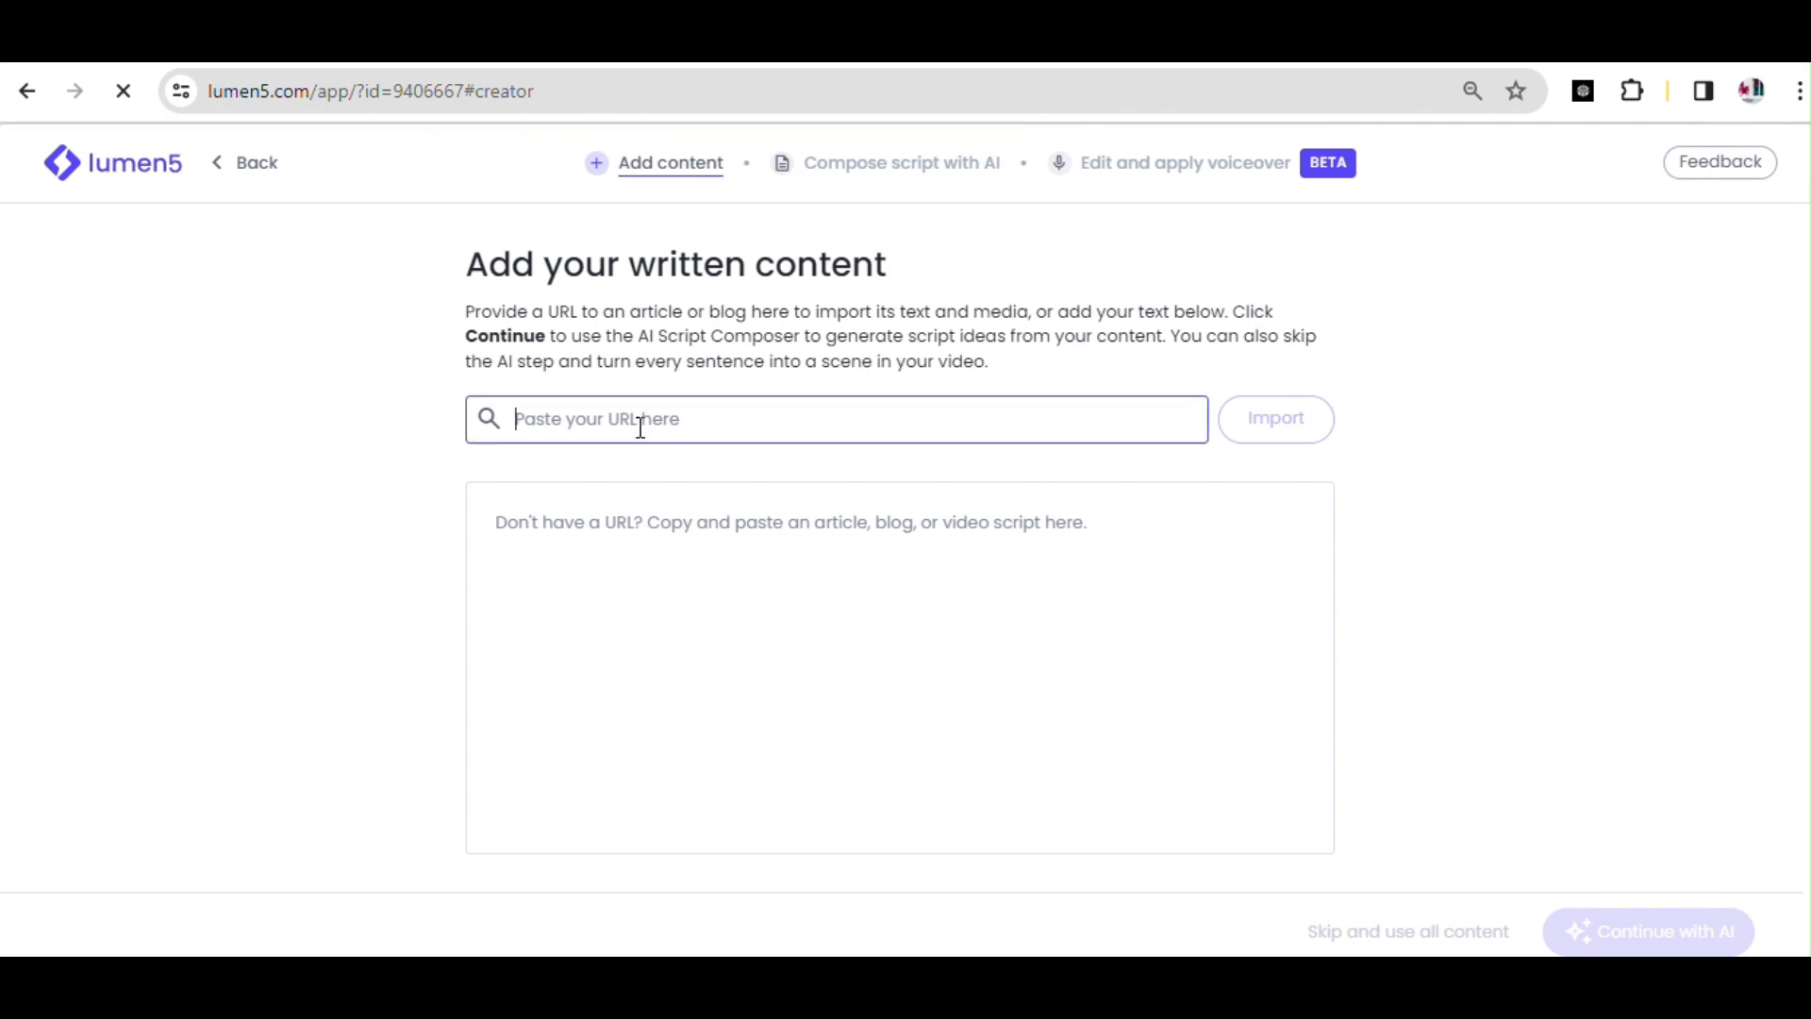
pyautogui.hotkey('ctrl', 'v')
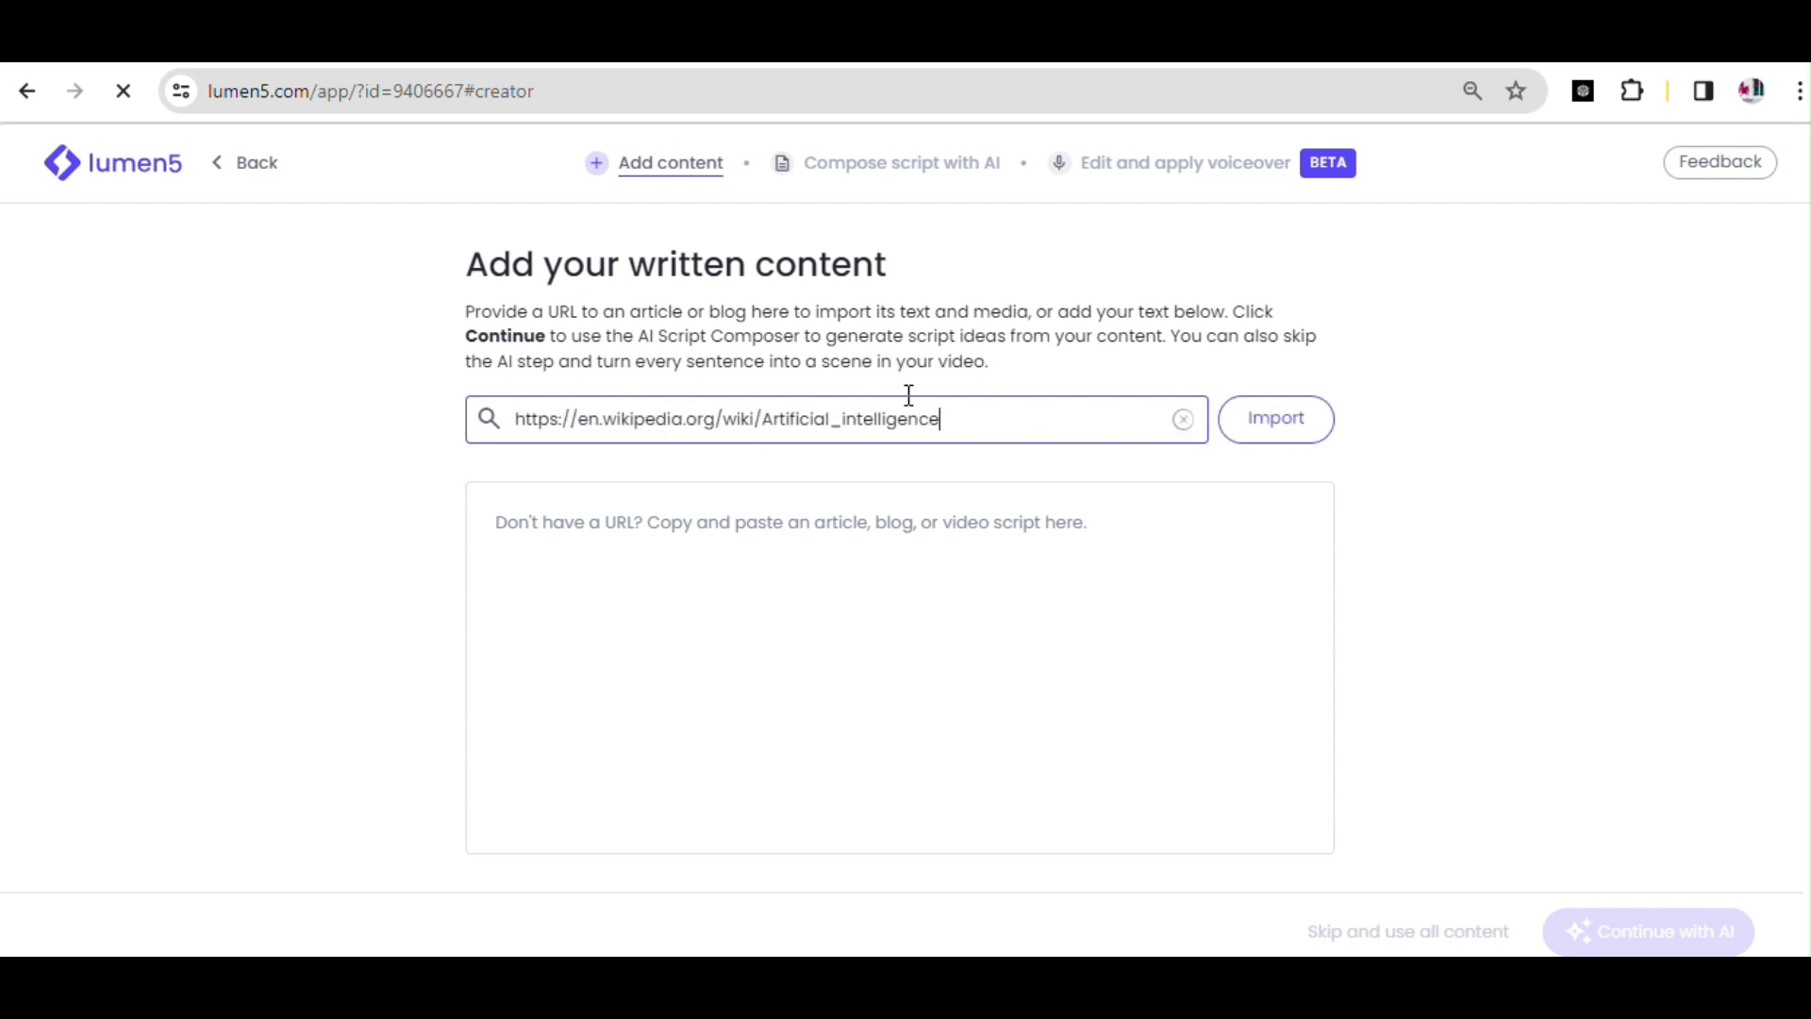
pyautogui.click(1267, 430)
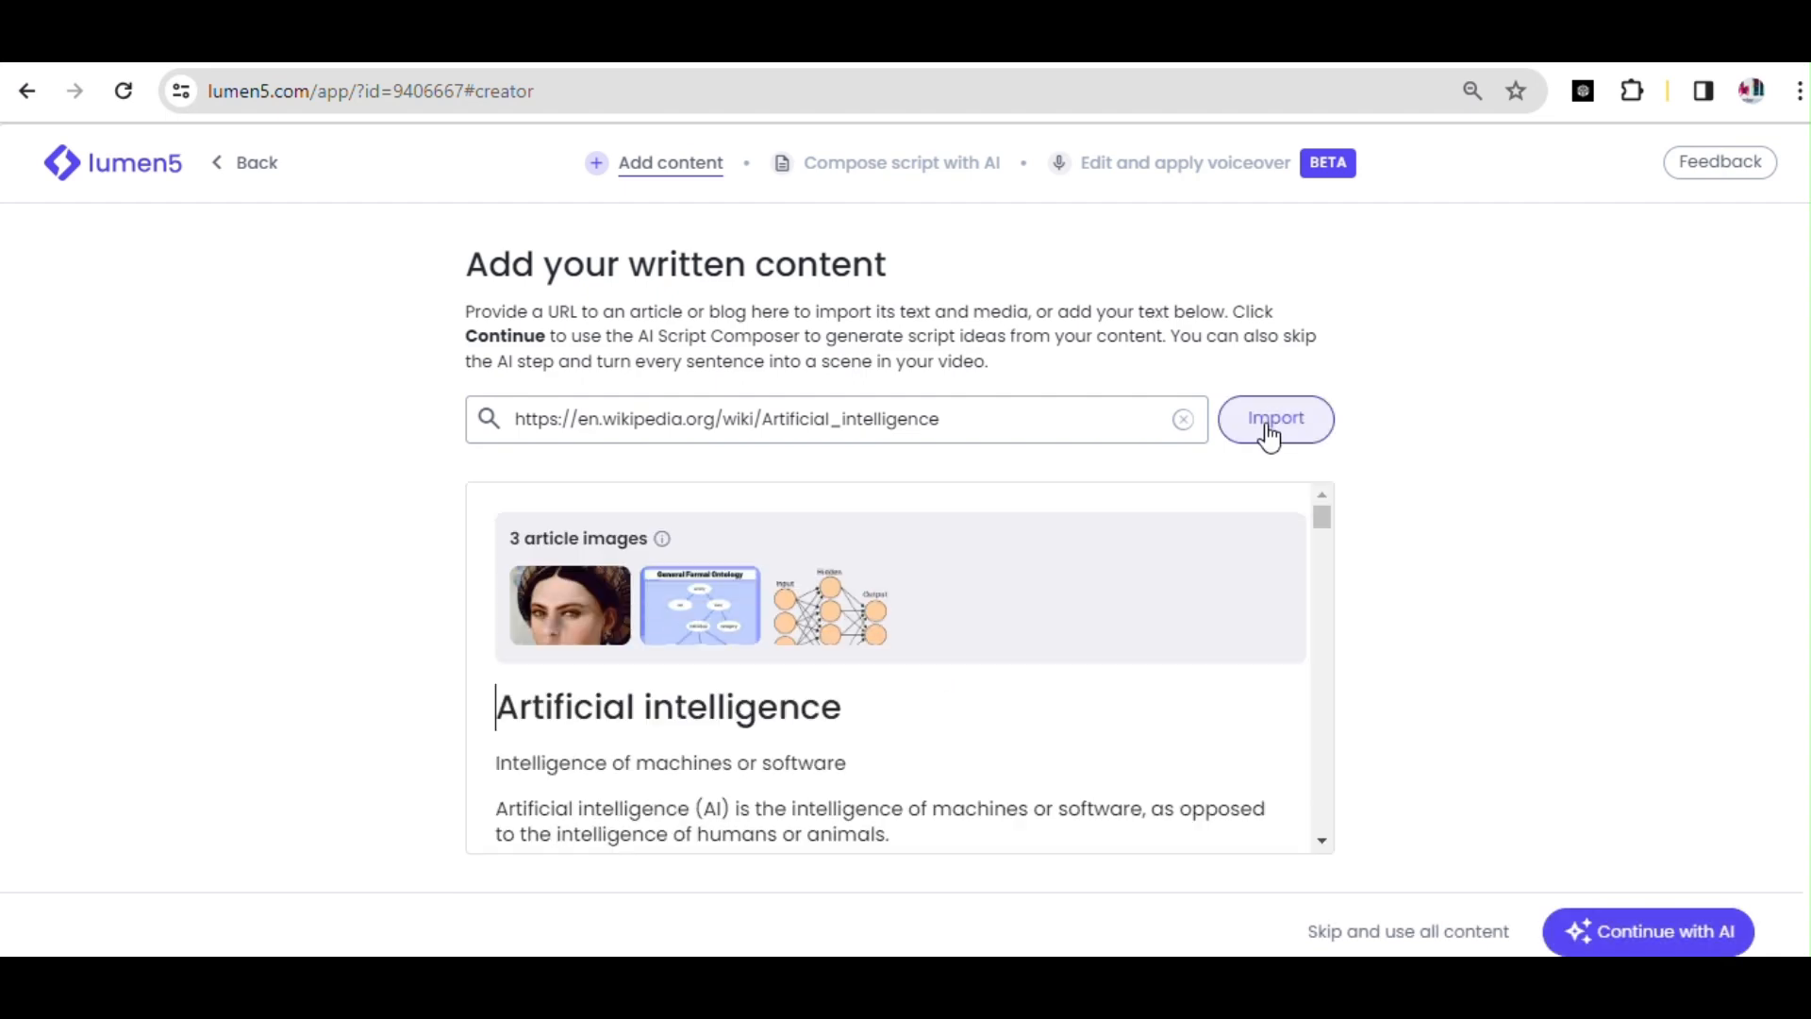
pyautogui.moveTo(1324, 522); pyautogui.dragTo(1362, 784)
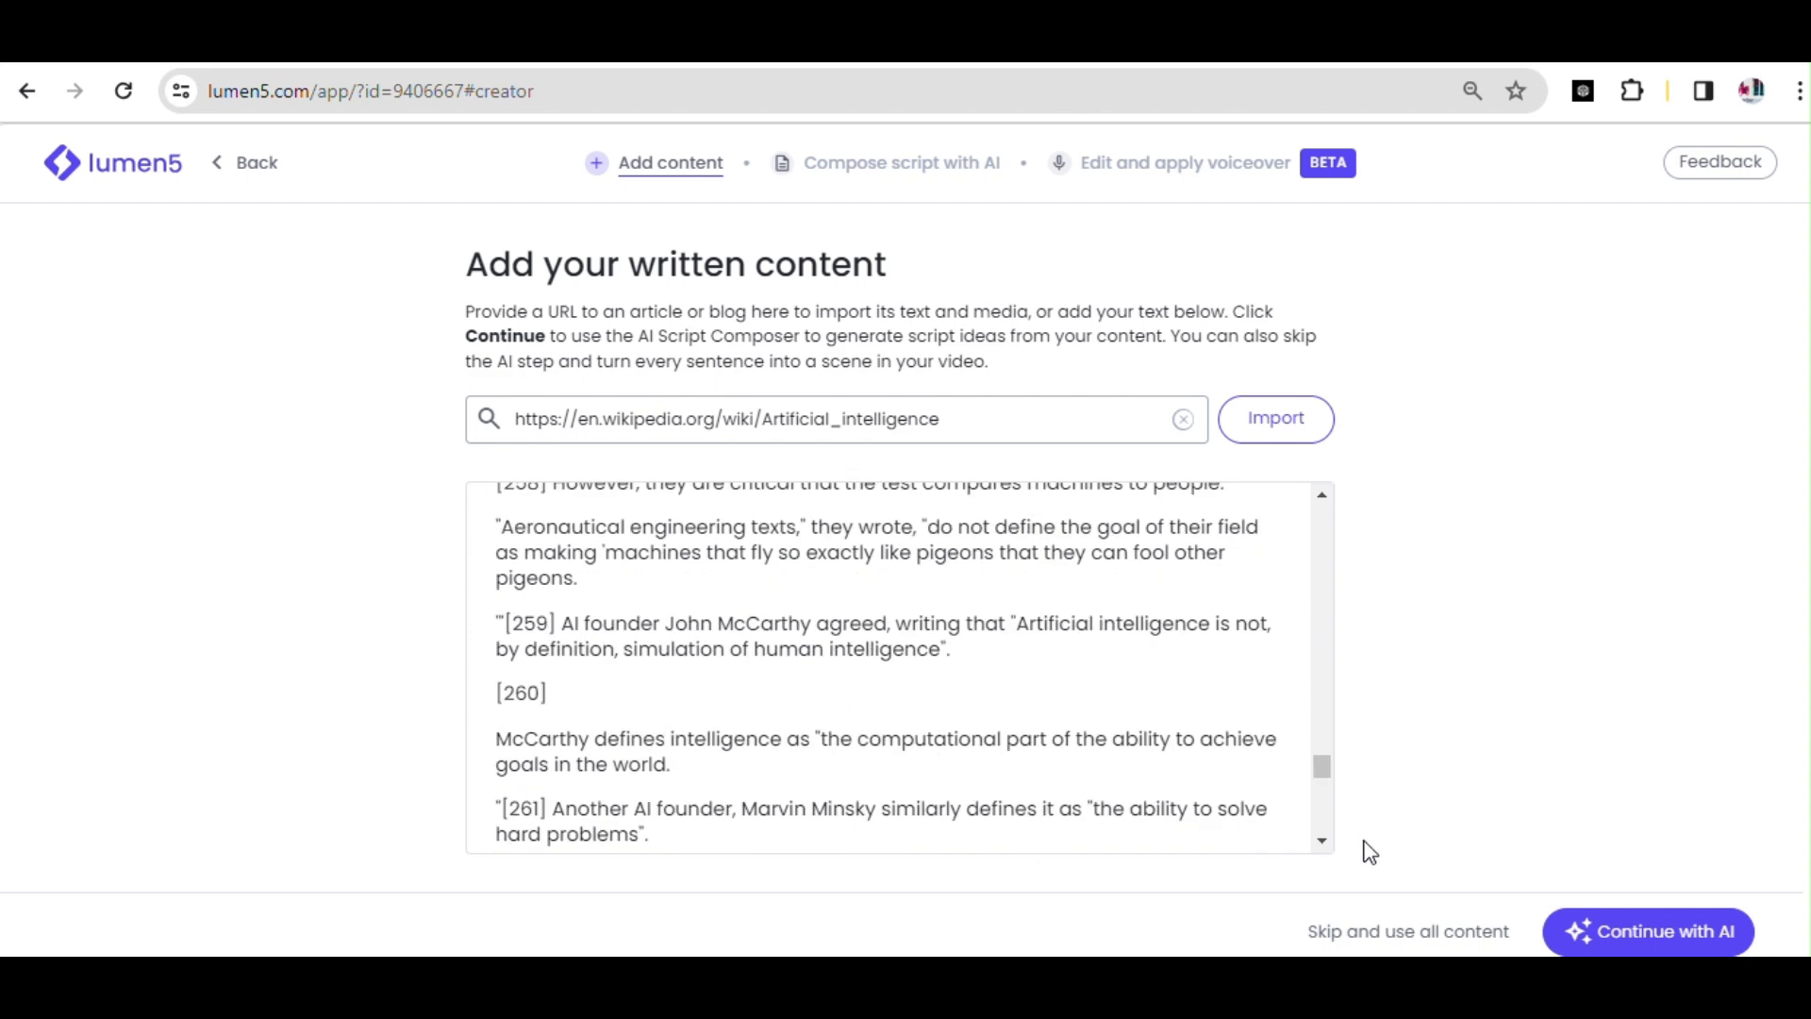
# Generate a script from the imported article with AI, review it, and continue to the voiceover editing stage.
pyautogui.click(1632, 936)
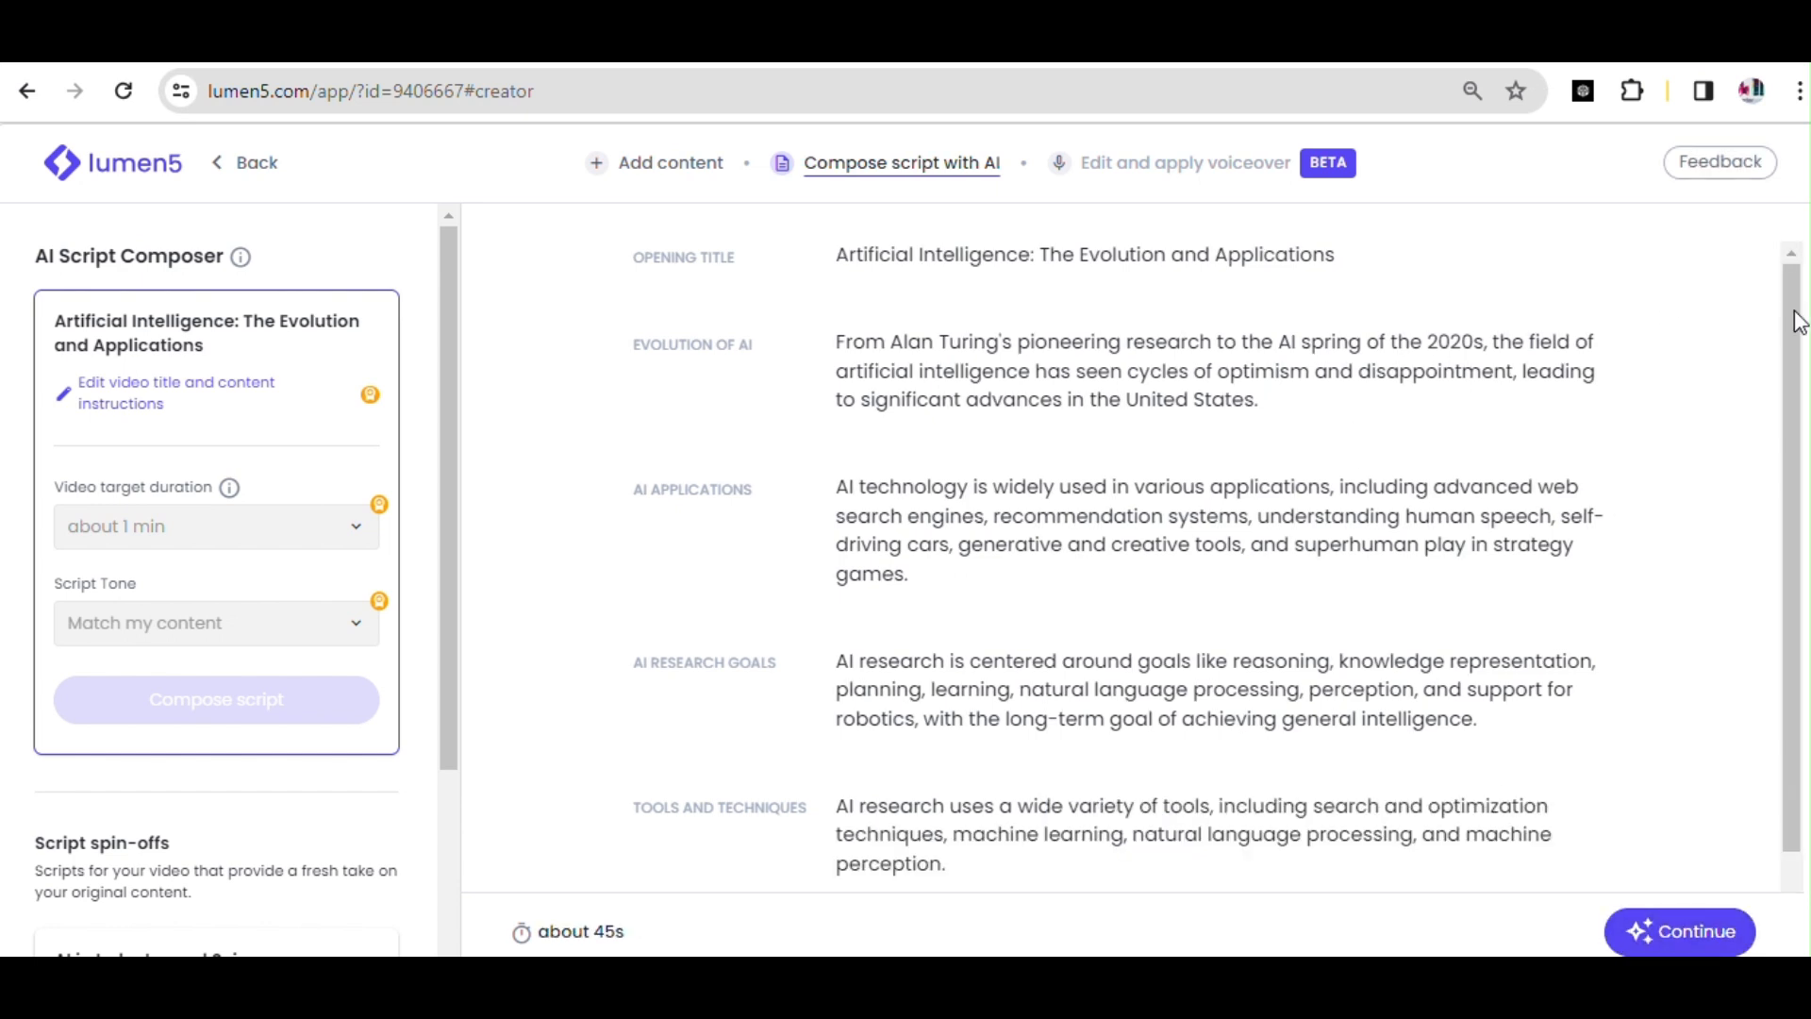
pyautogui.moveTo(1797, 324); pyautogui.dragTo(1804, 418)
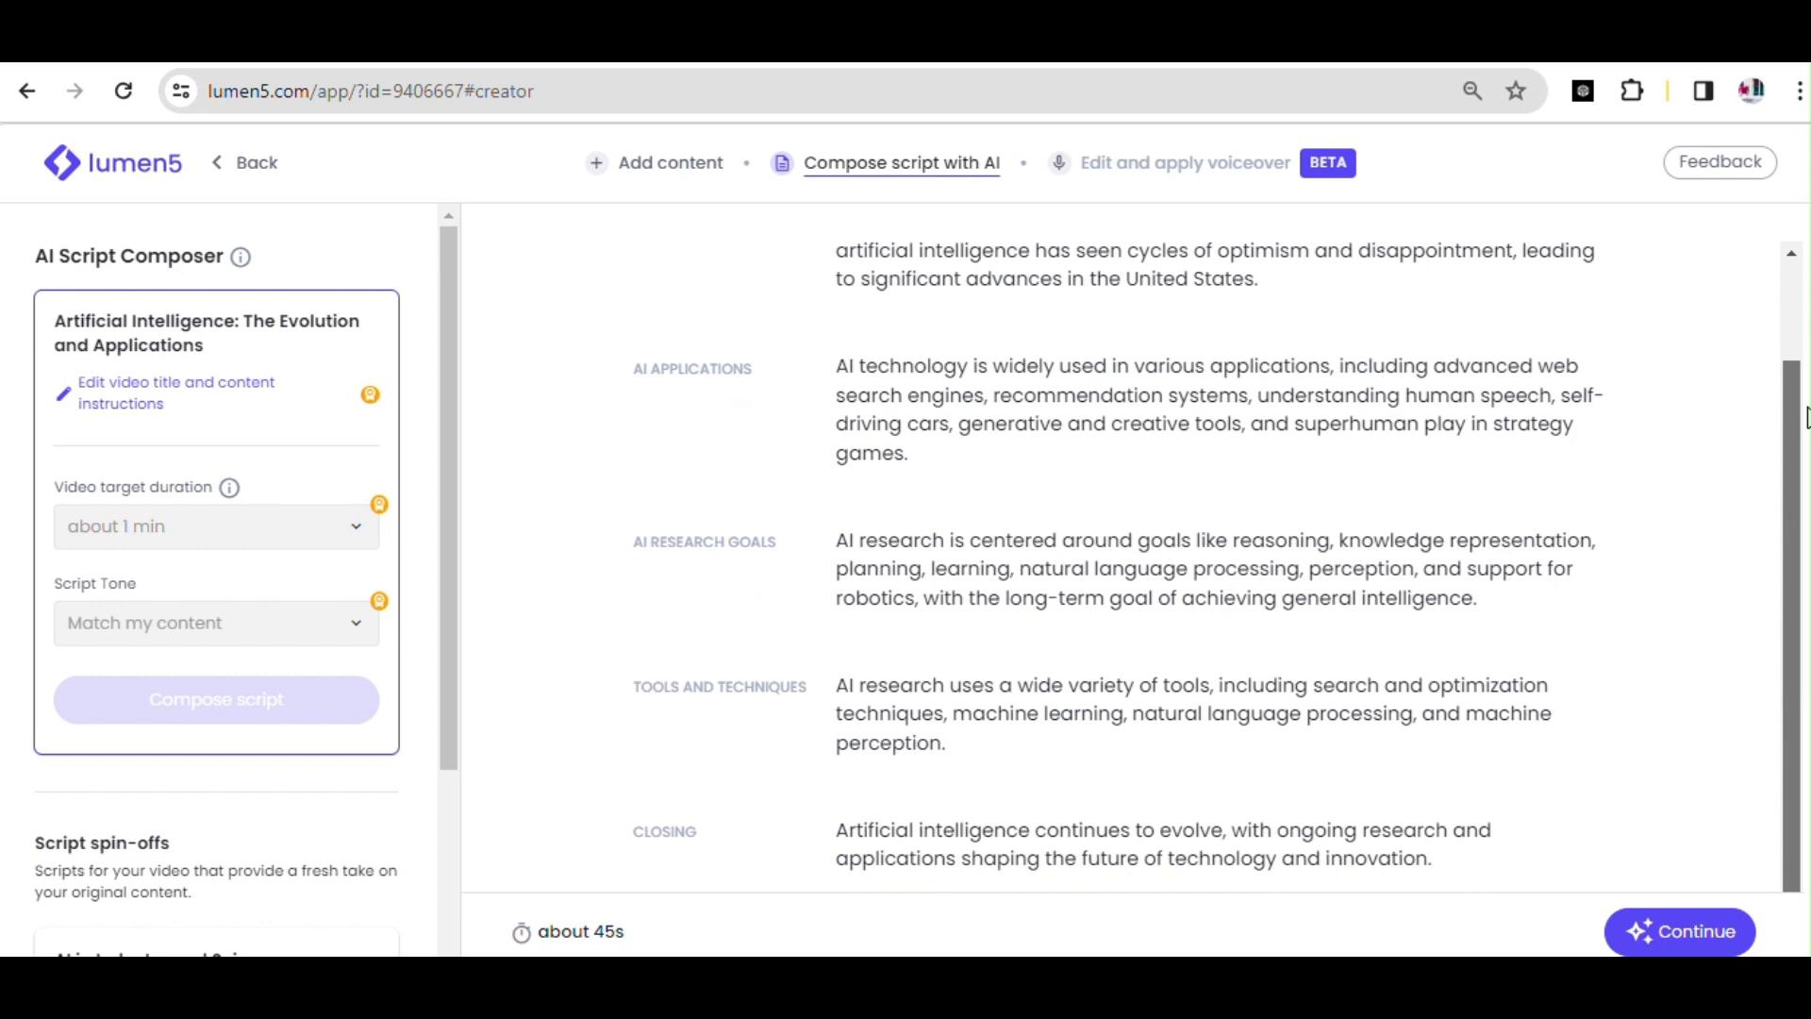
pyautogui.click(1666, 935)
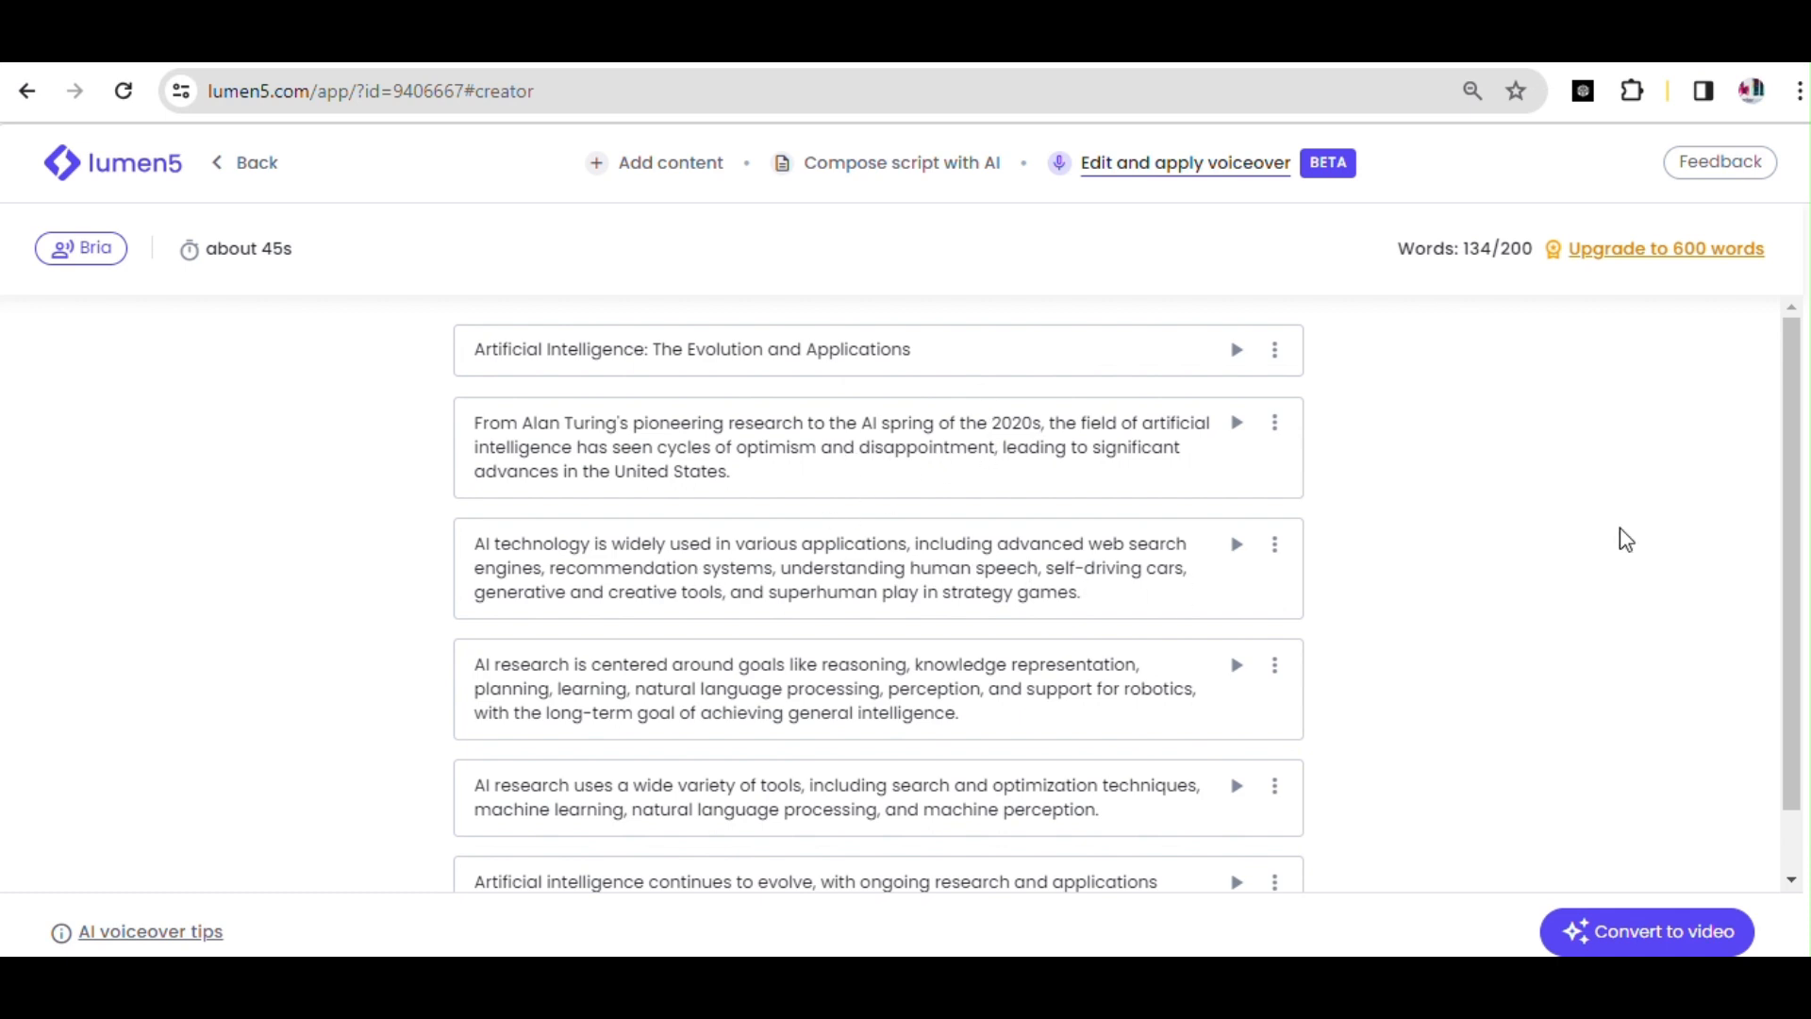
# Review the voiceover script passages and the word allowance, and convert the script to a video.
pyautogui.moveTo(1795, 509); pyautogui.dragTo(1805, 585)
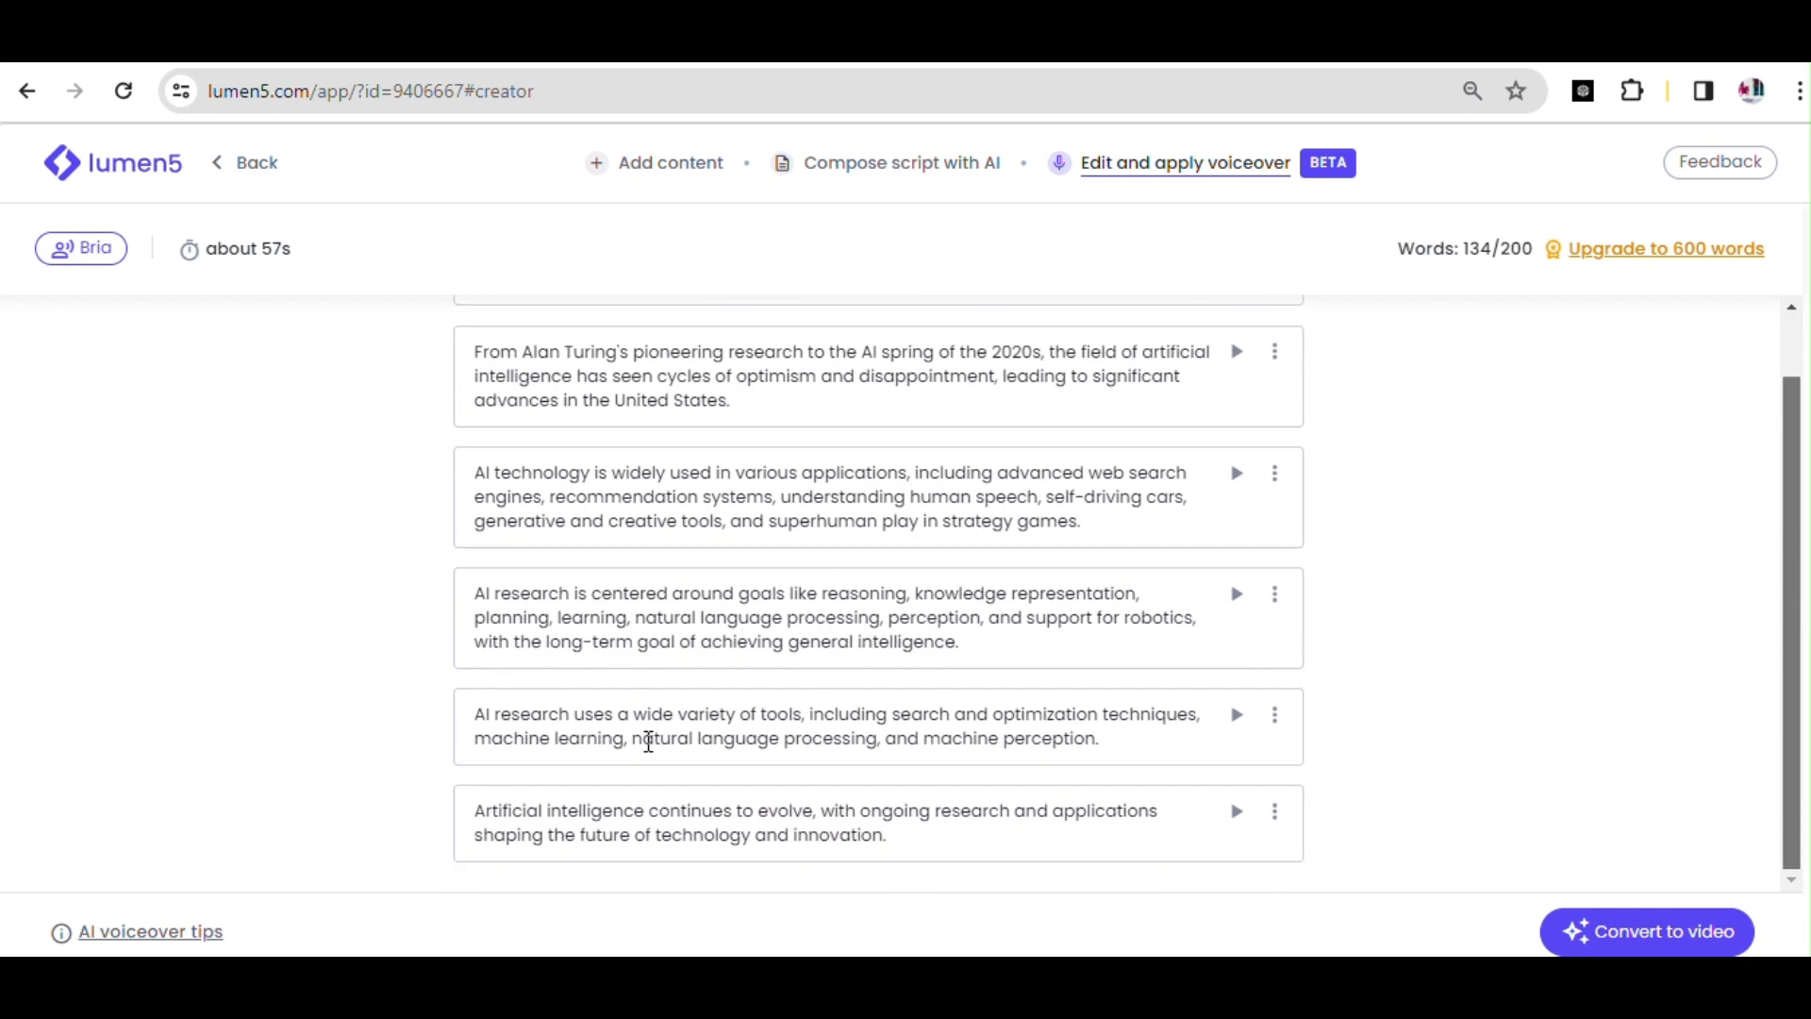
pyautogui.click(627, 717)
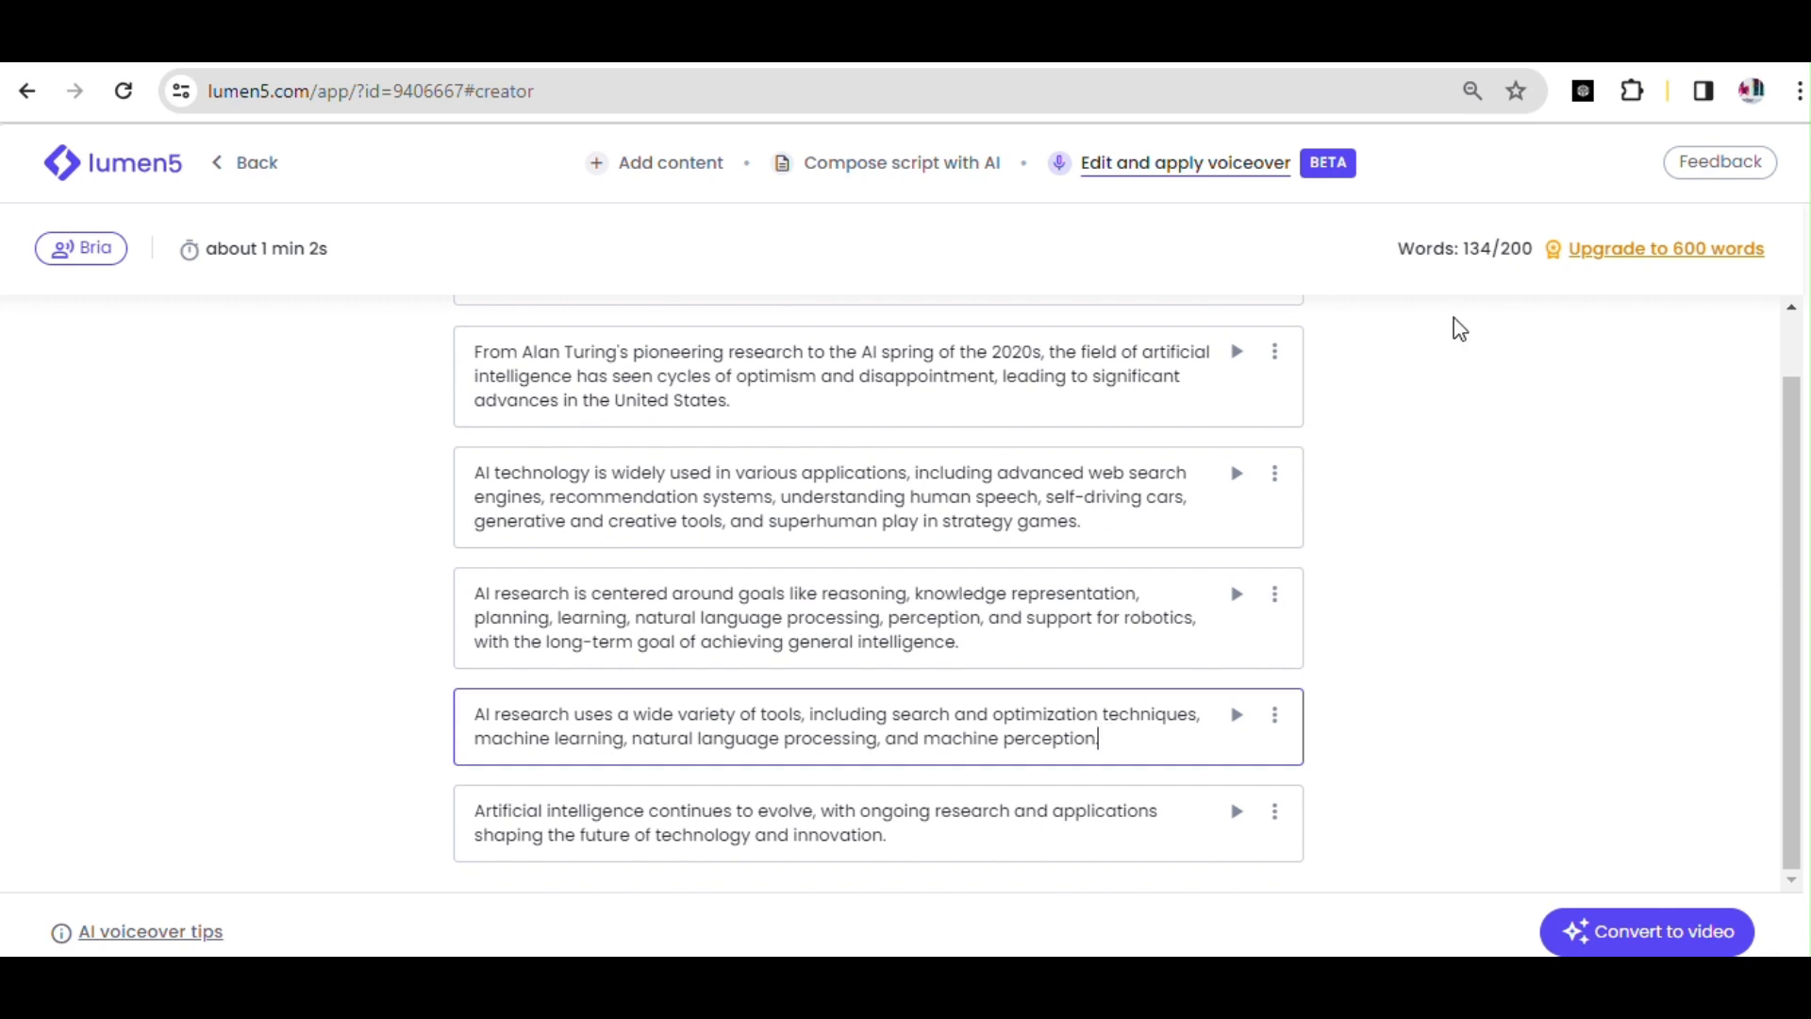
pyautogui.moveTo(1468, 238); pyautogui.dragTo(1533, 239)
pyautogui.click(1461, 390)
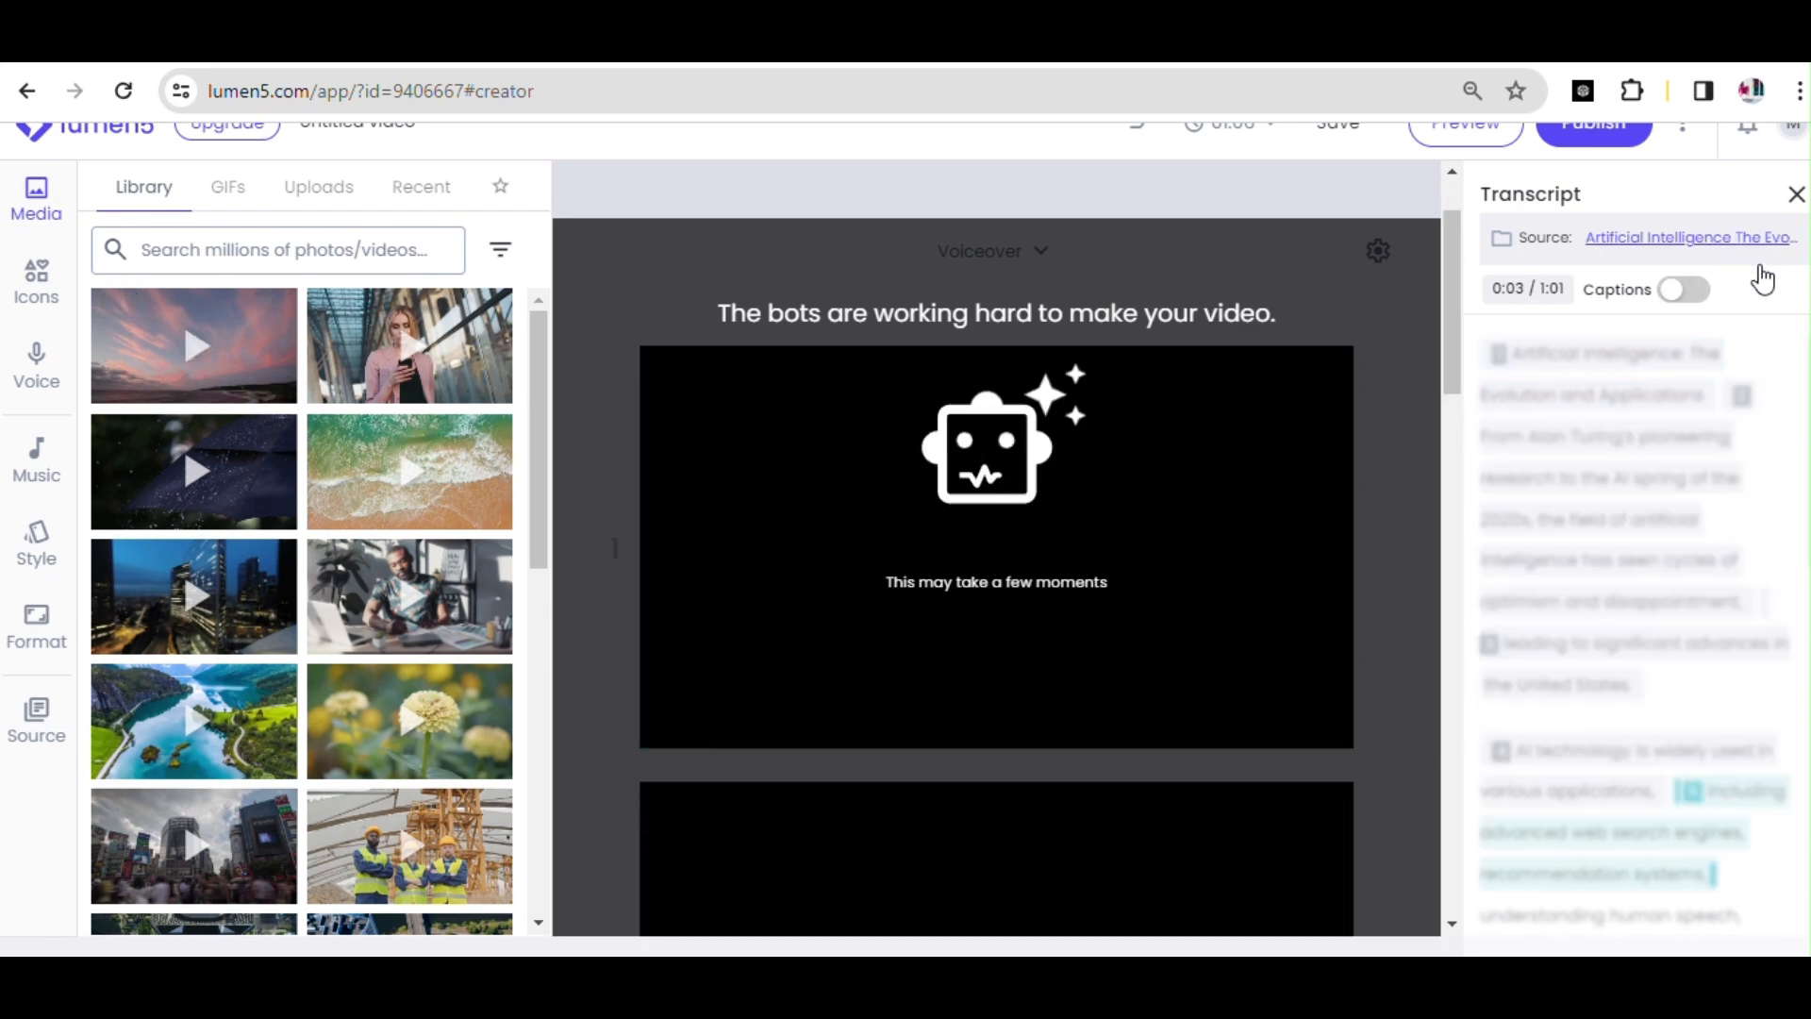
# Look through the generated scenes and preview the beginning of the video.
pyautogui.scroll(-1, 1405, 451)
pyautogui.scroll(-5, 1405, 451)
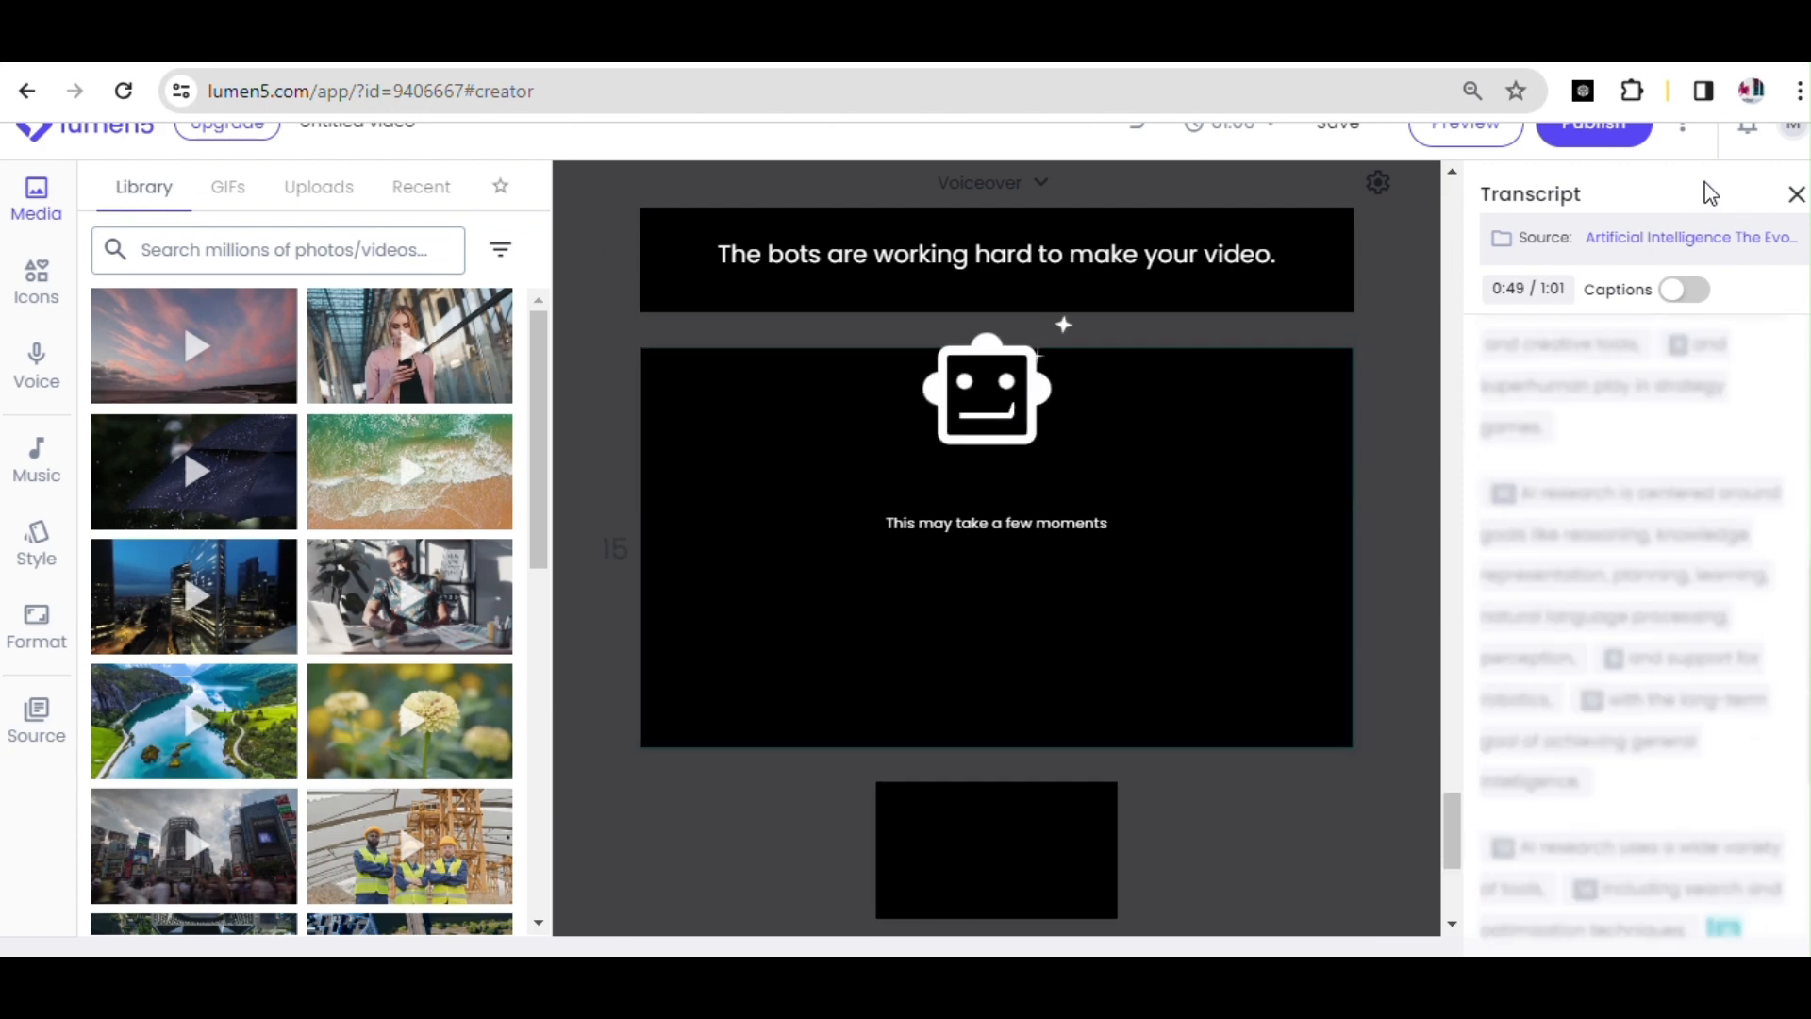
pyautogui.hotkey('ctrl', '-')
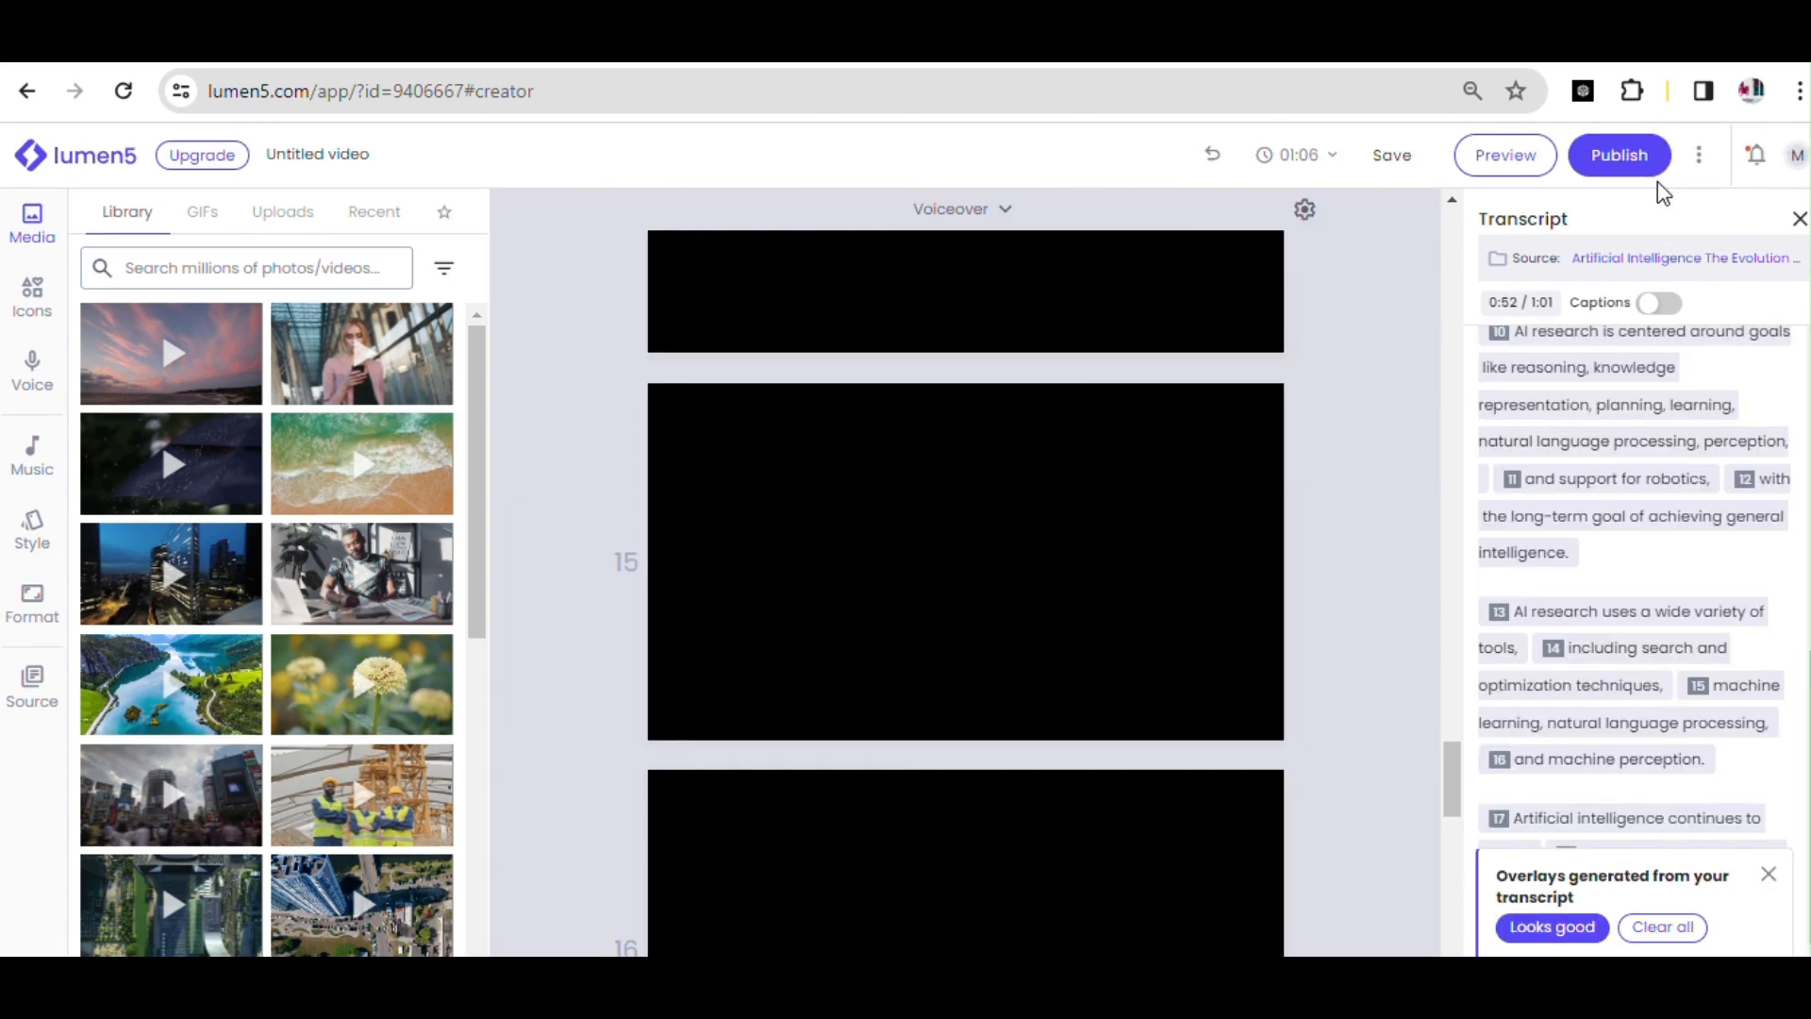
pyautogui.scroll(10, 1421, 230)
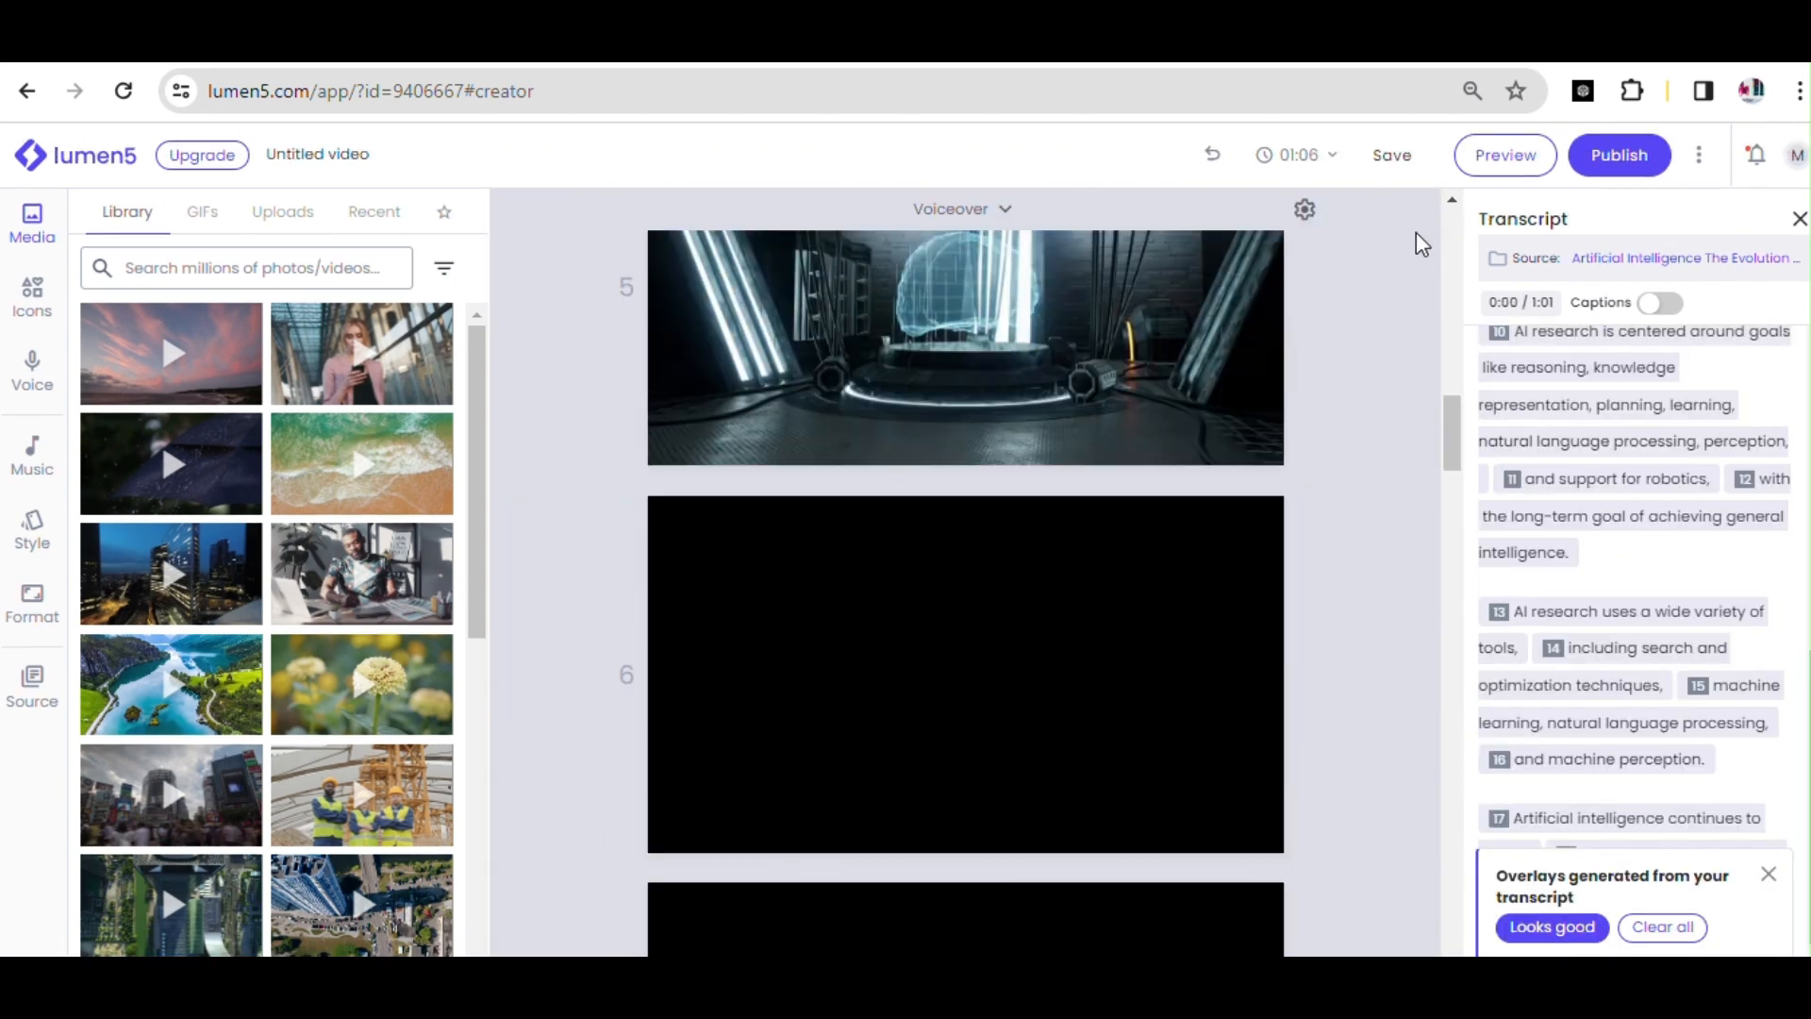
pyautogui.scroll(10, 1455, 236)
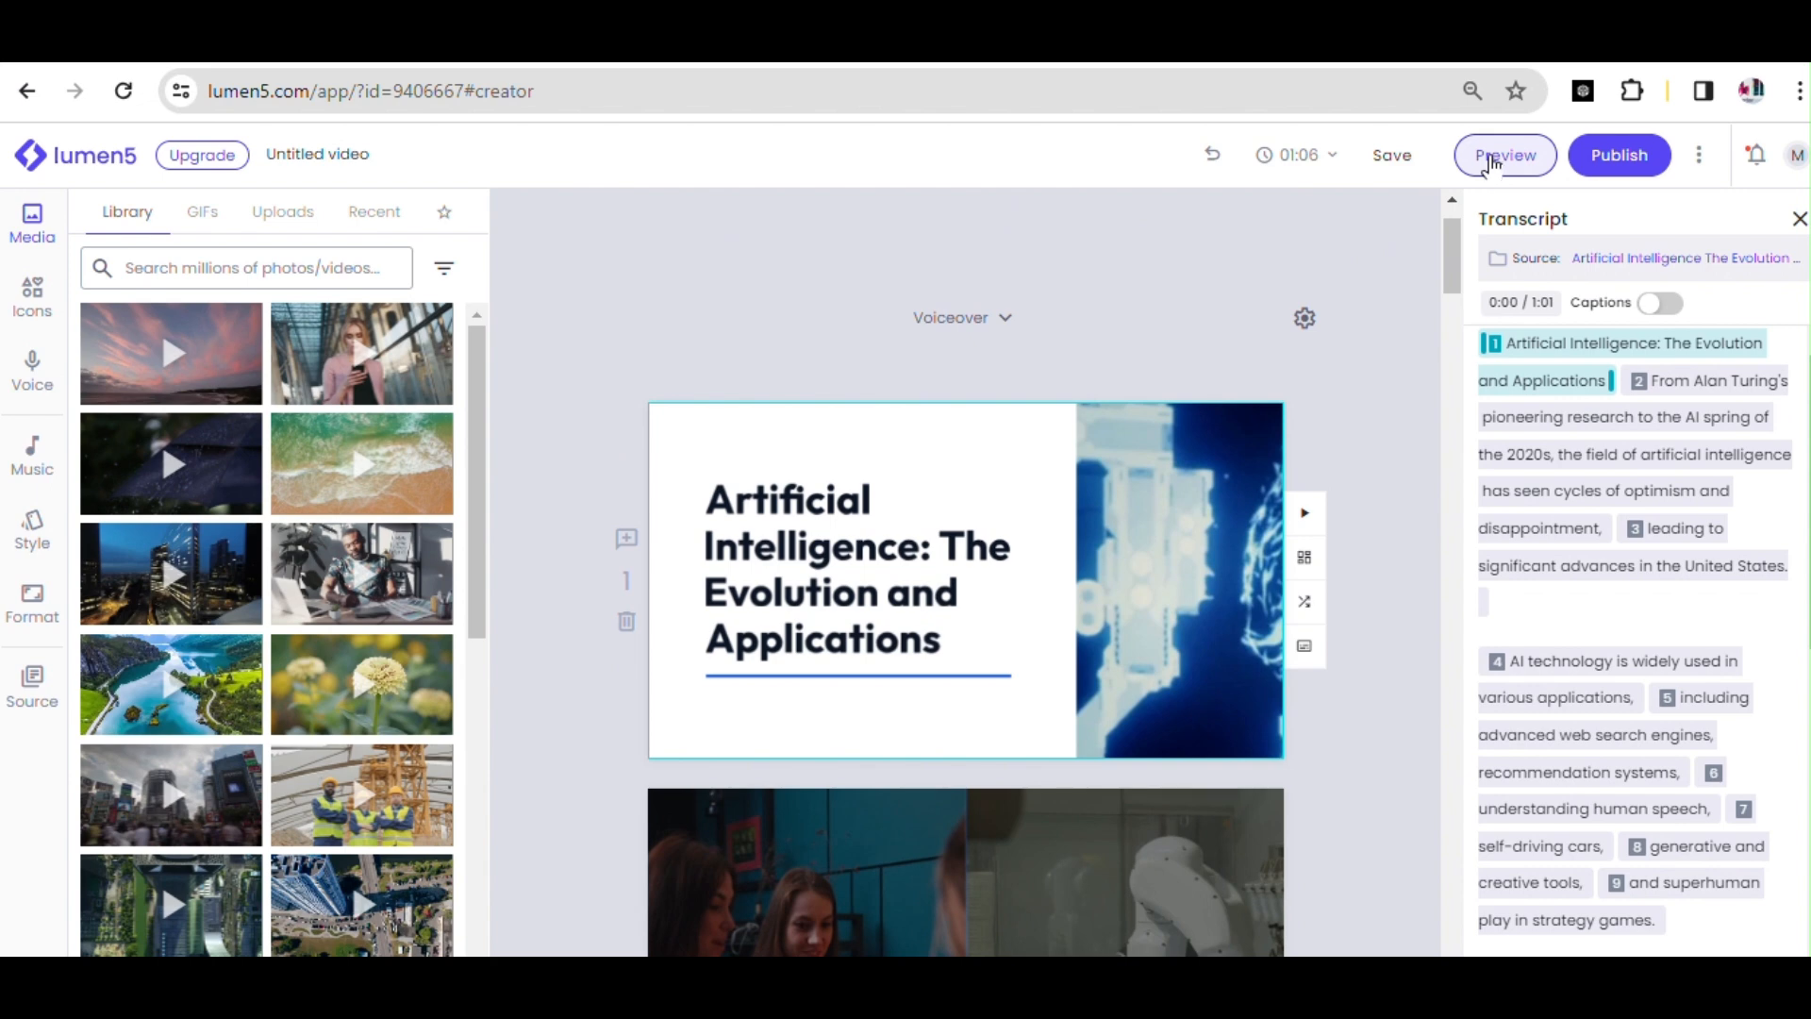
pyautogui.click(1491, 166)
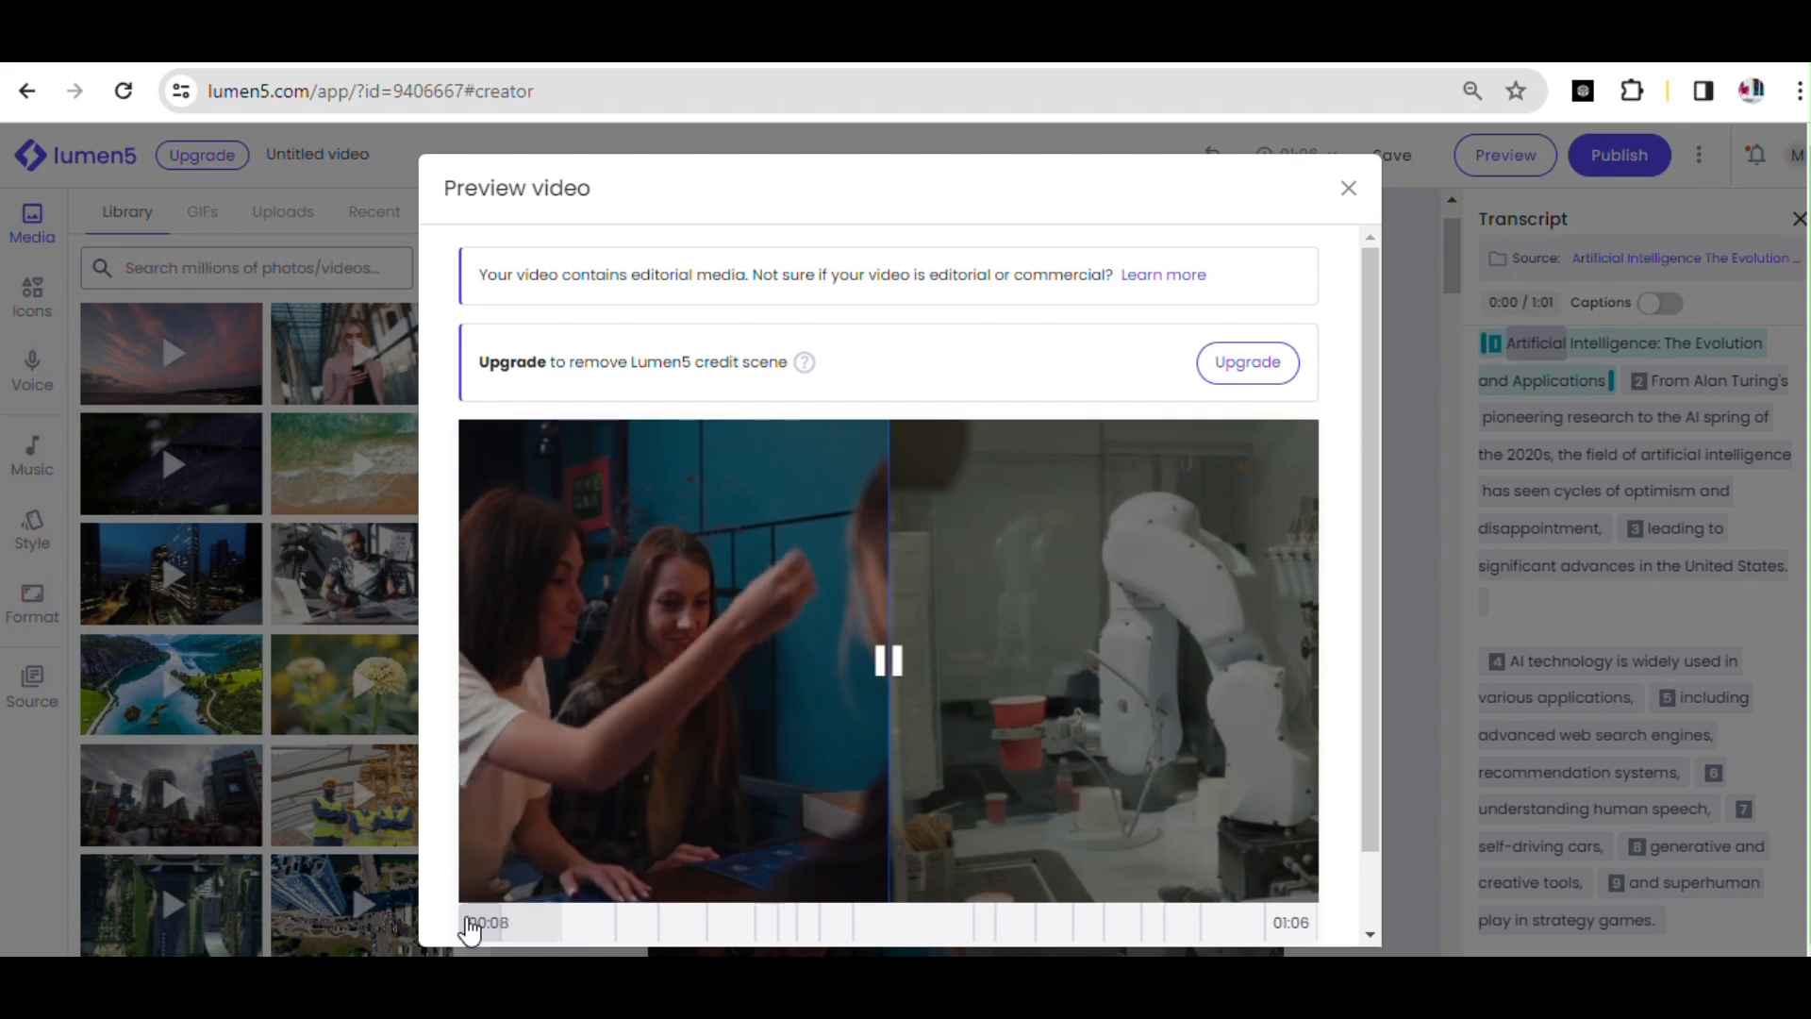
pyautogui.click(469, 925)
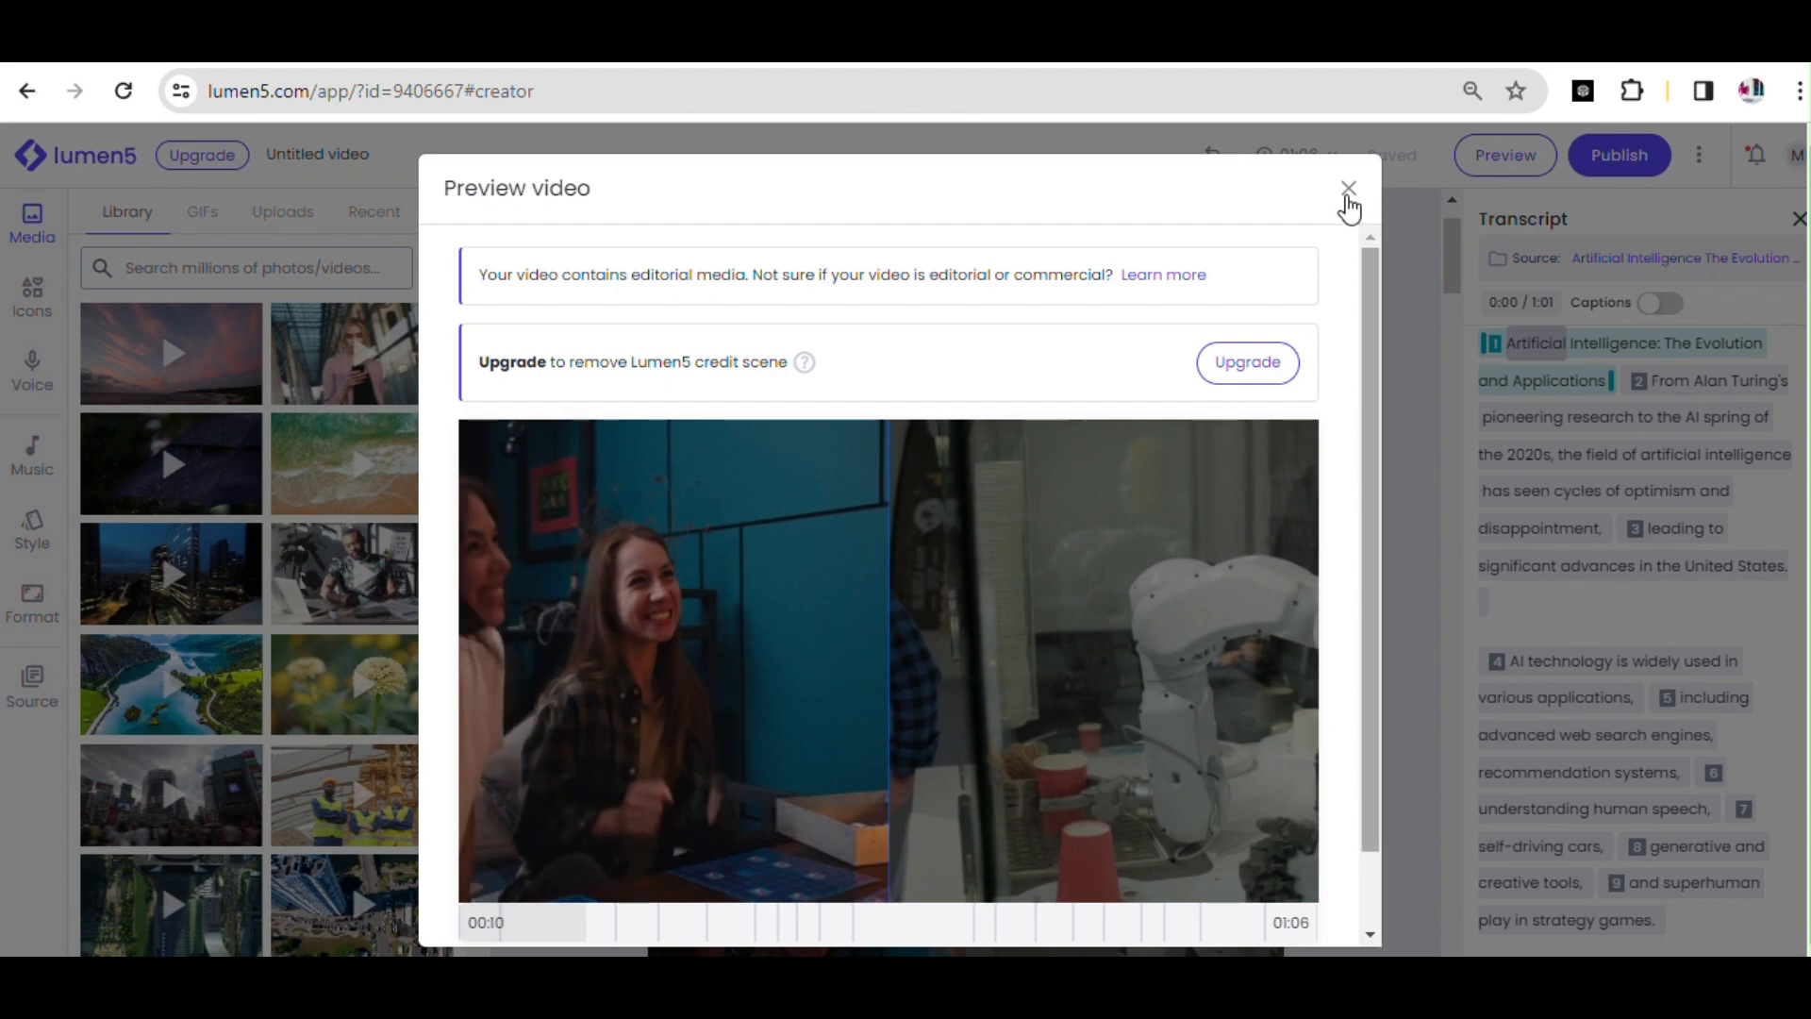
pyautogui.click(1349, 191)
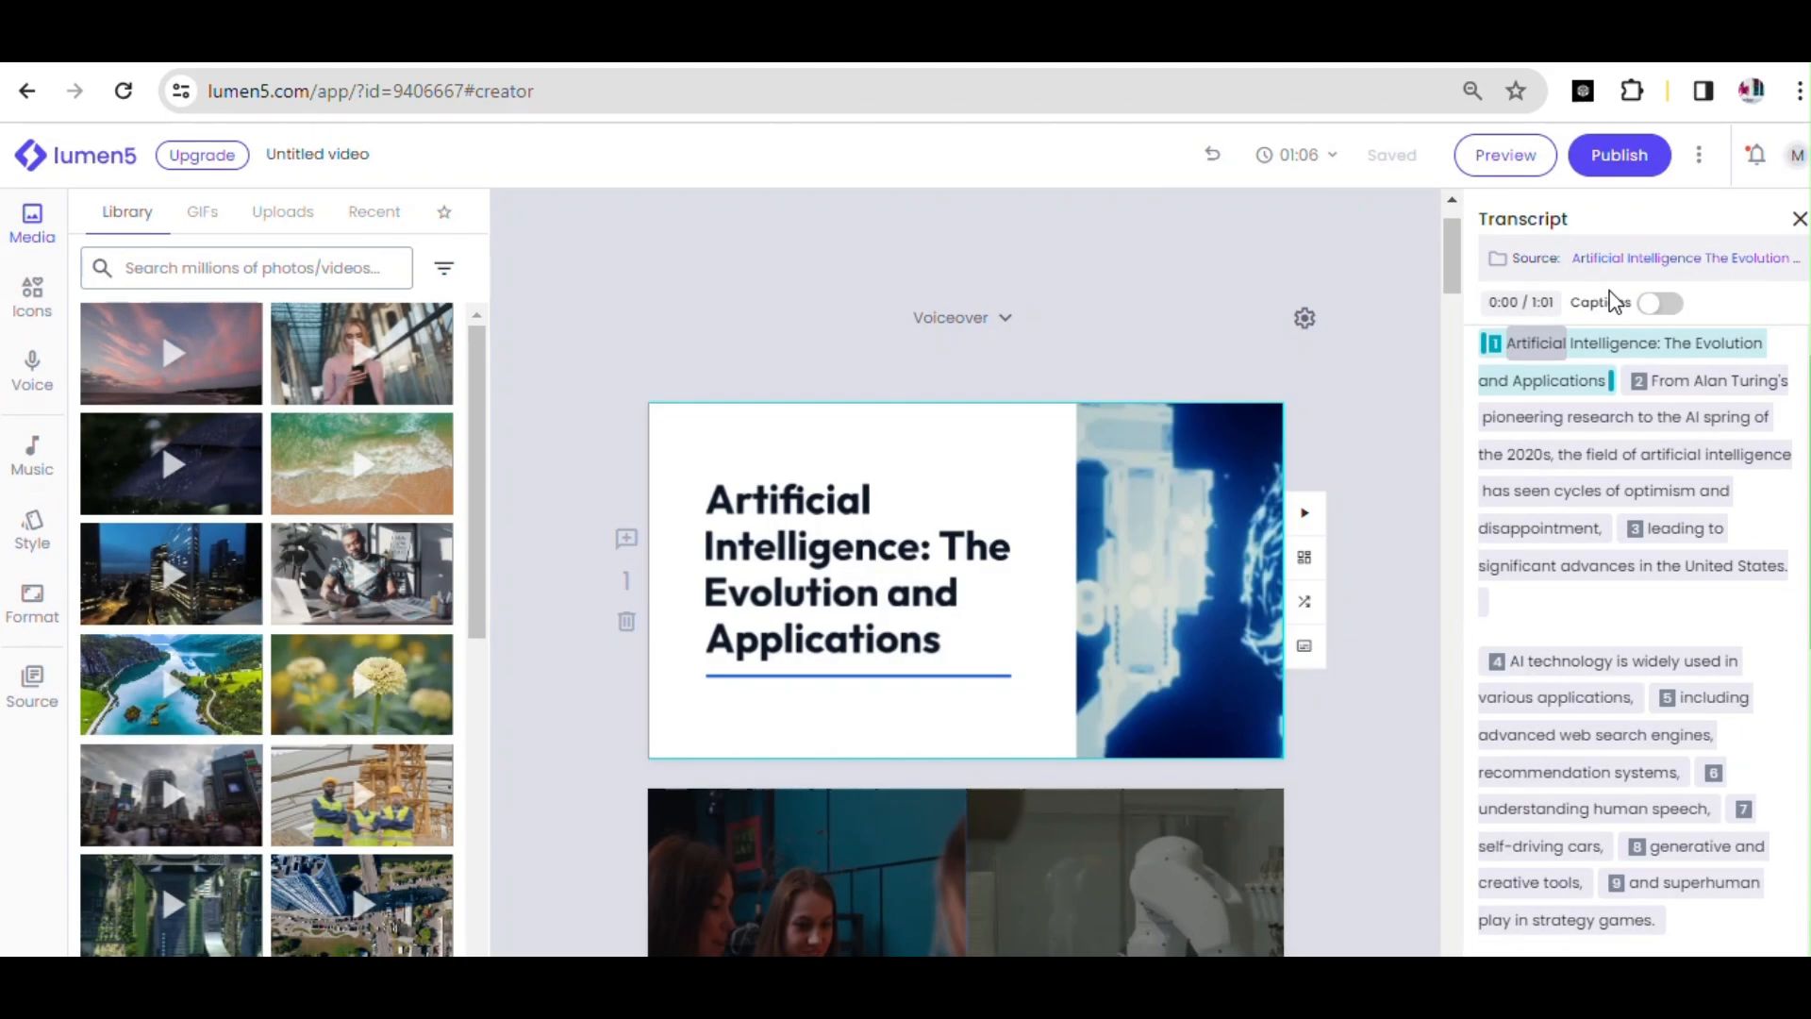
# Turn on captions for the transcript and preview the whole video with them.
pyautogui.click(1670, 315)
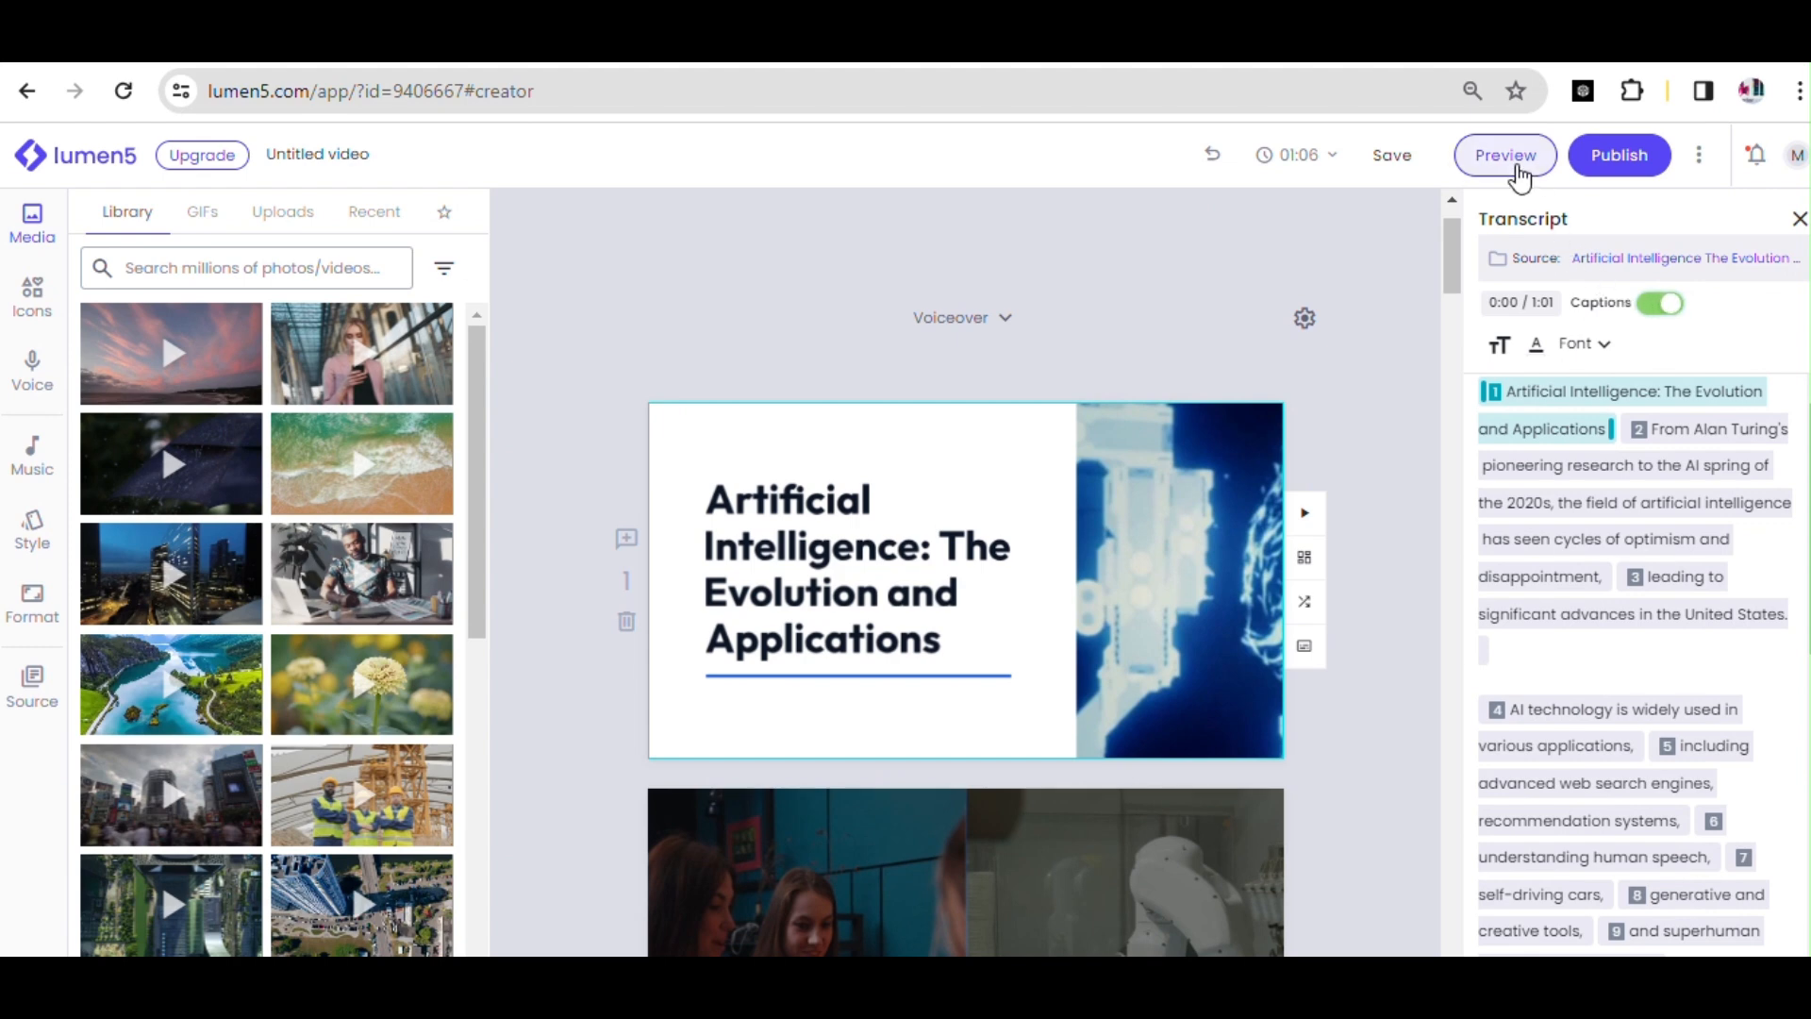
pyautogui.click(1518, 170)
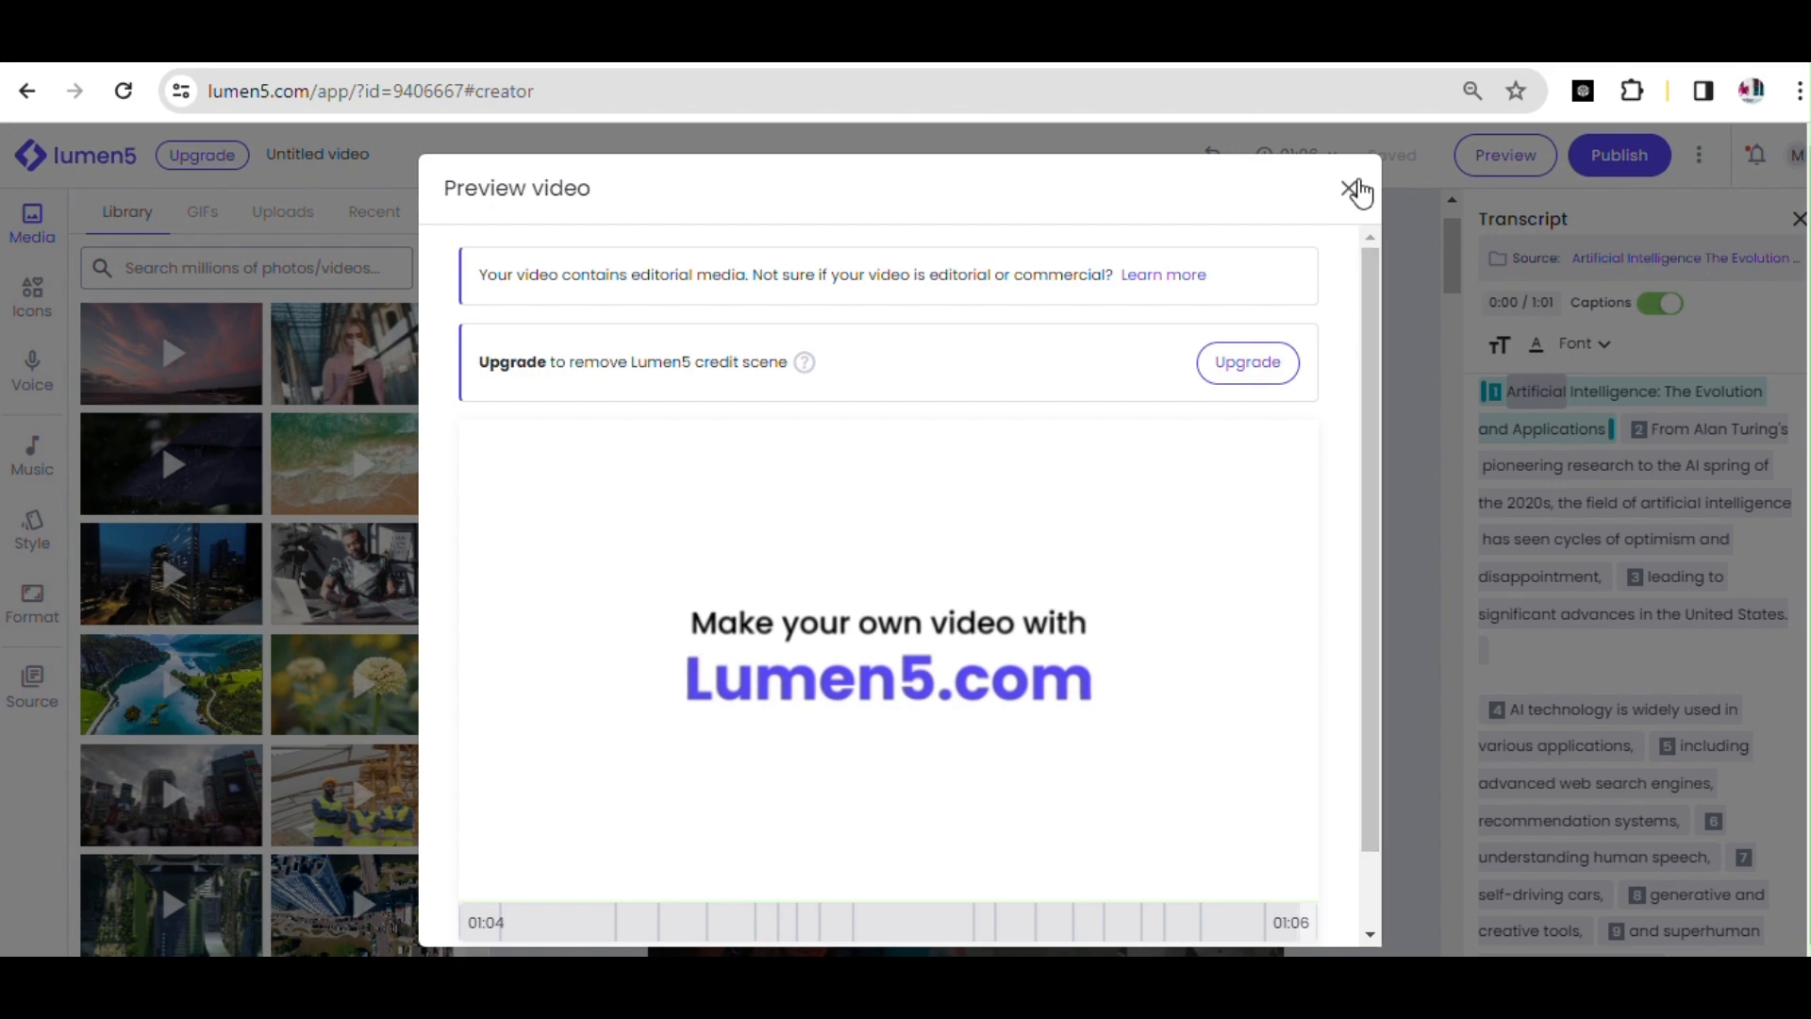
pyautogui.click(1351, 186)
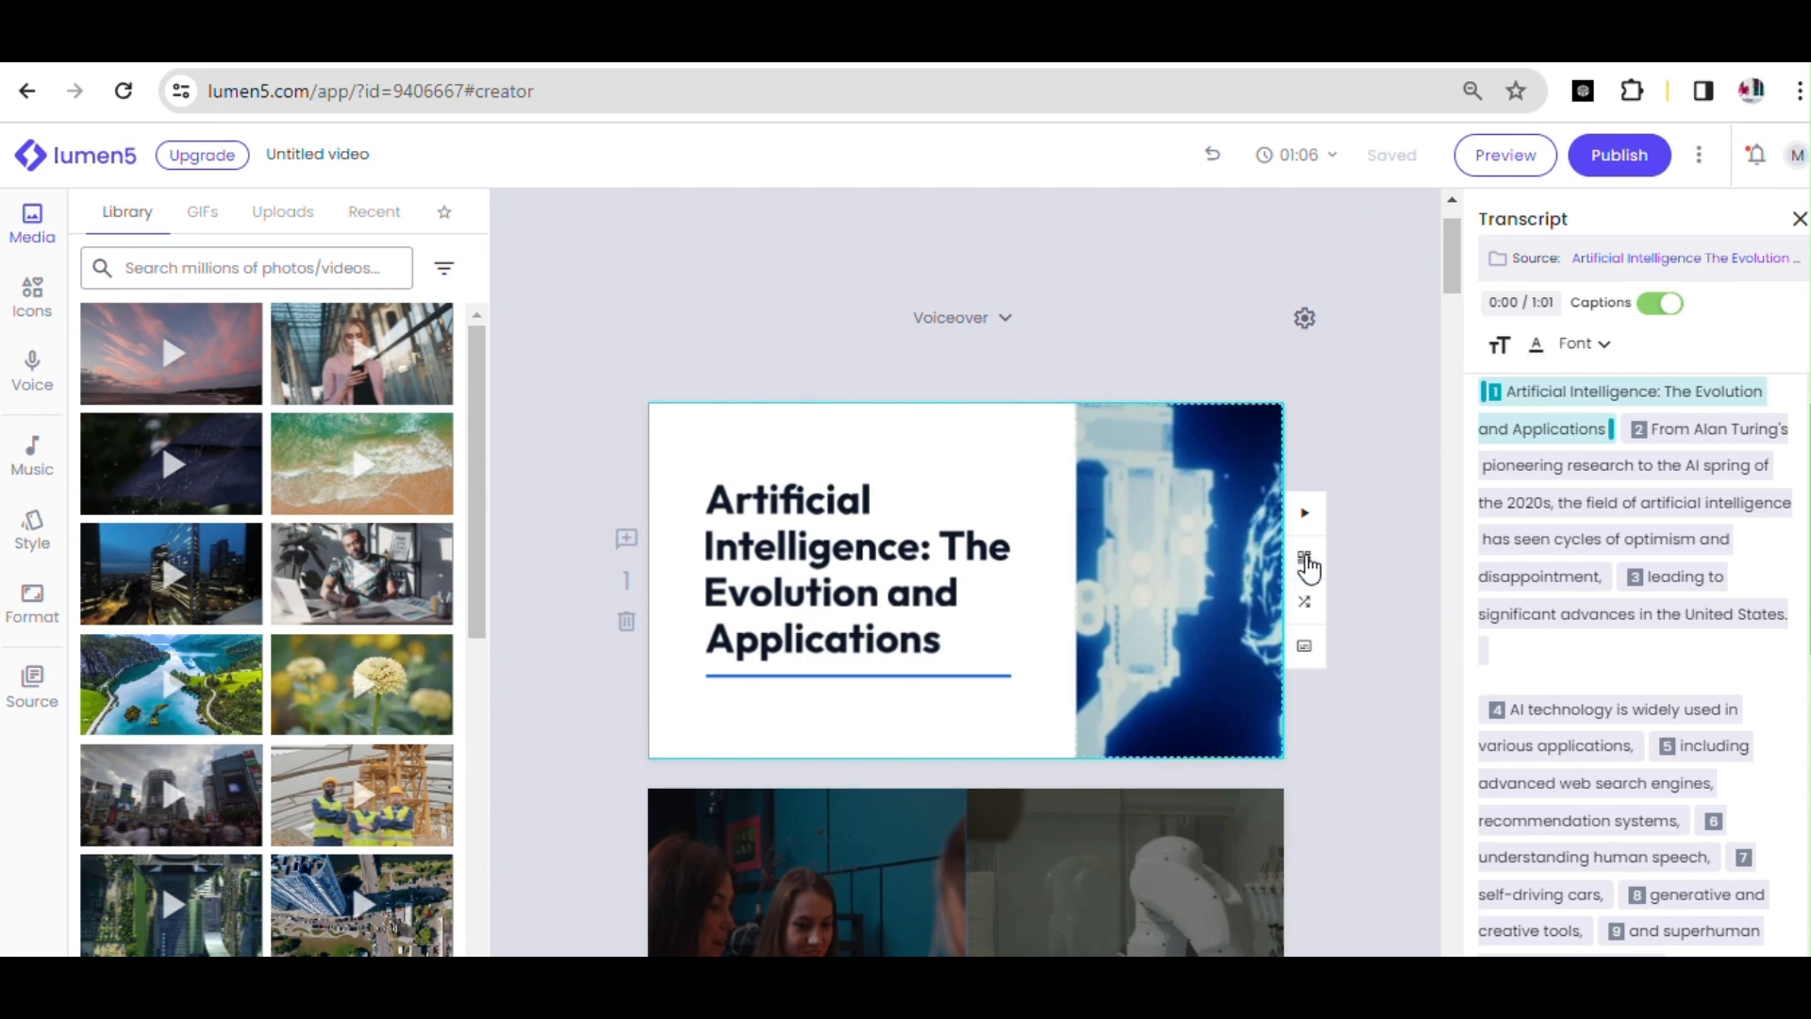
# Browse the alternative designs for scene 1 and swap its title layout for the Cutaway overlay.
pyautogui.click(1305, 558)
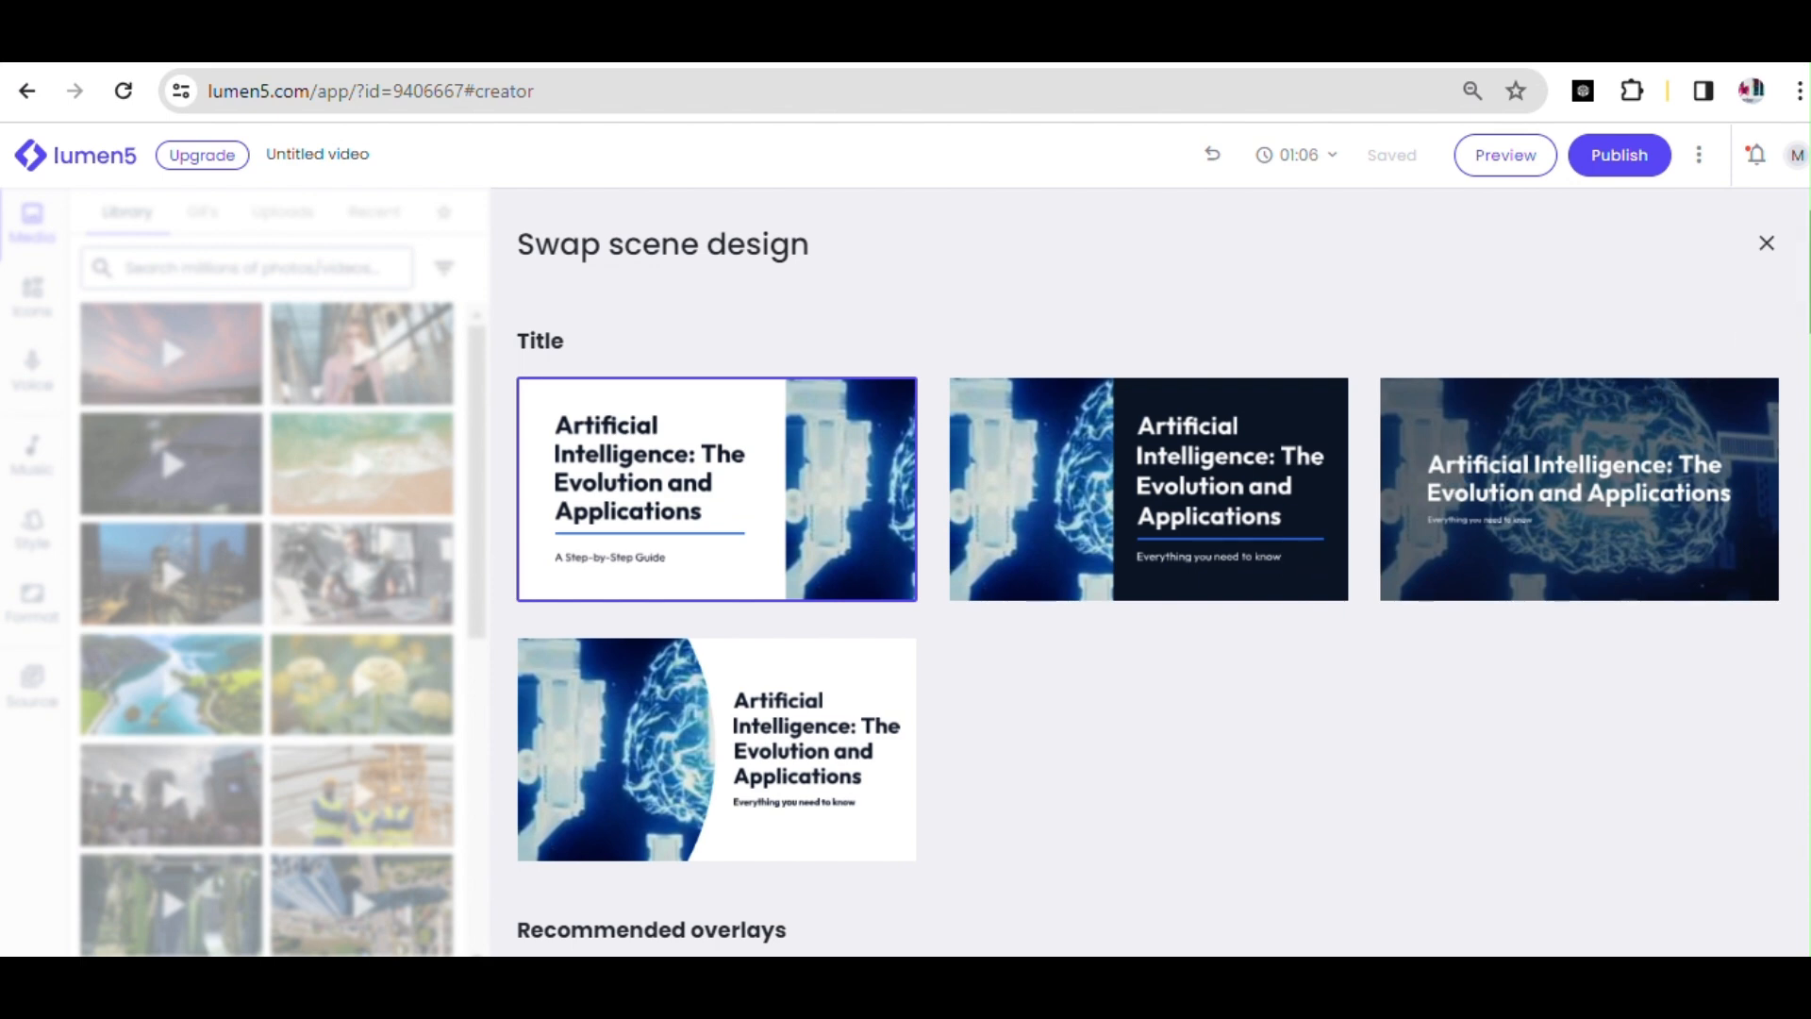
pyautogui.scroll(-5, 1147, 572)
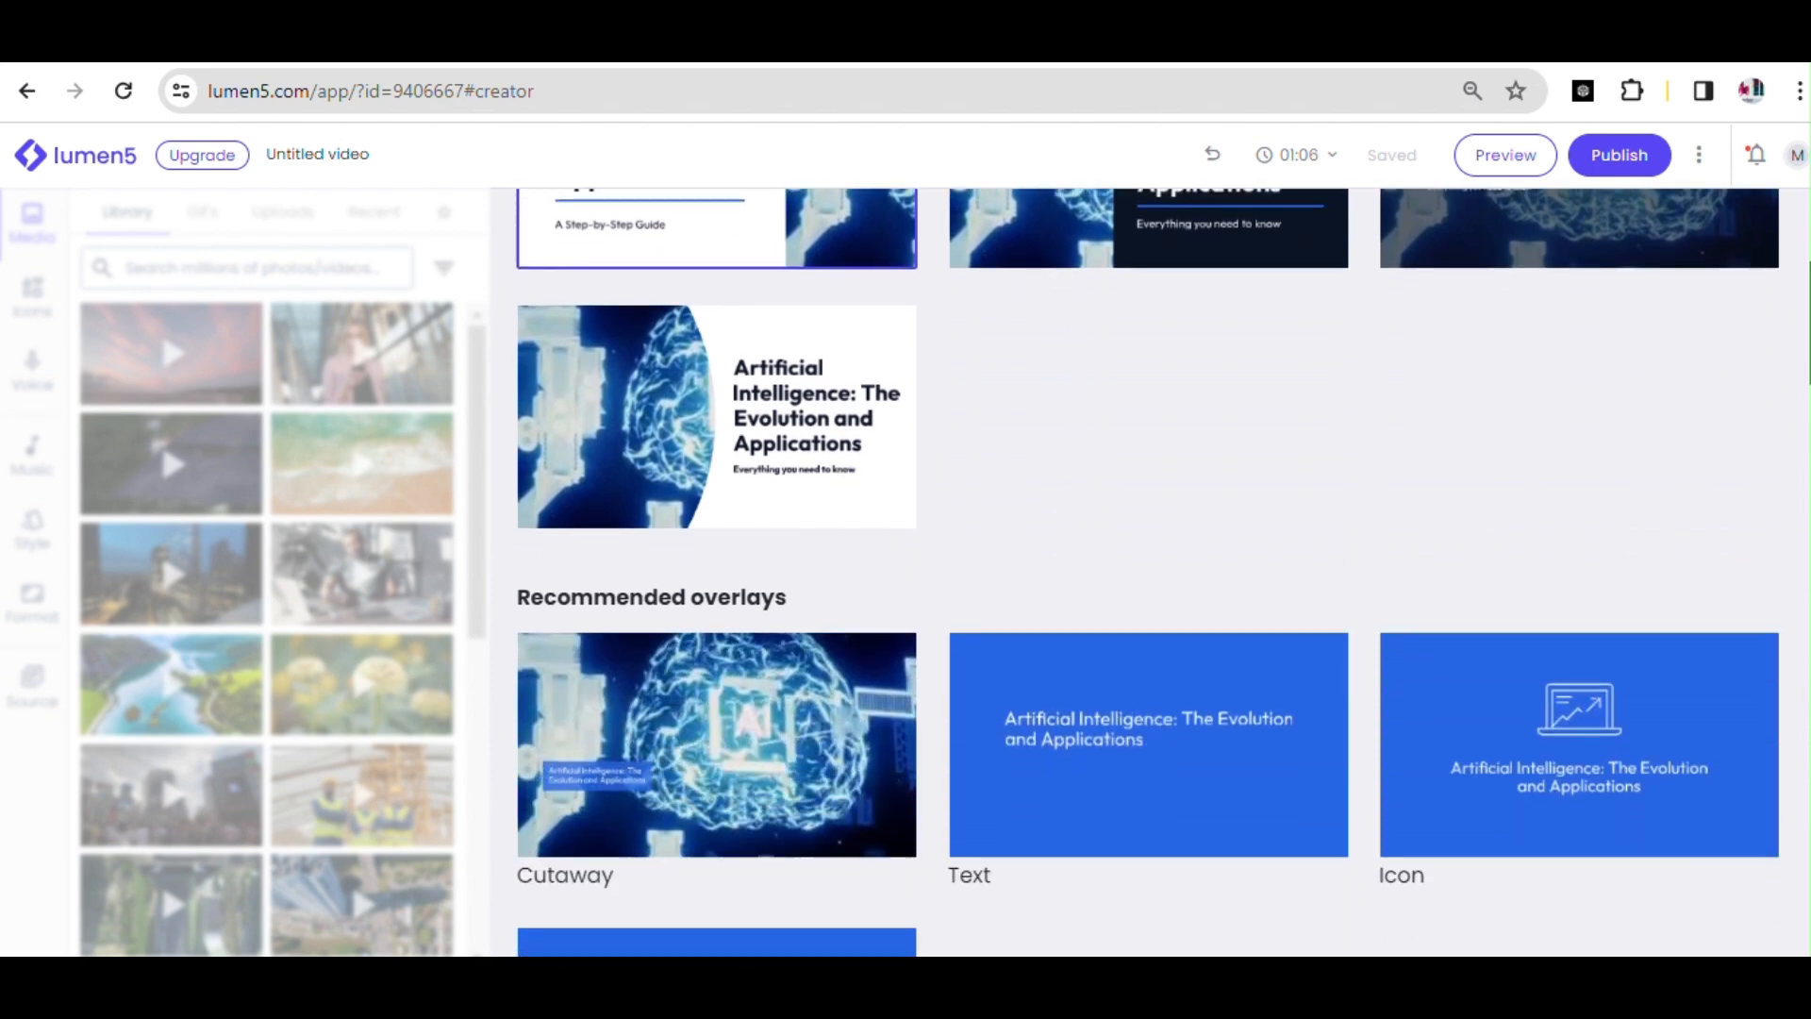
pyautogui.scroll(-8, 1147, 571)
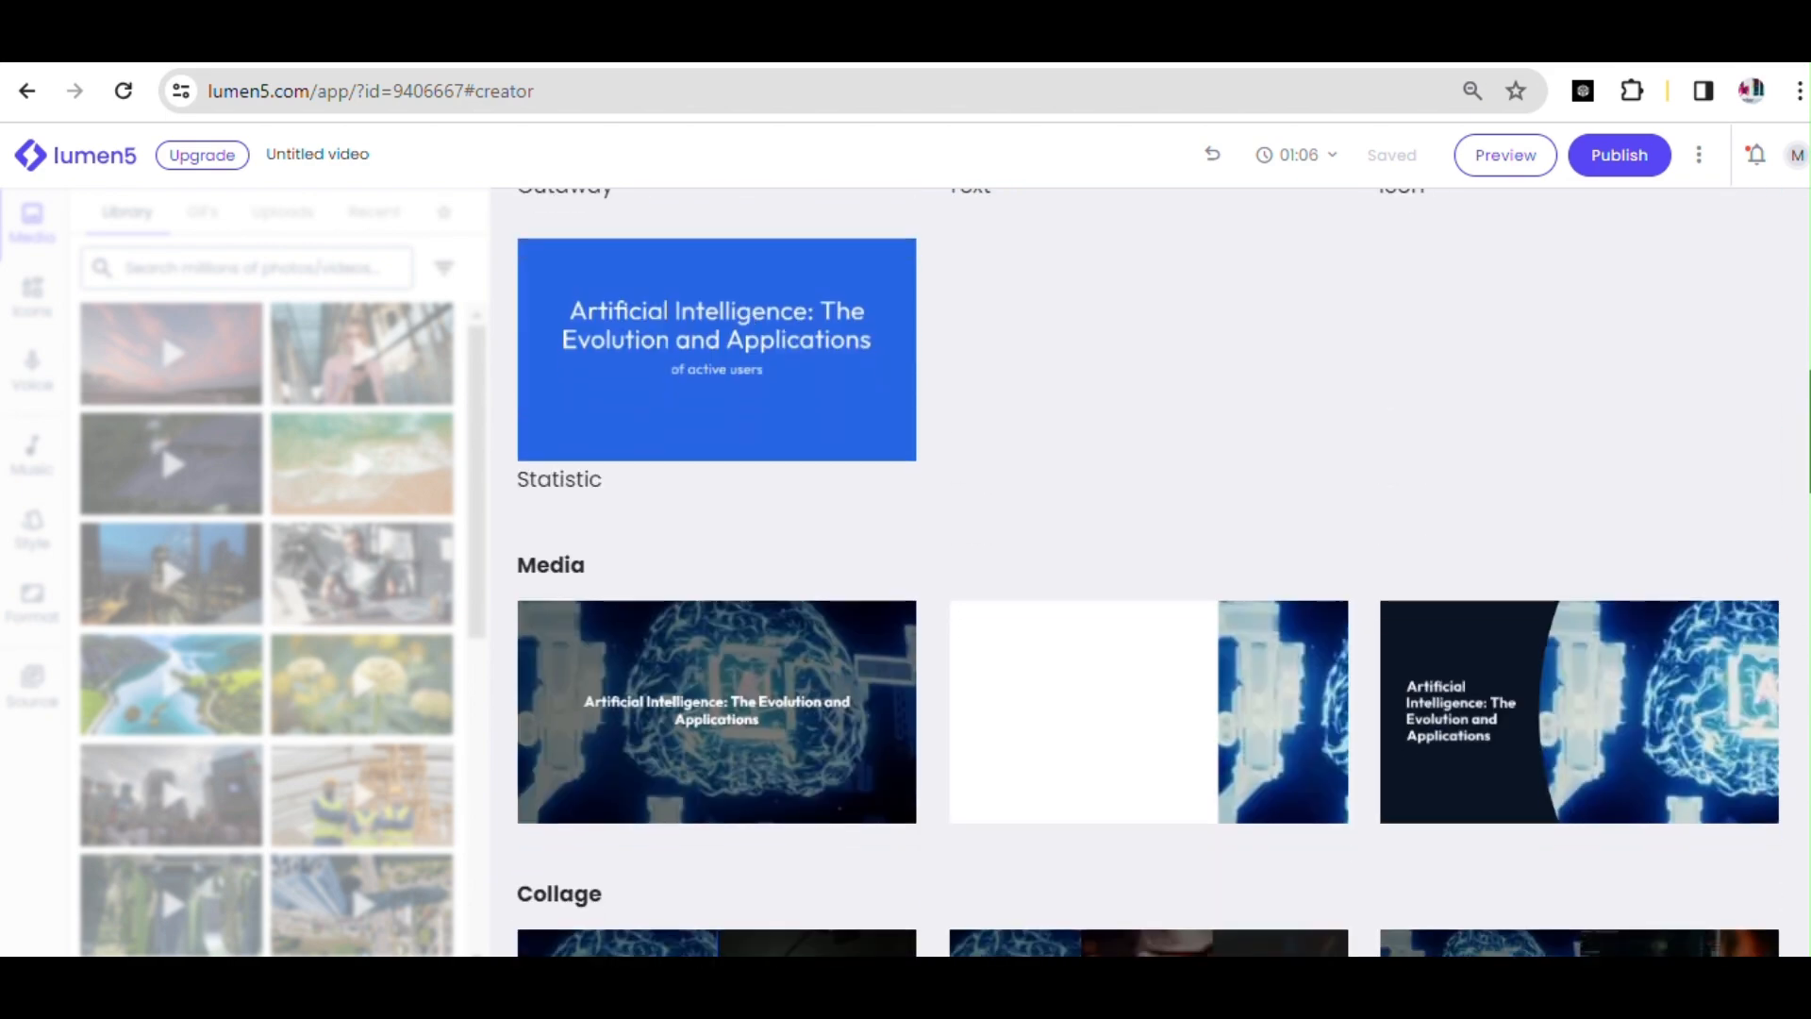
pyautogui.scroll(-10, 1148, 572)
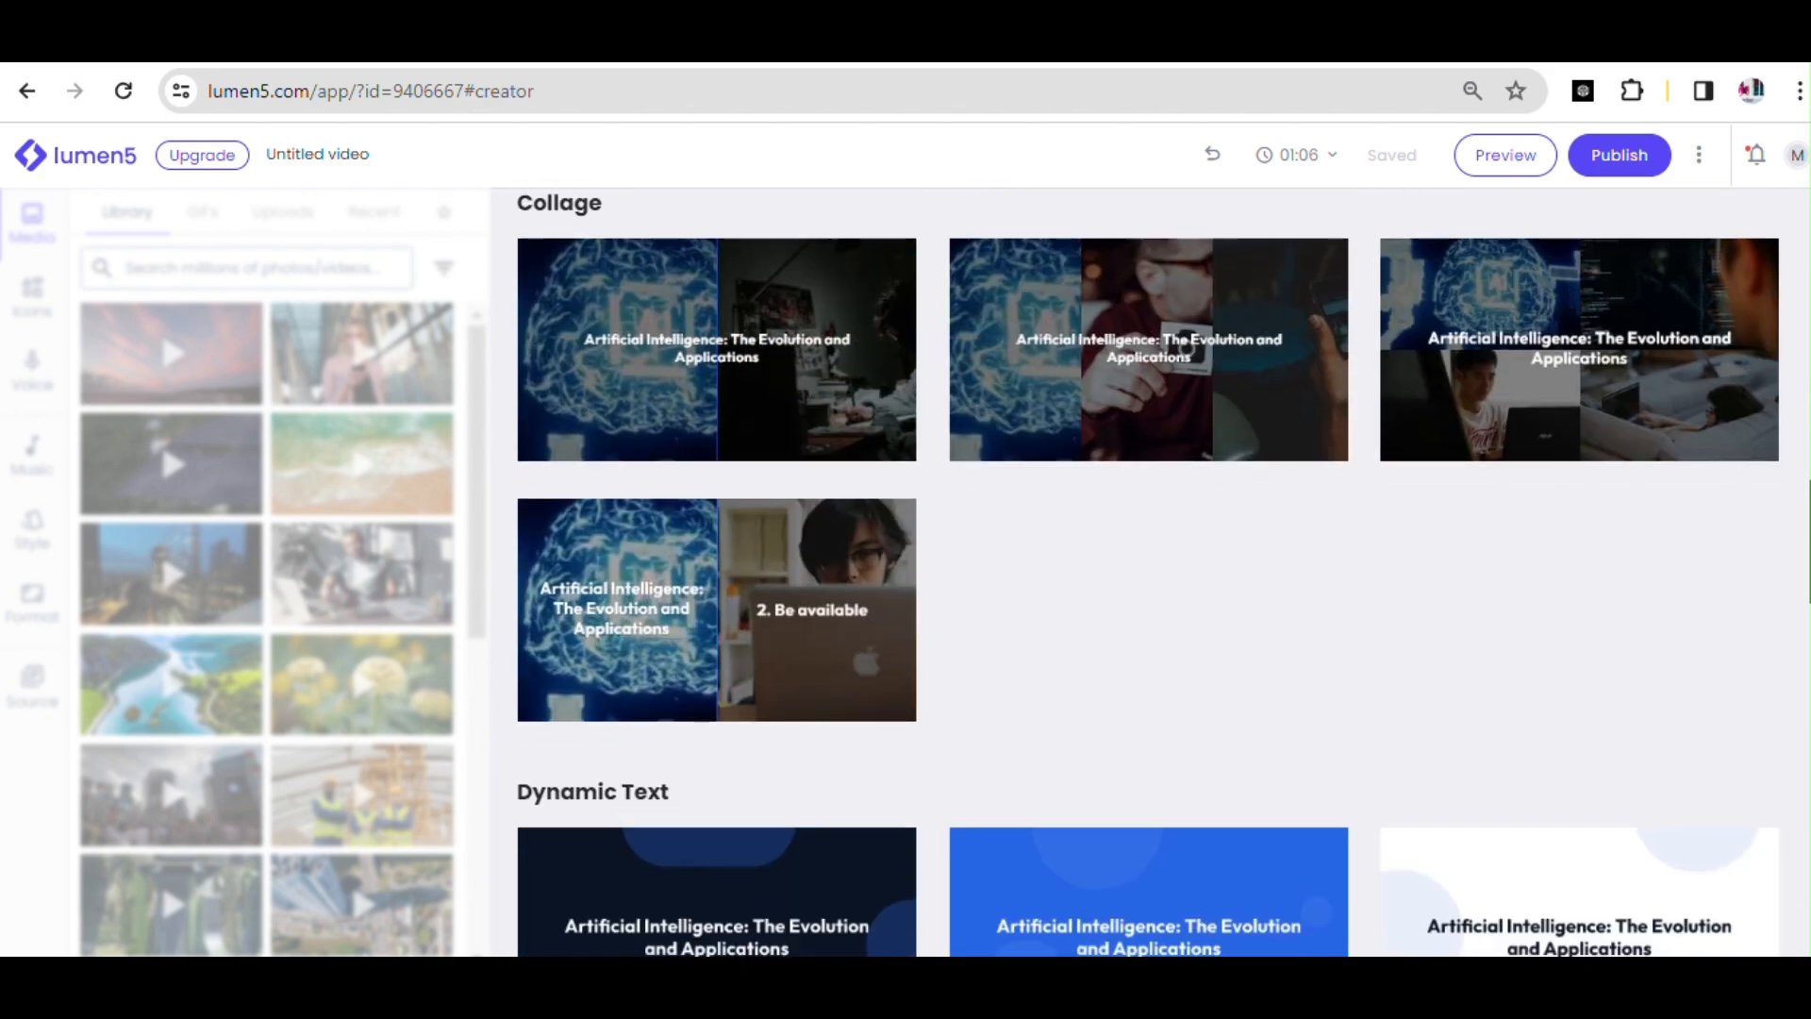
pyautogui.scroll(-8, 1147, 572)
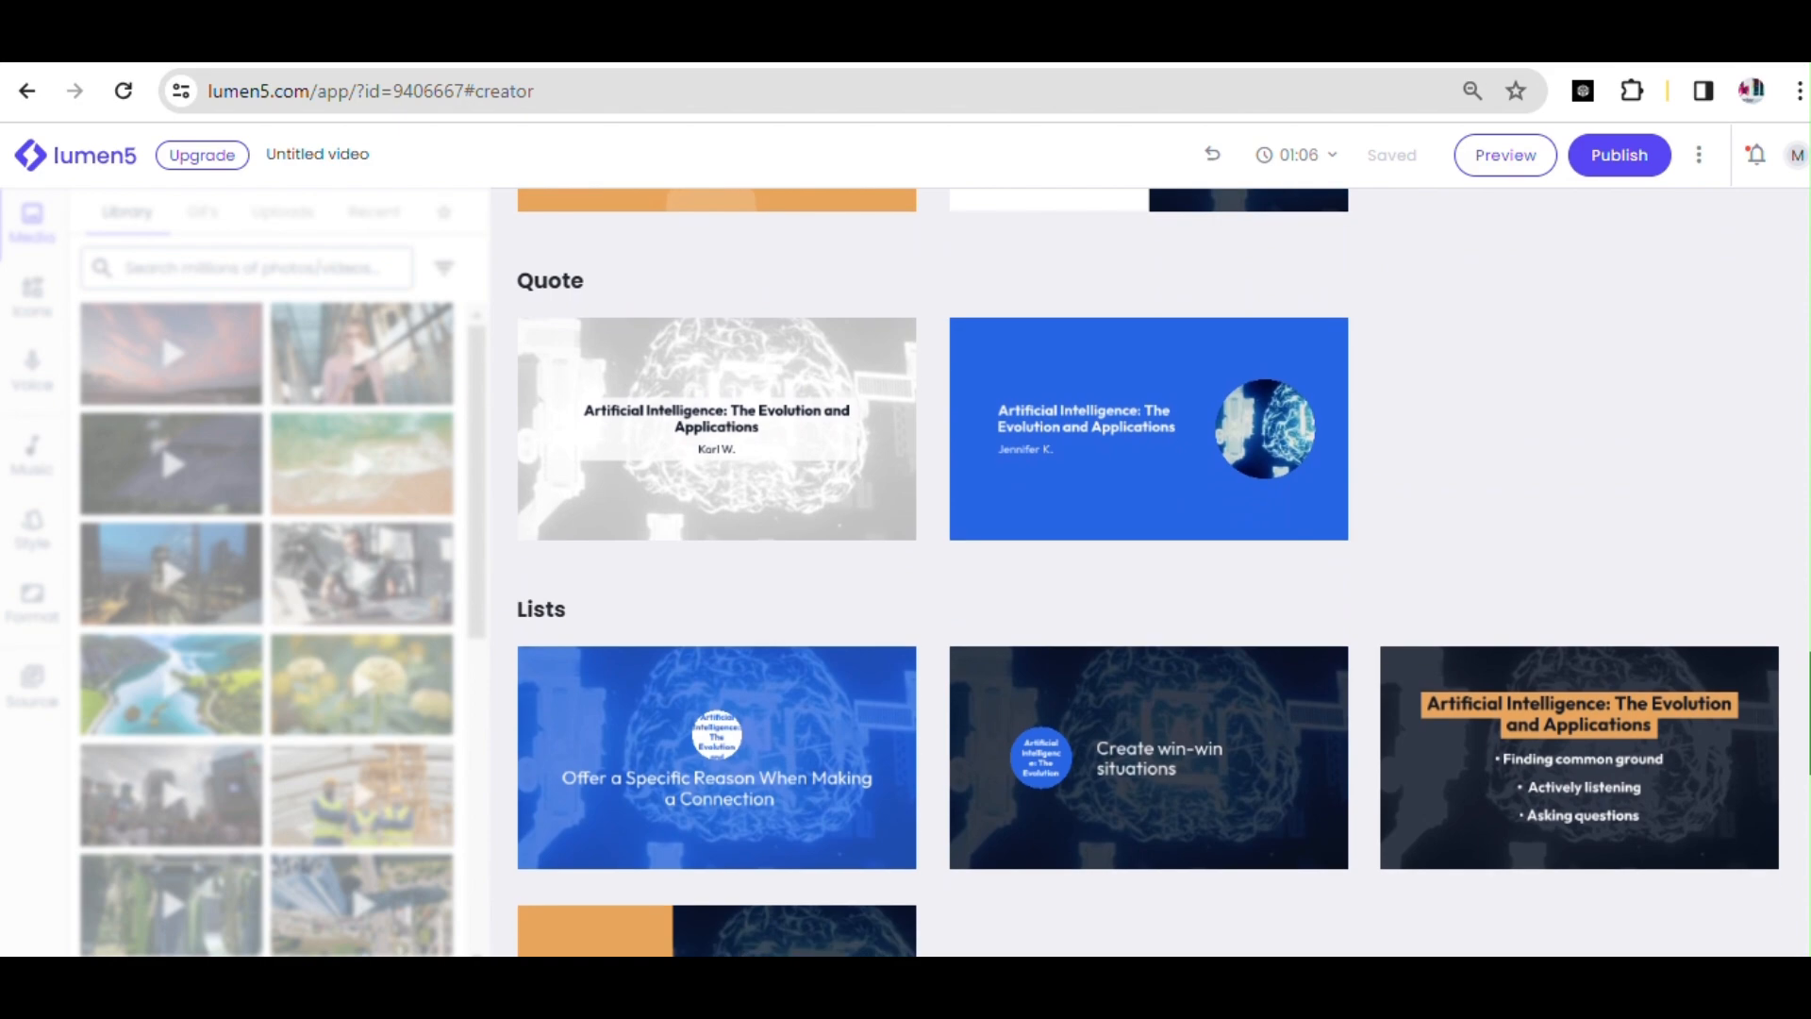
pyautogui.scroll(18, 1767, 510)
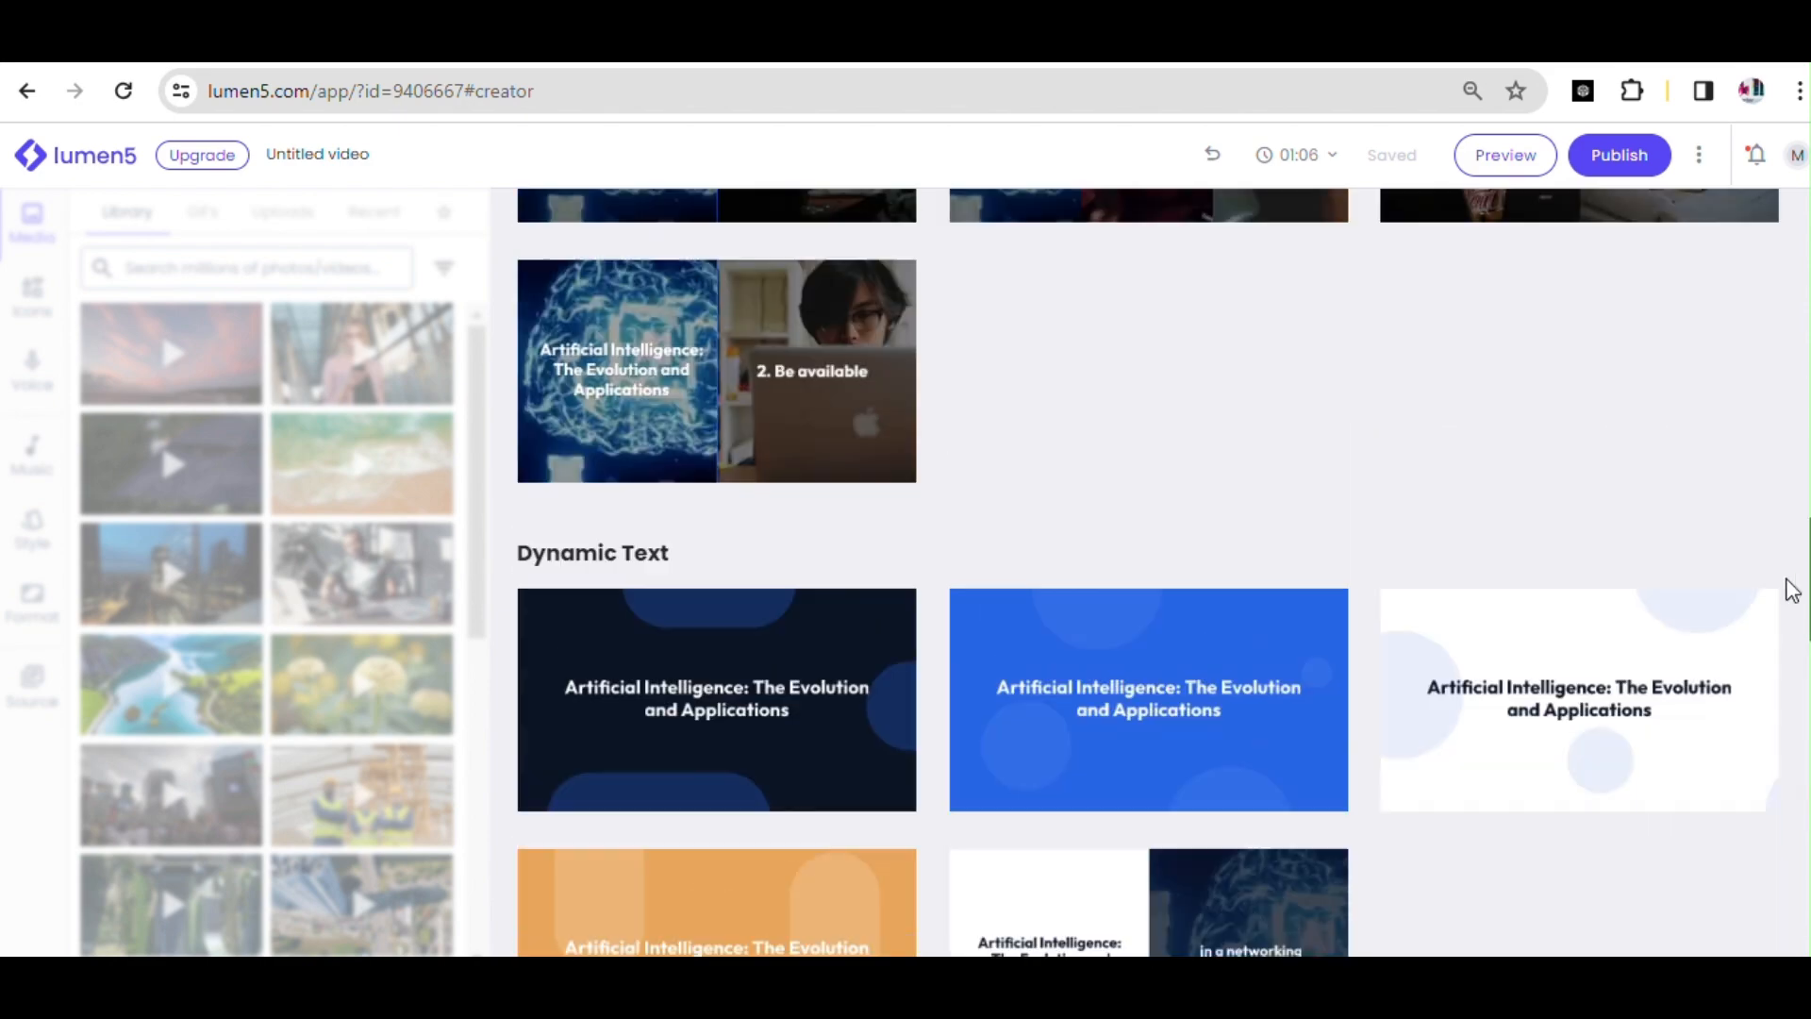
pyautogui.scroll(5, 1757, 469)
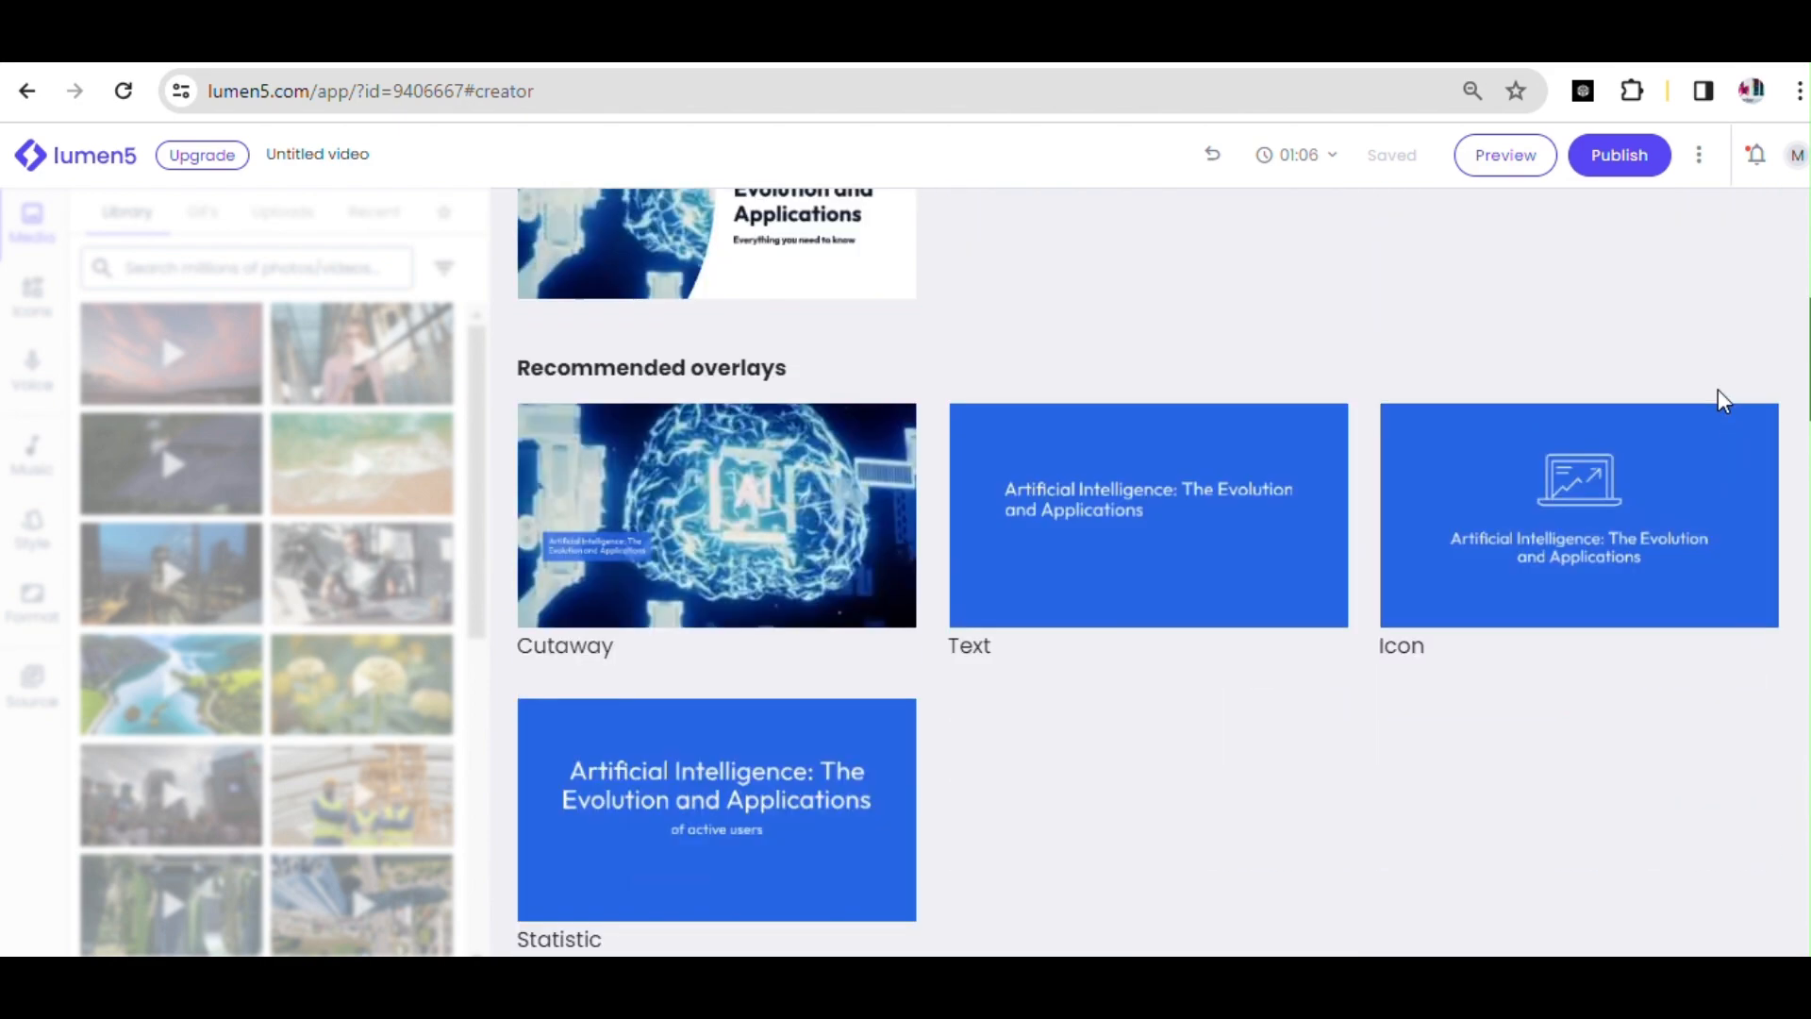
pyautogui.click(699, 592)
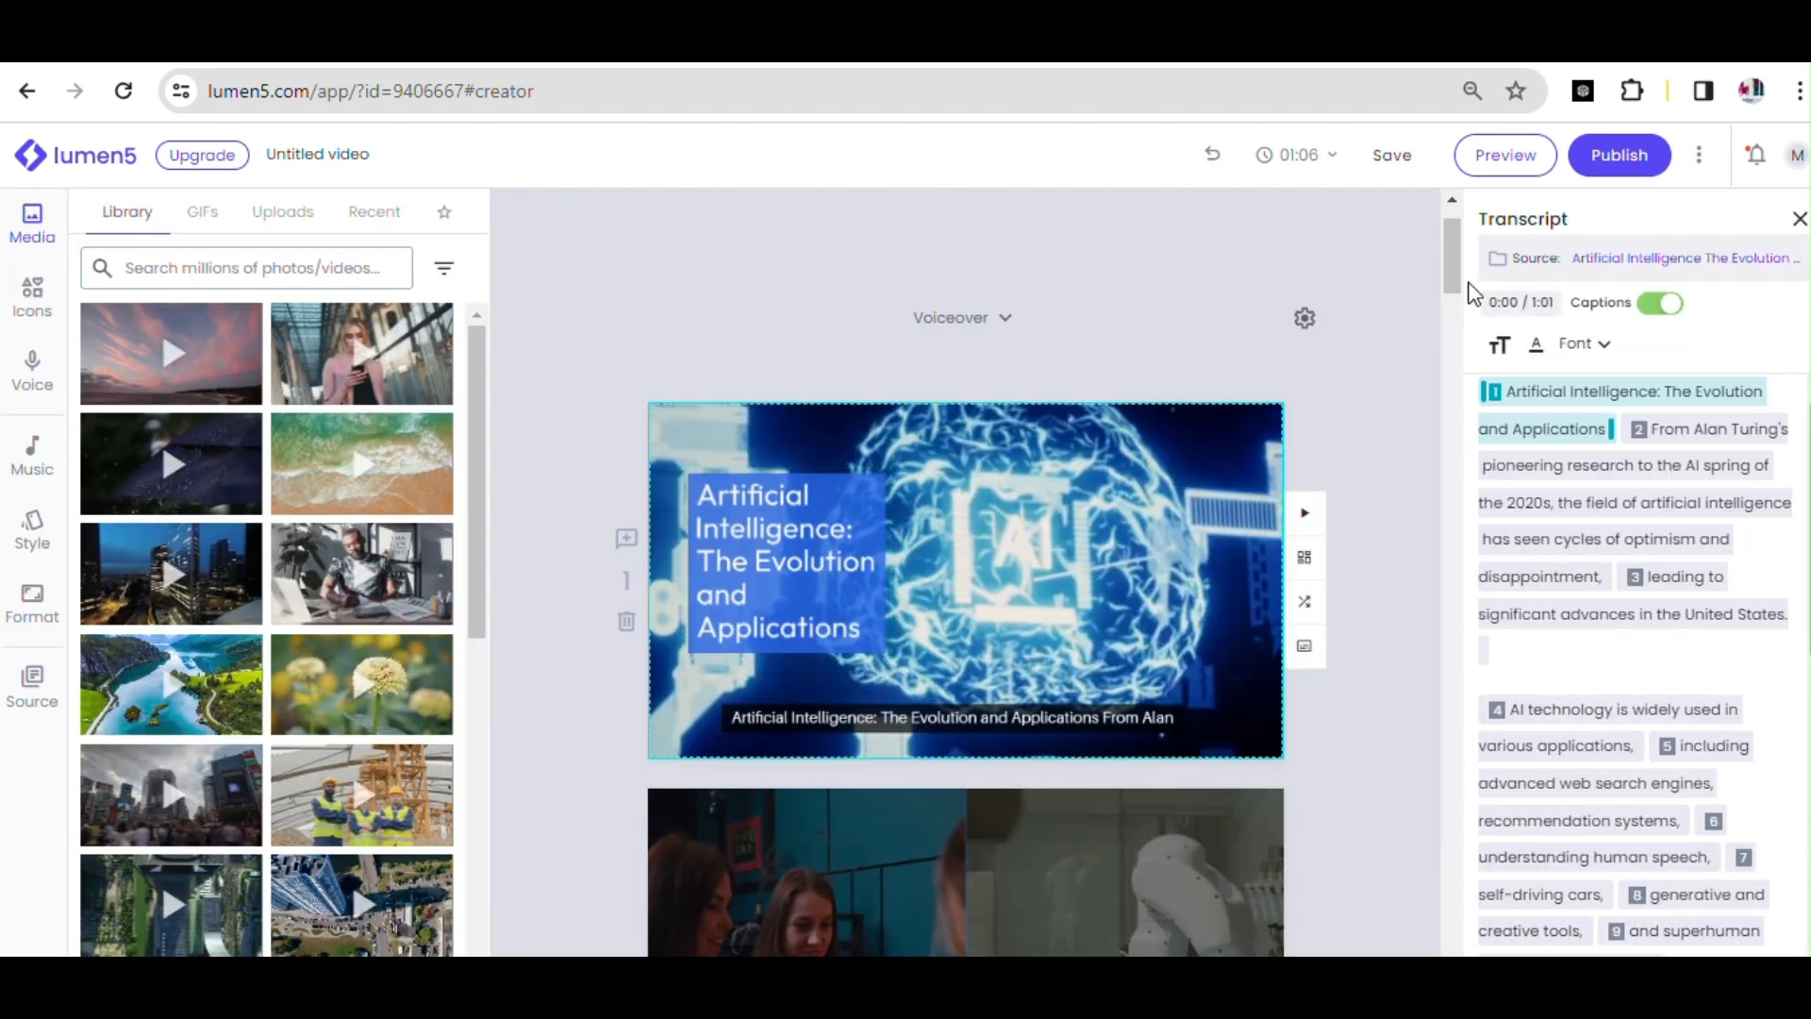
# Swap scene 2's two-image collage design for the Cutaway overlay.
pyautogui.scroll(-4, 1445, 274)
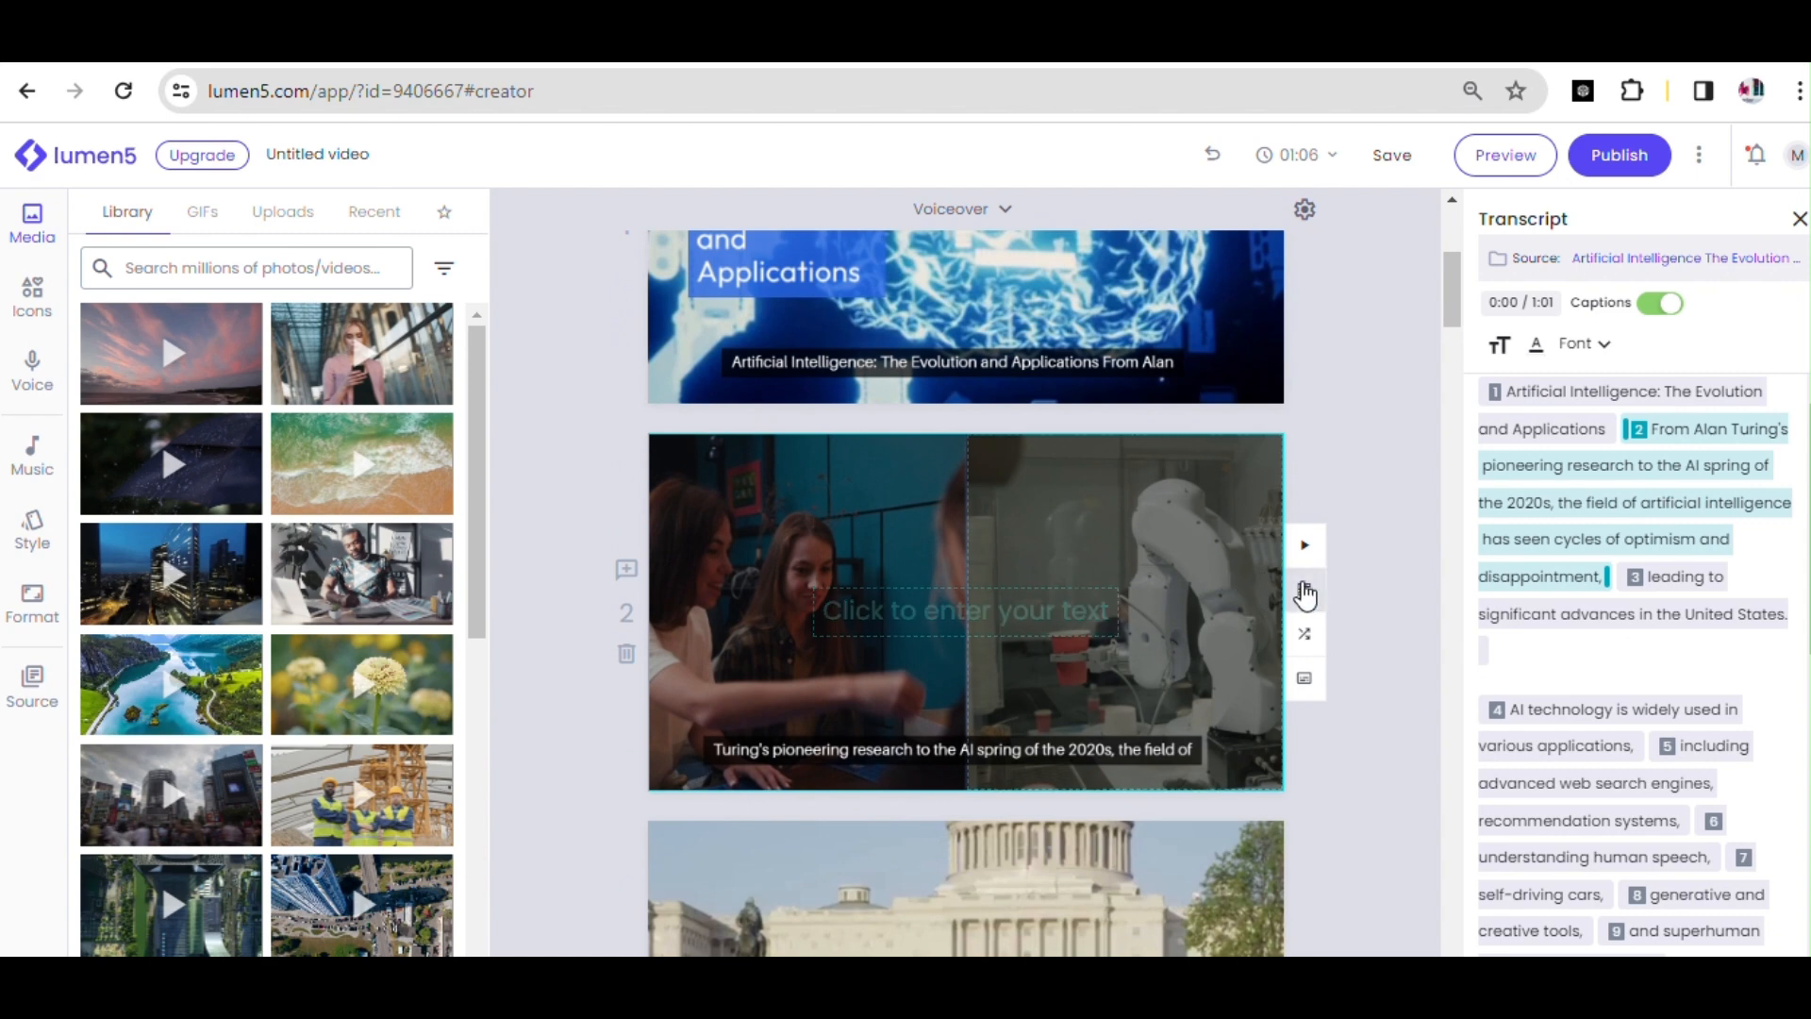
pyautogui.click(1306, 593)
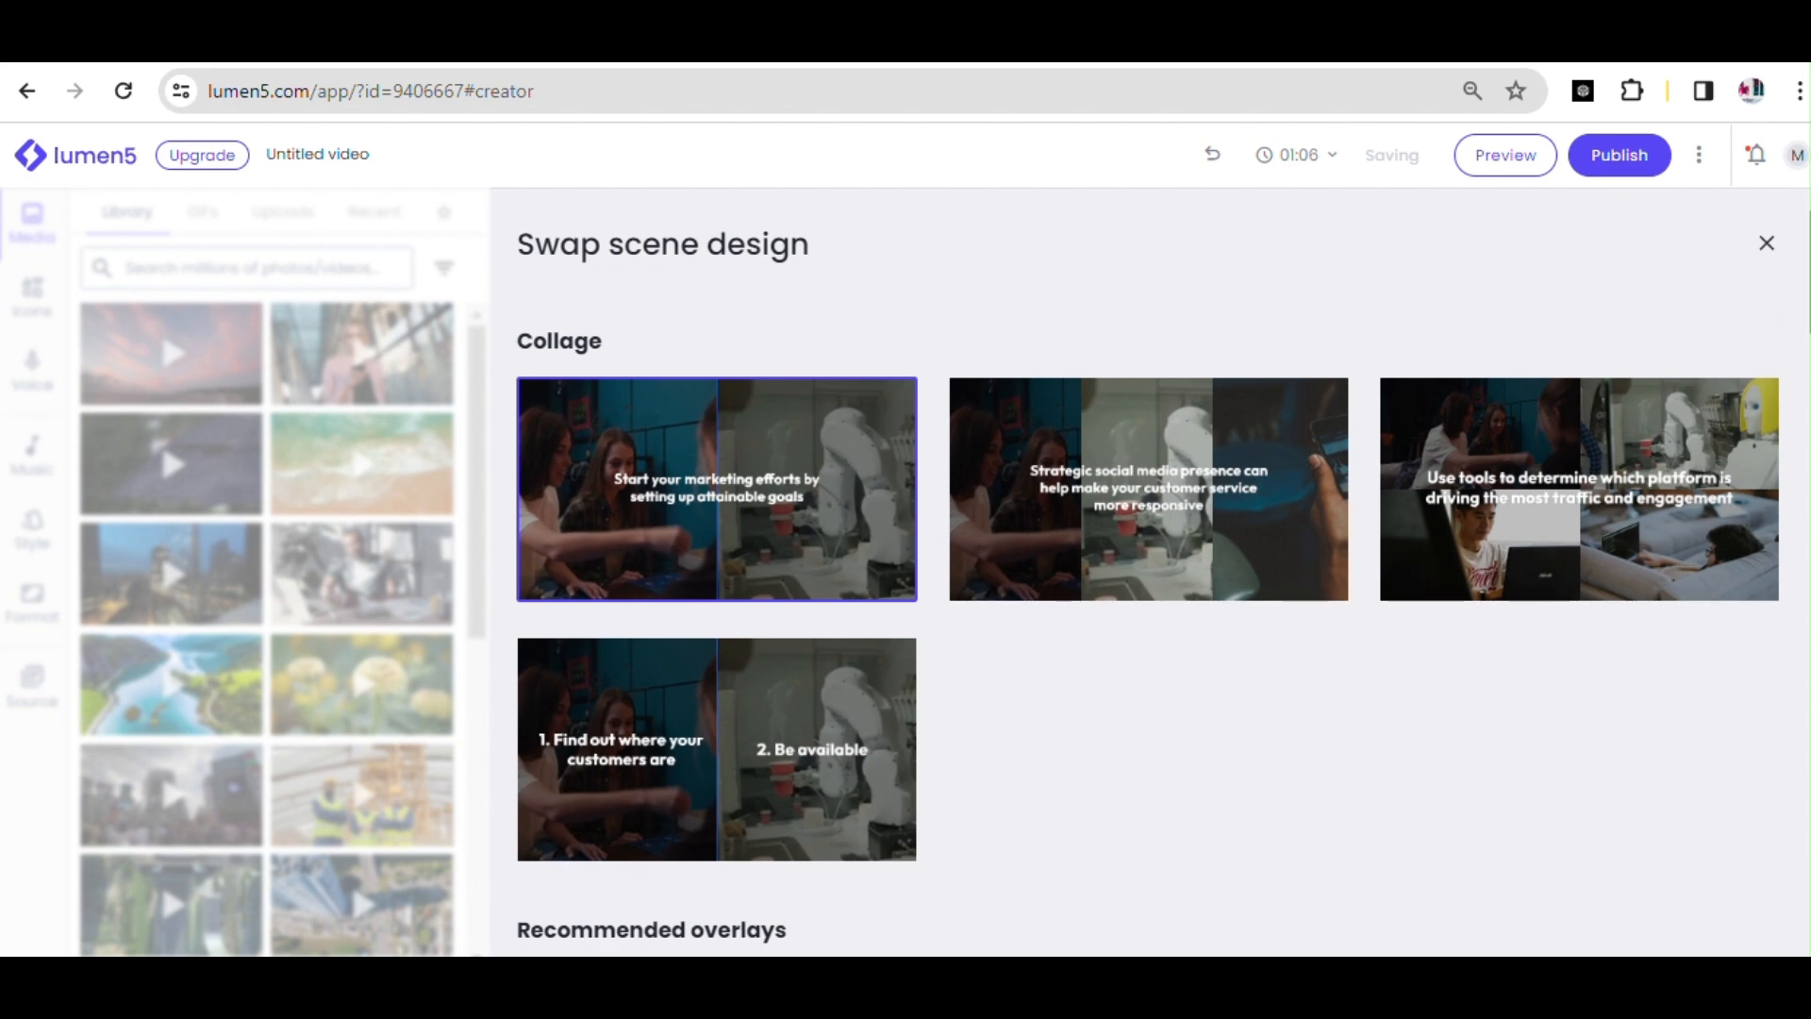
pyautogui.scroll(-5, 1147, 572)
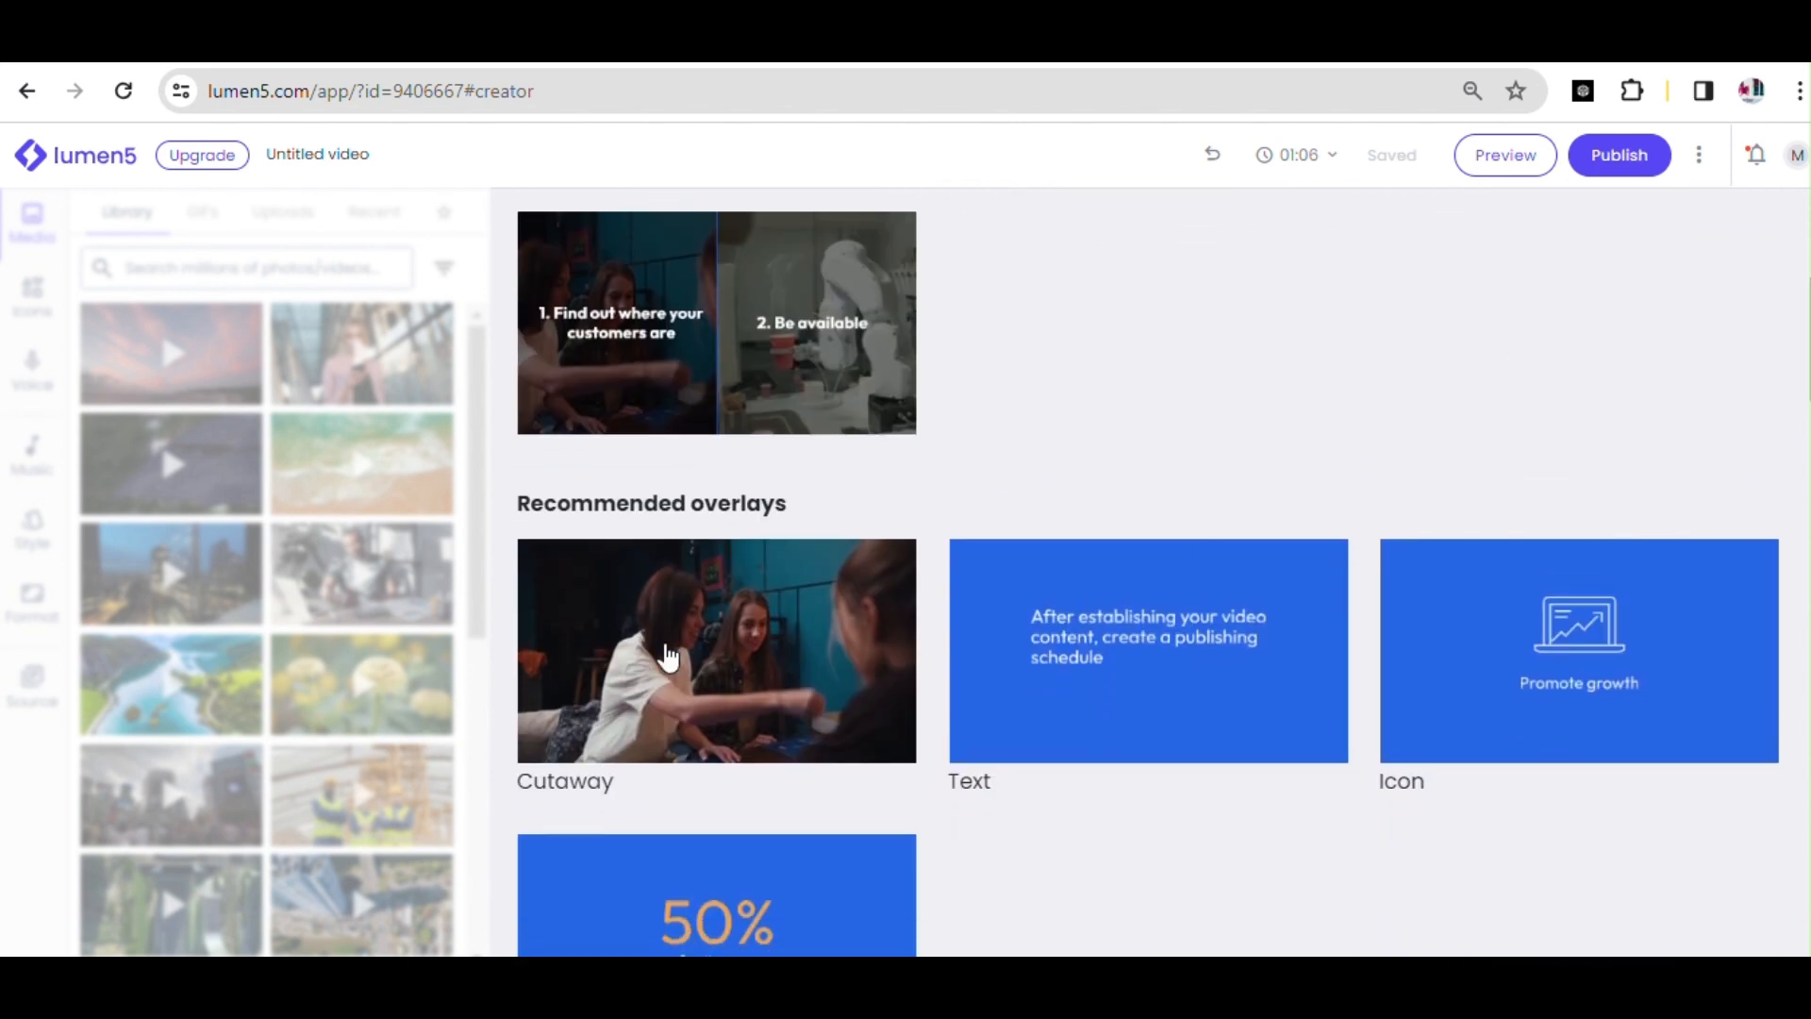
pyautogui.click(684, 658)
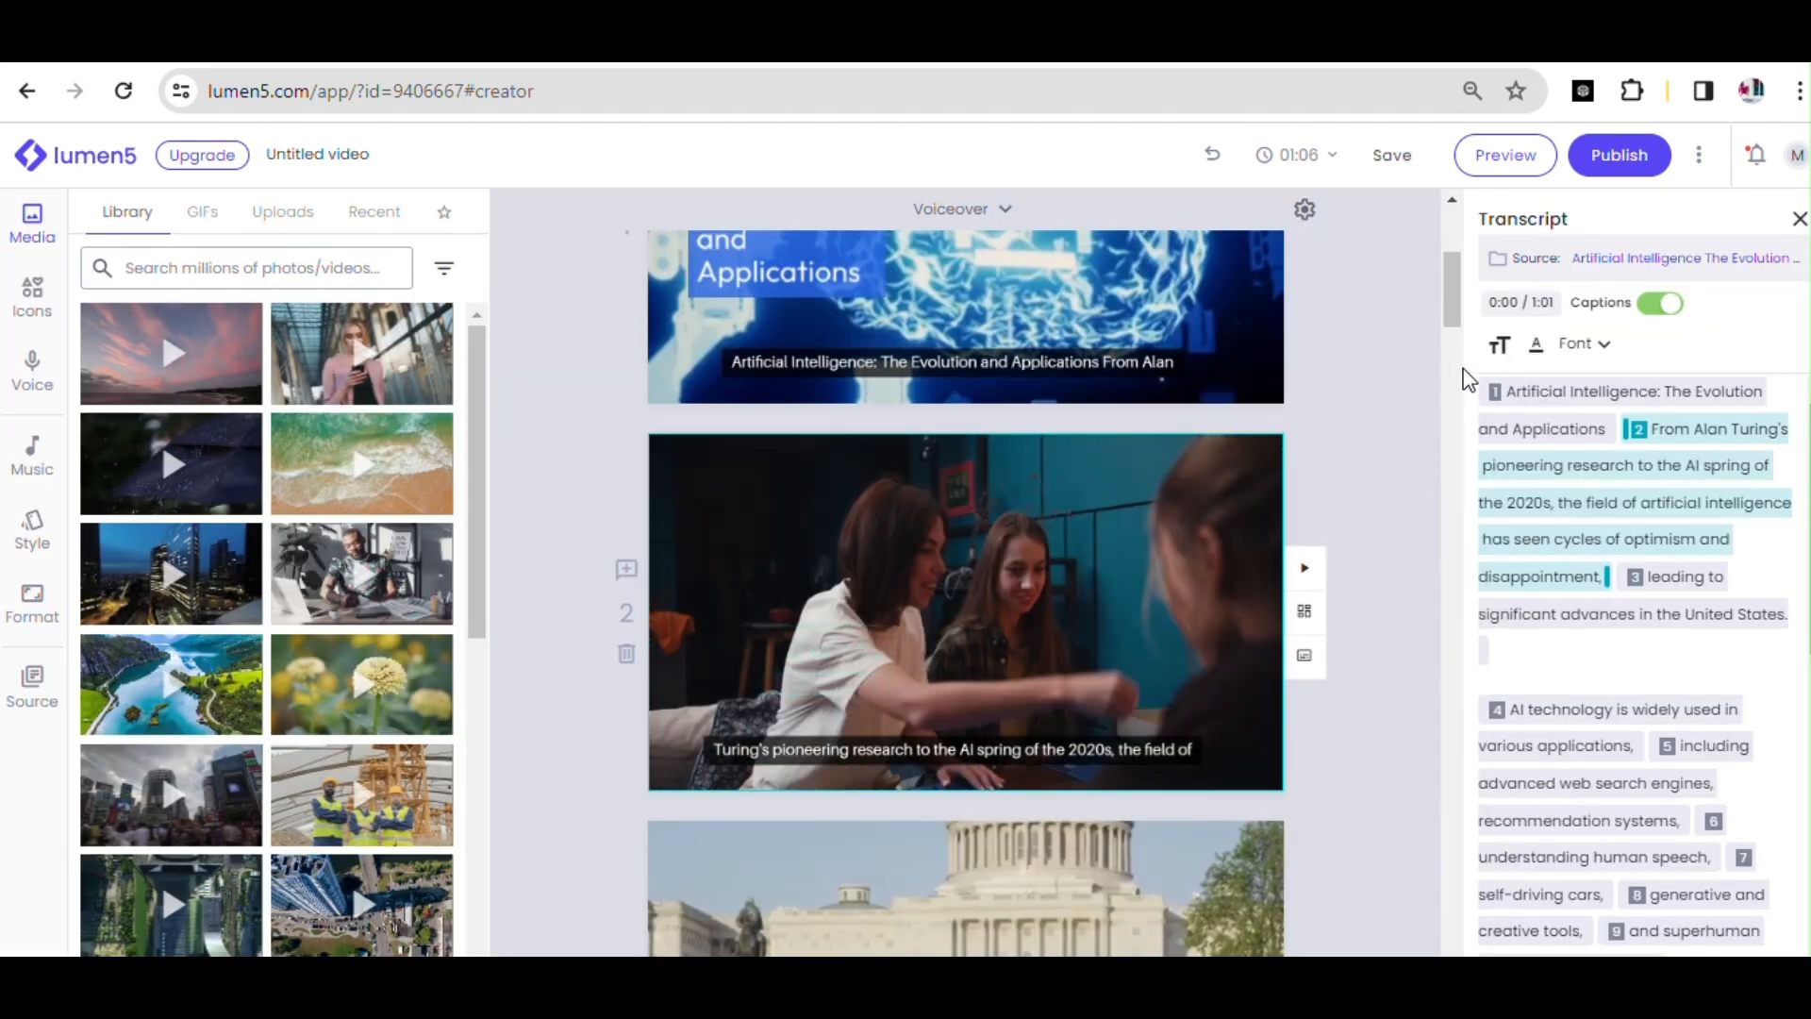
# Search the media library for "application" and replace scene 4's meeting footage with the clip of a form on a clipboard.
pyautogui.moveTo(1460, 316); pyautogui.dragTo(1450, 389)
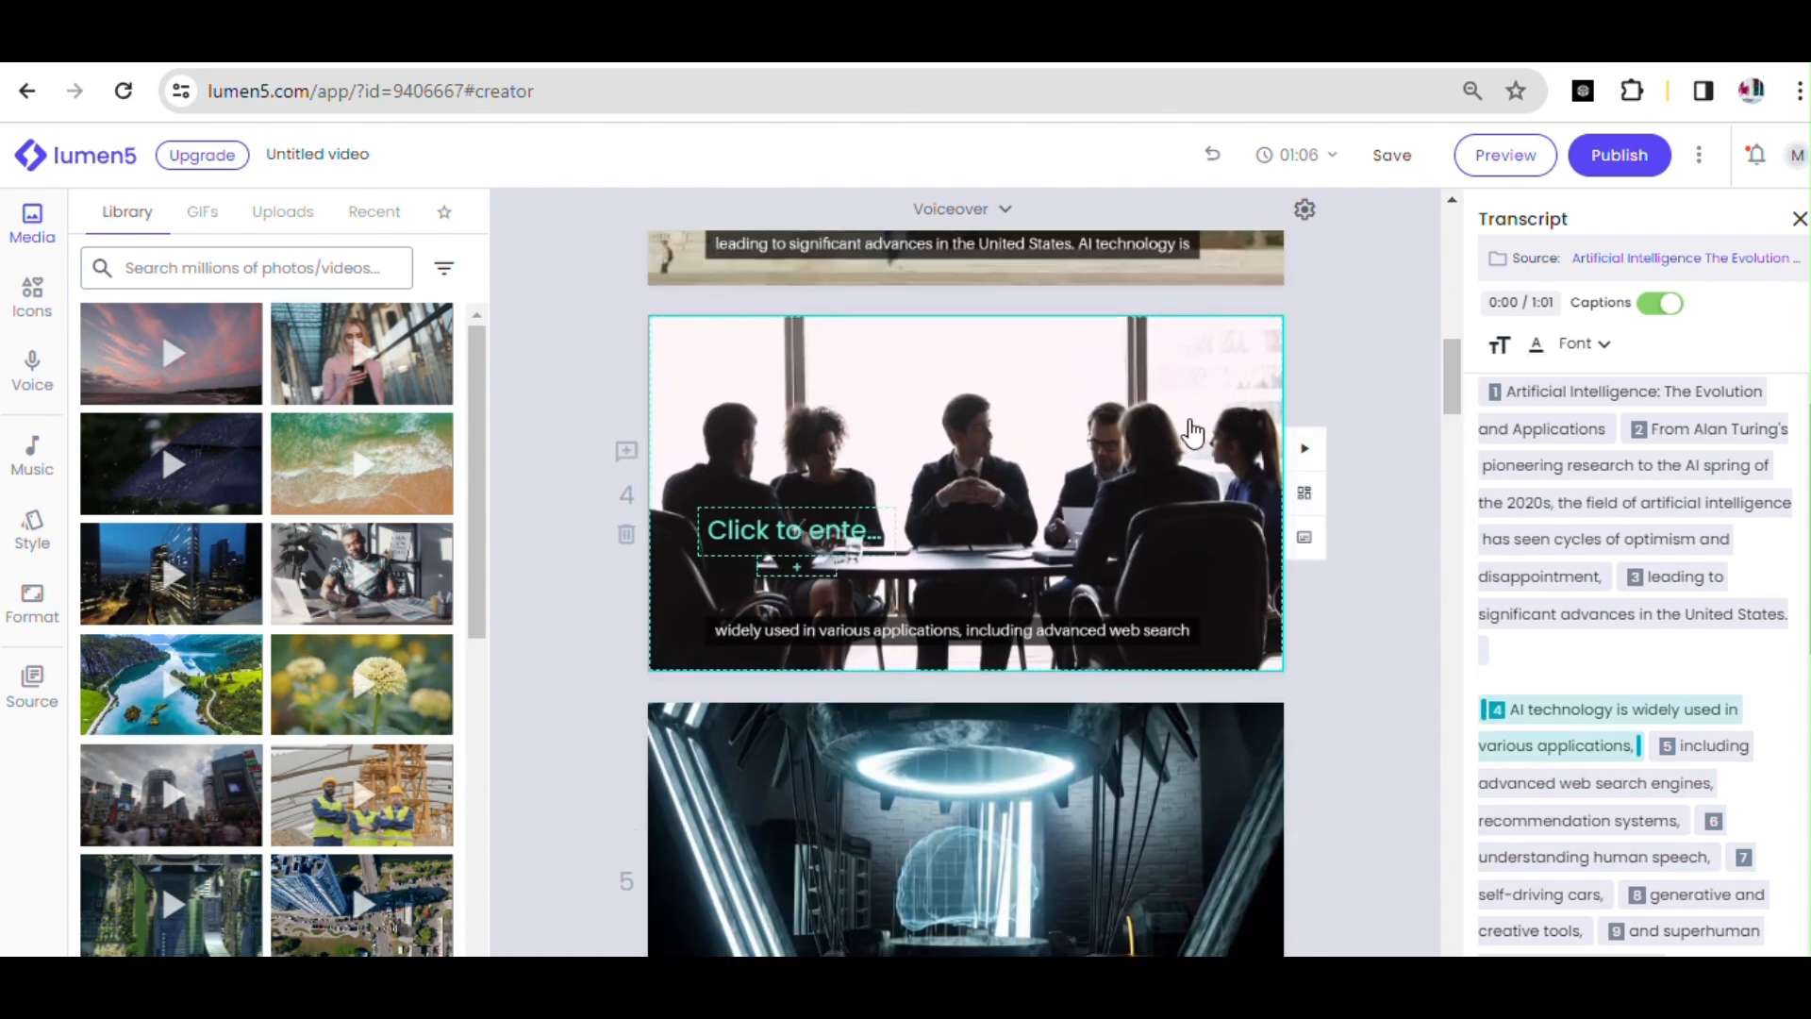
pyautogui.click(1192, 431)
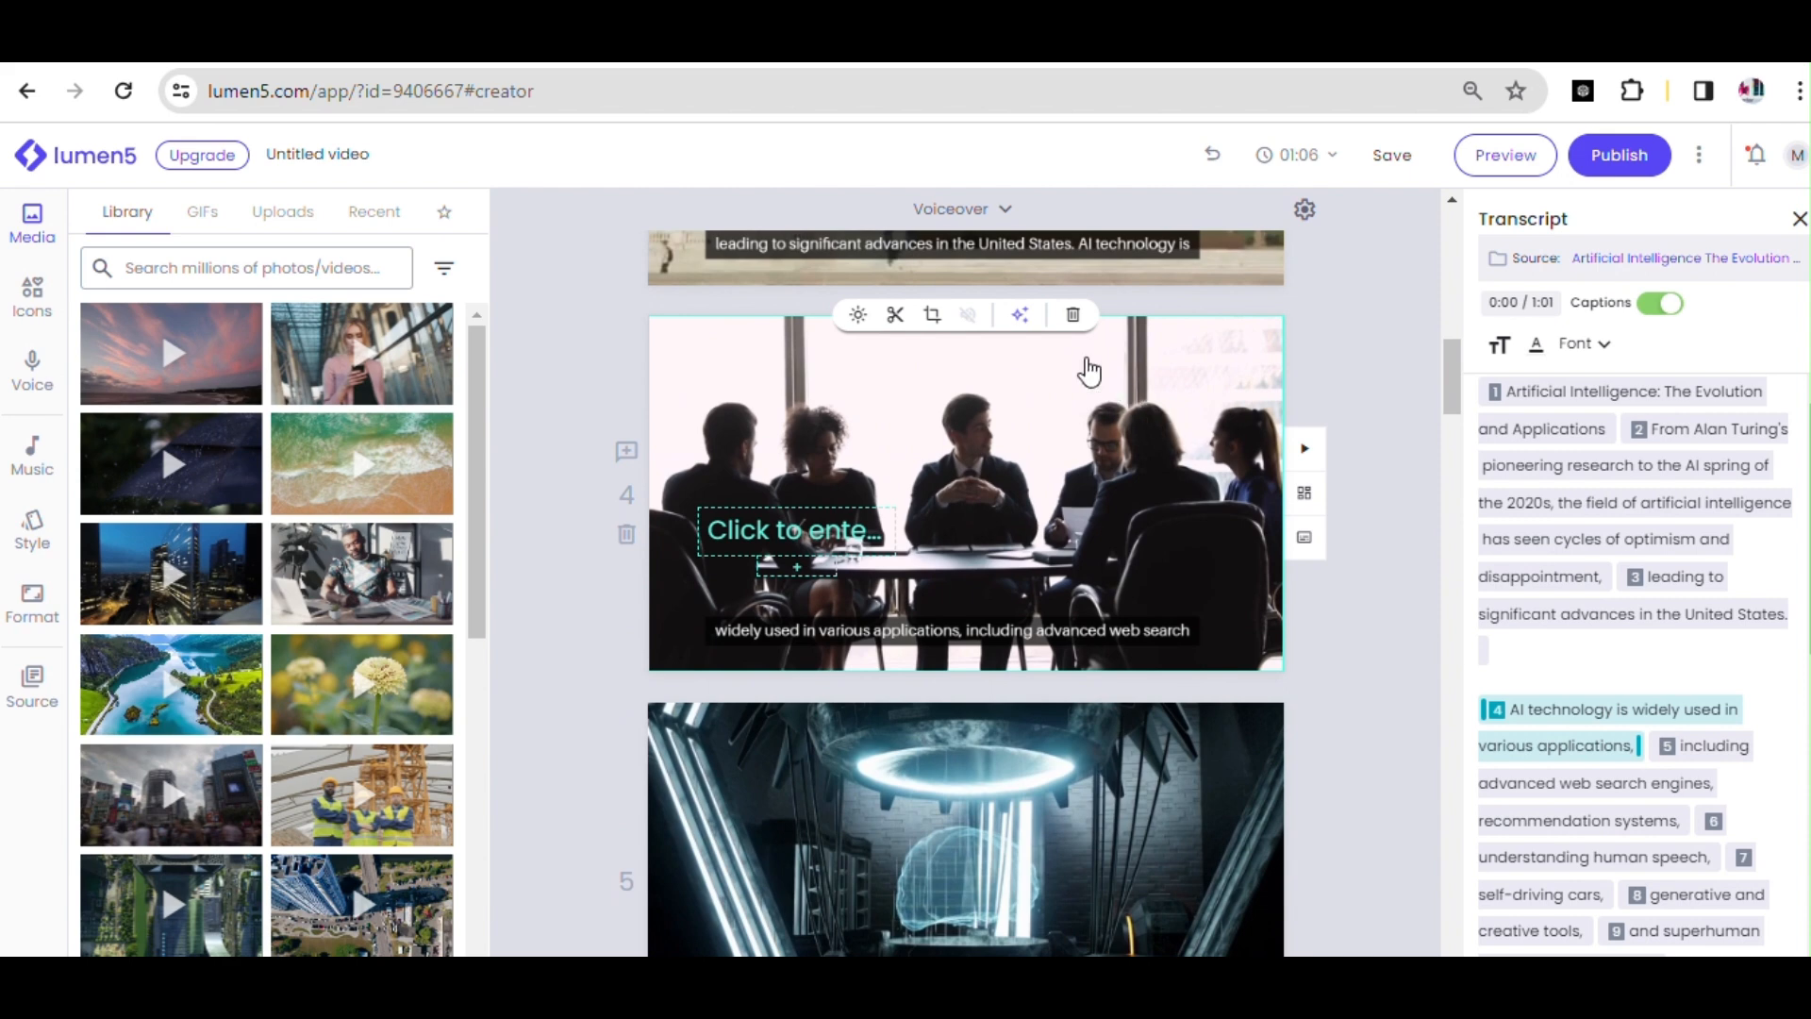
pyautogui.click(1026, 326)
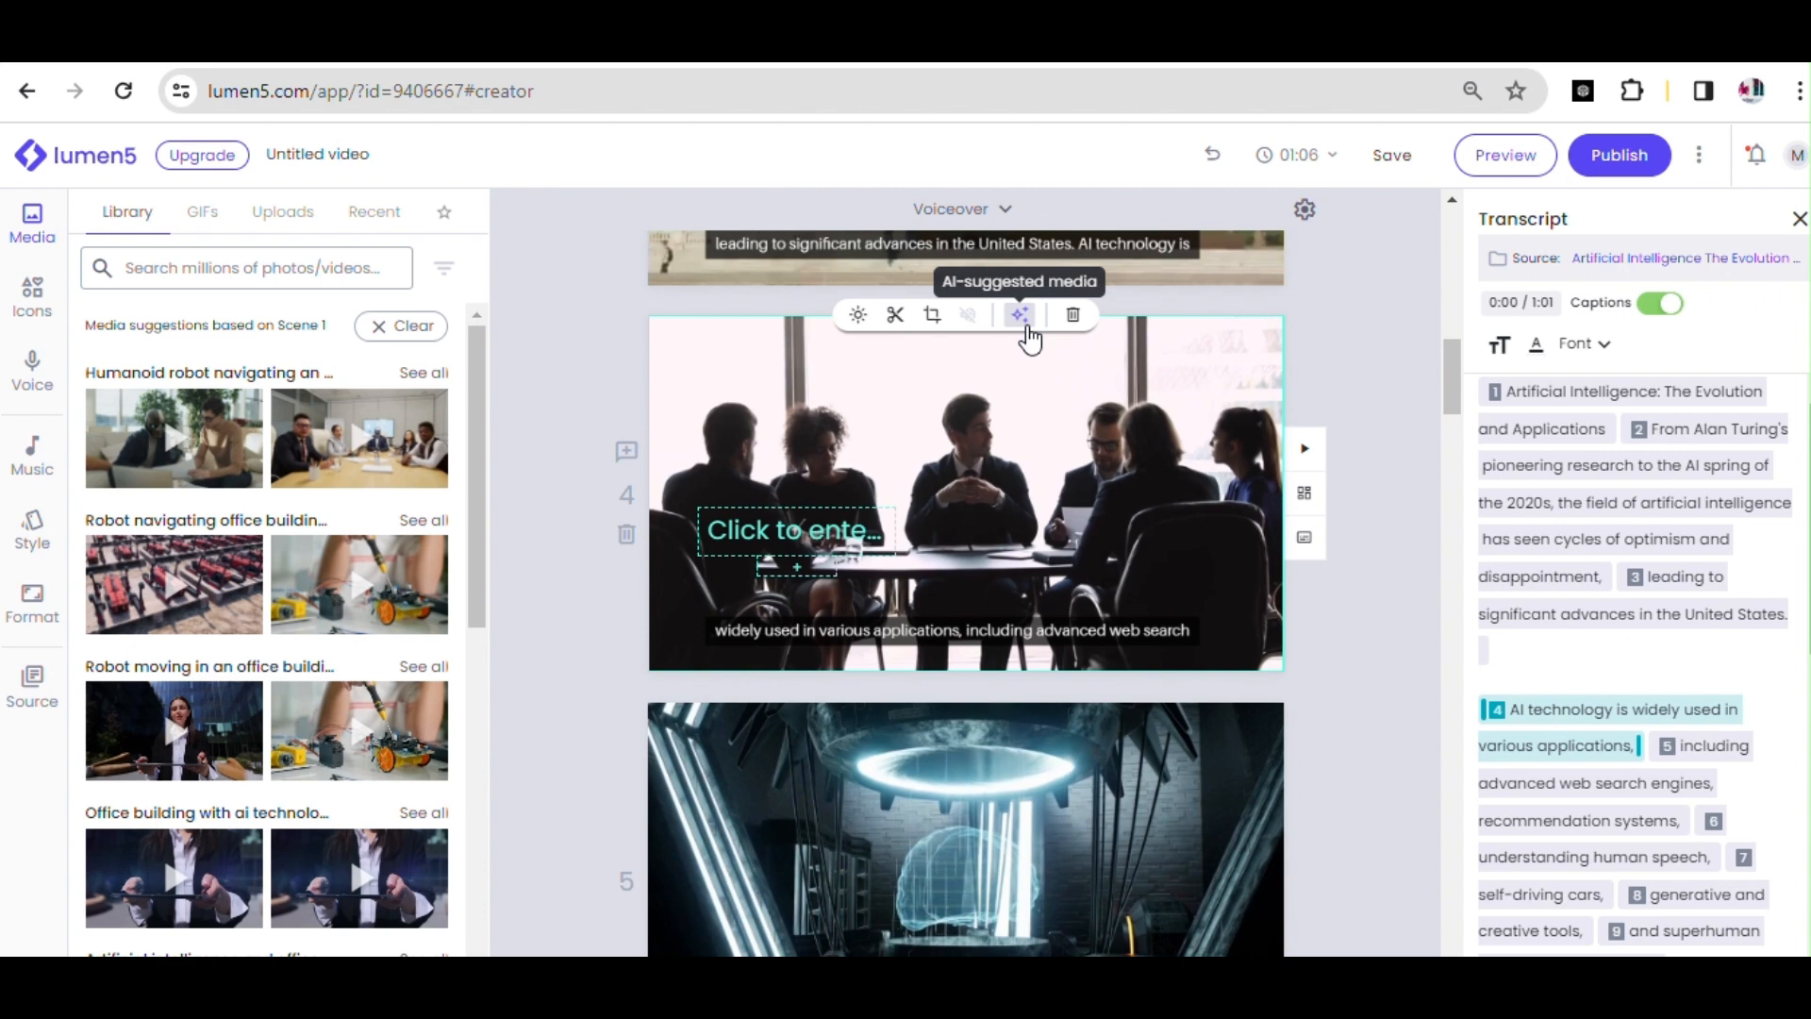
pyautogui.click(246, 273)
pyautogui.write('application')
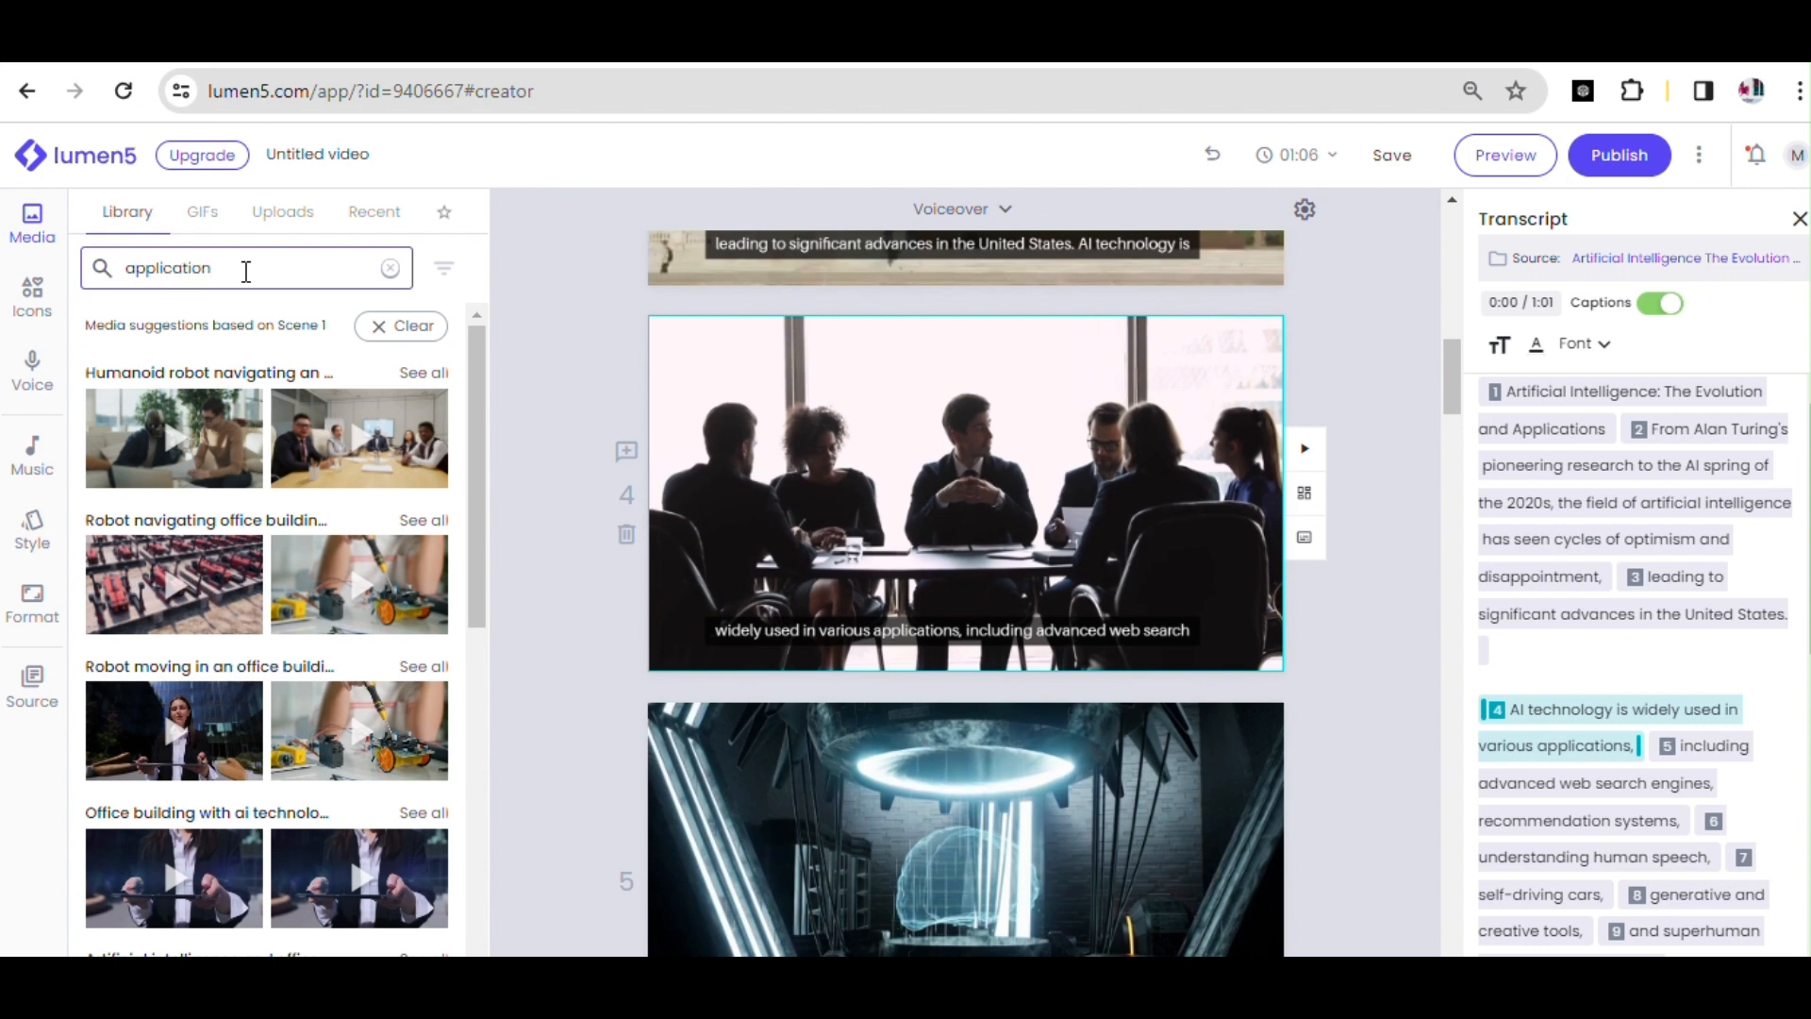
pyautogui.press('Return')
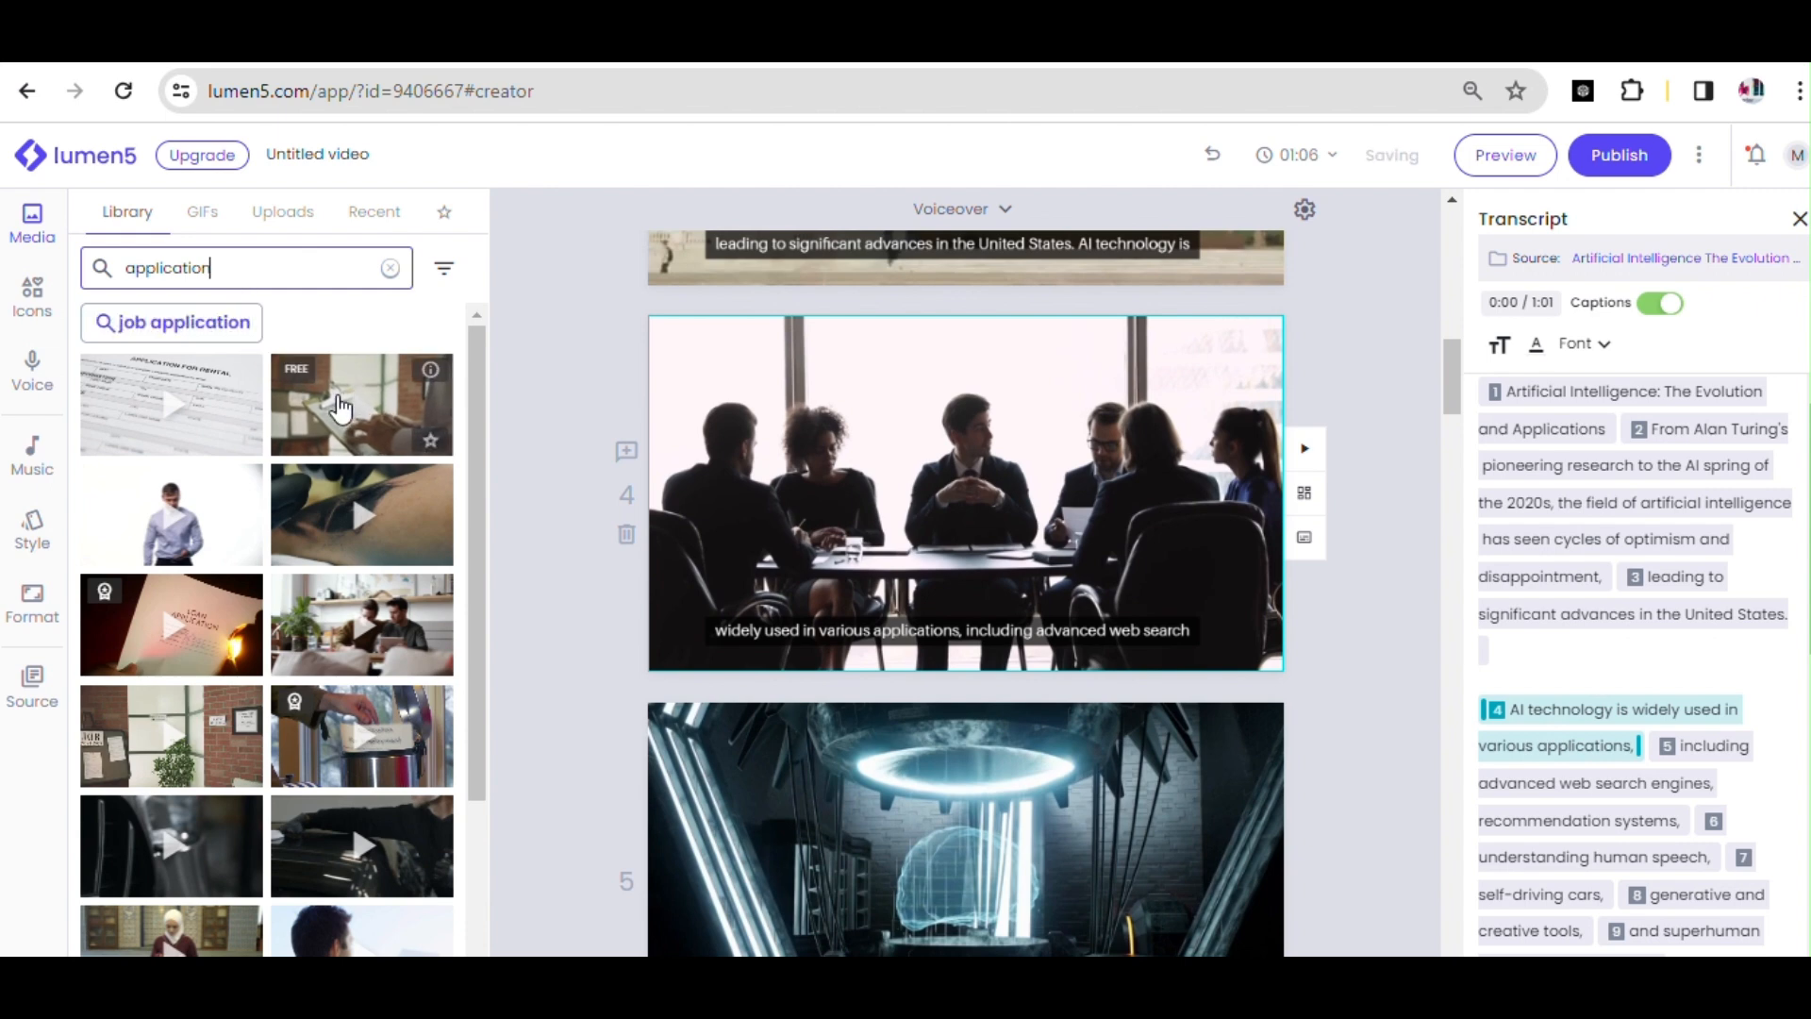
pyautogui.moveTo(1094, 472)
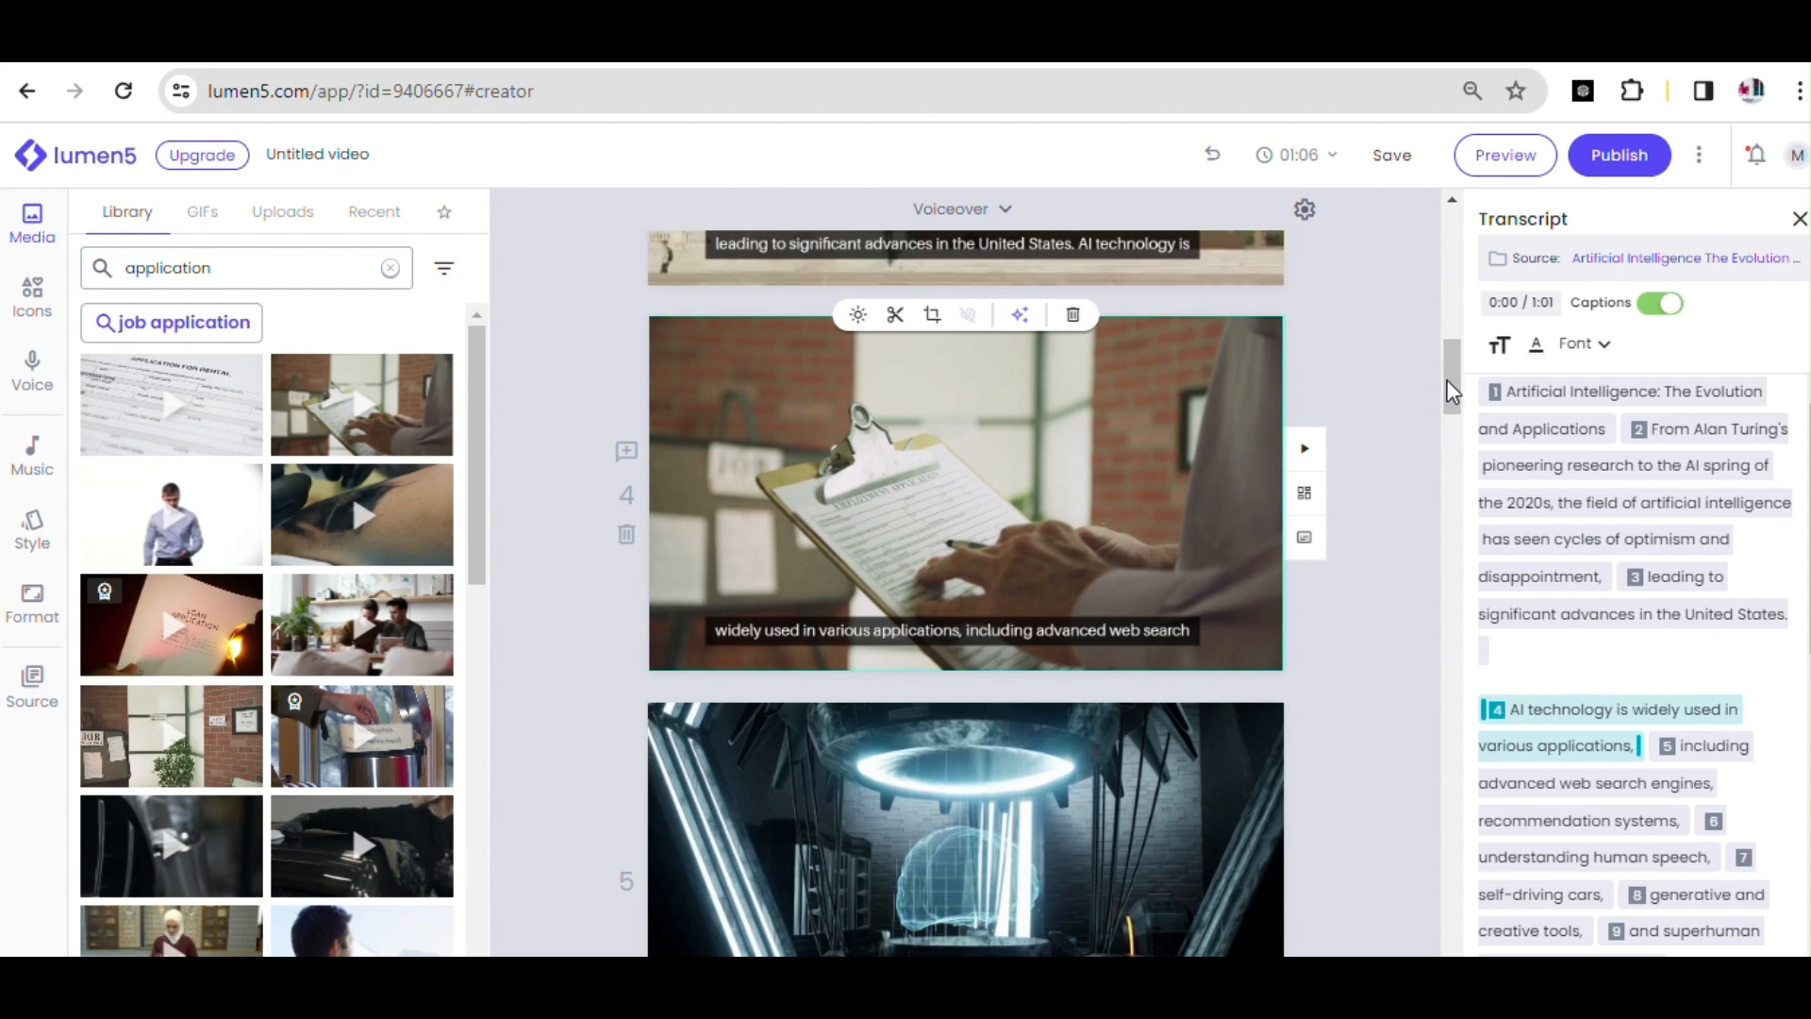
# Search the media library for "ai" and replace scene 6's handshake photo with the blue circuit-brain clip.
pyautogui.moveTo(1453, 395); pyautogui.dragTo(1453, 456)
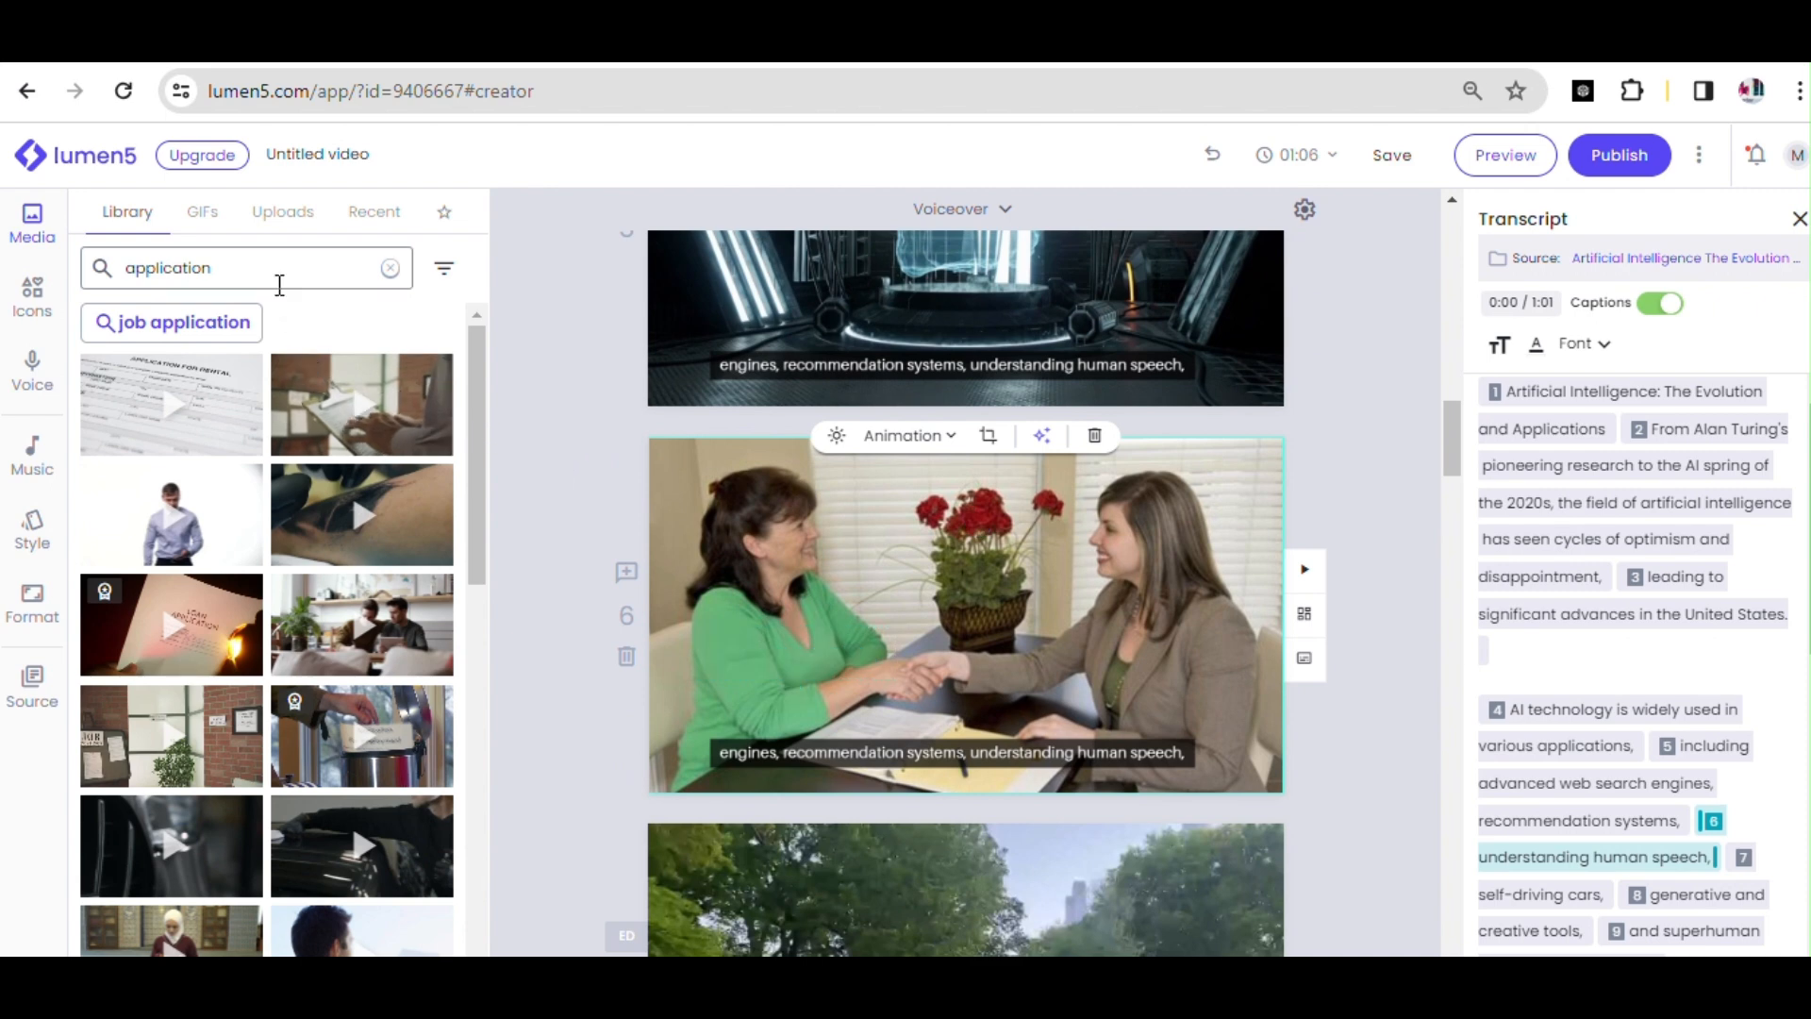
pyautogui.click(278, 283)
pyautogui.doubleClick(278, 283)
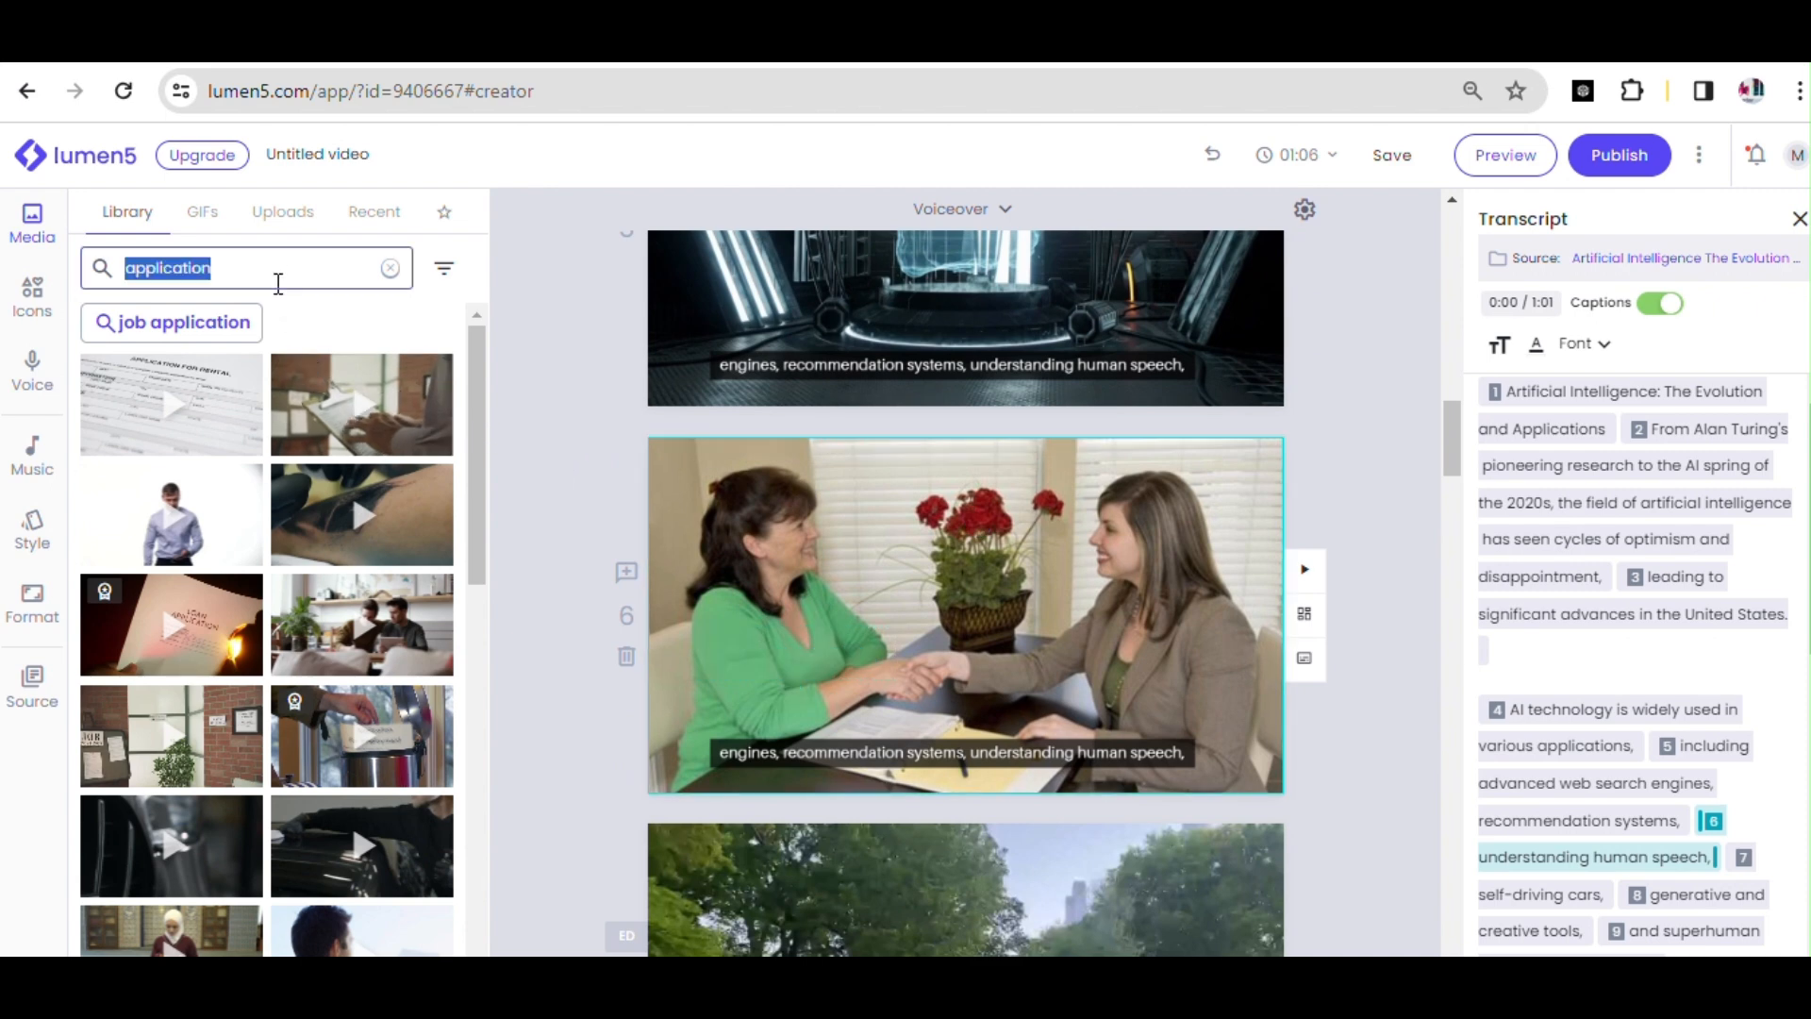
pyautogui.write('ai')
pyautogui.press('Return')
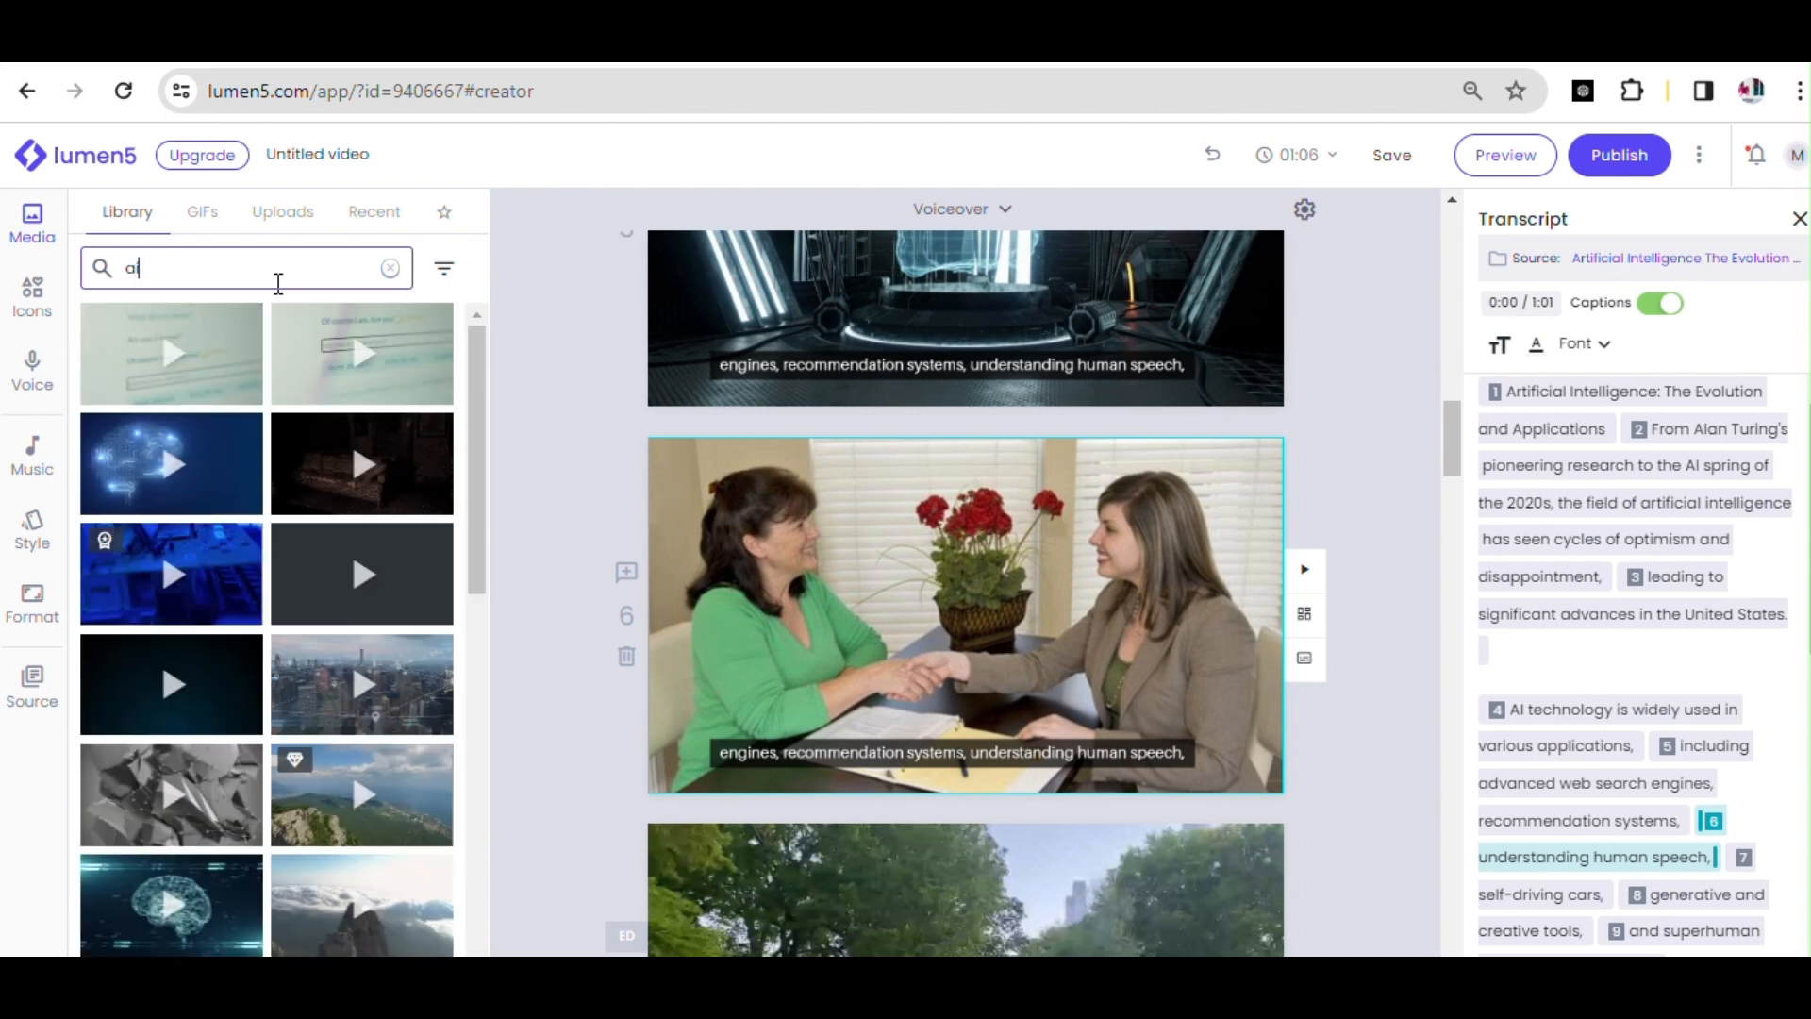
pyautogui.click(189, 462)
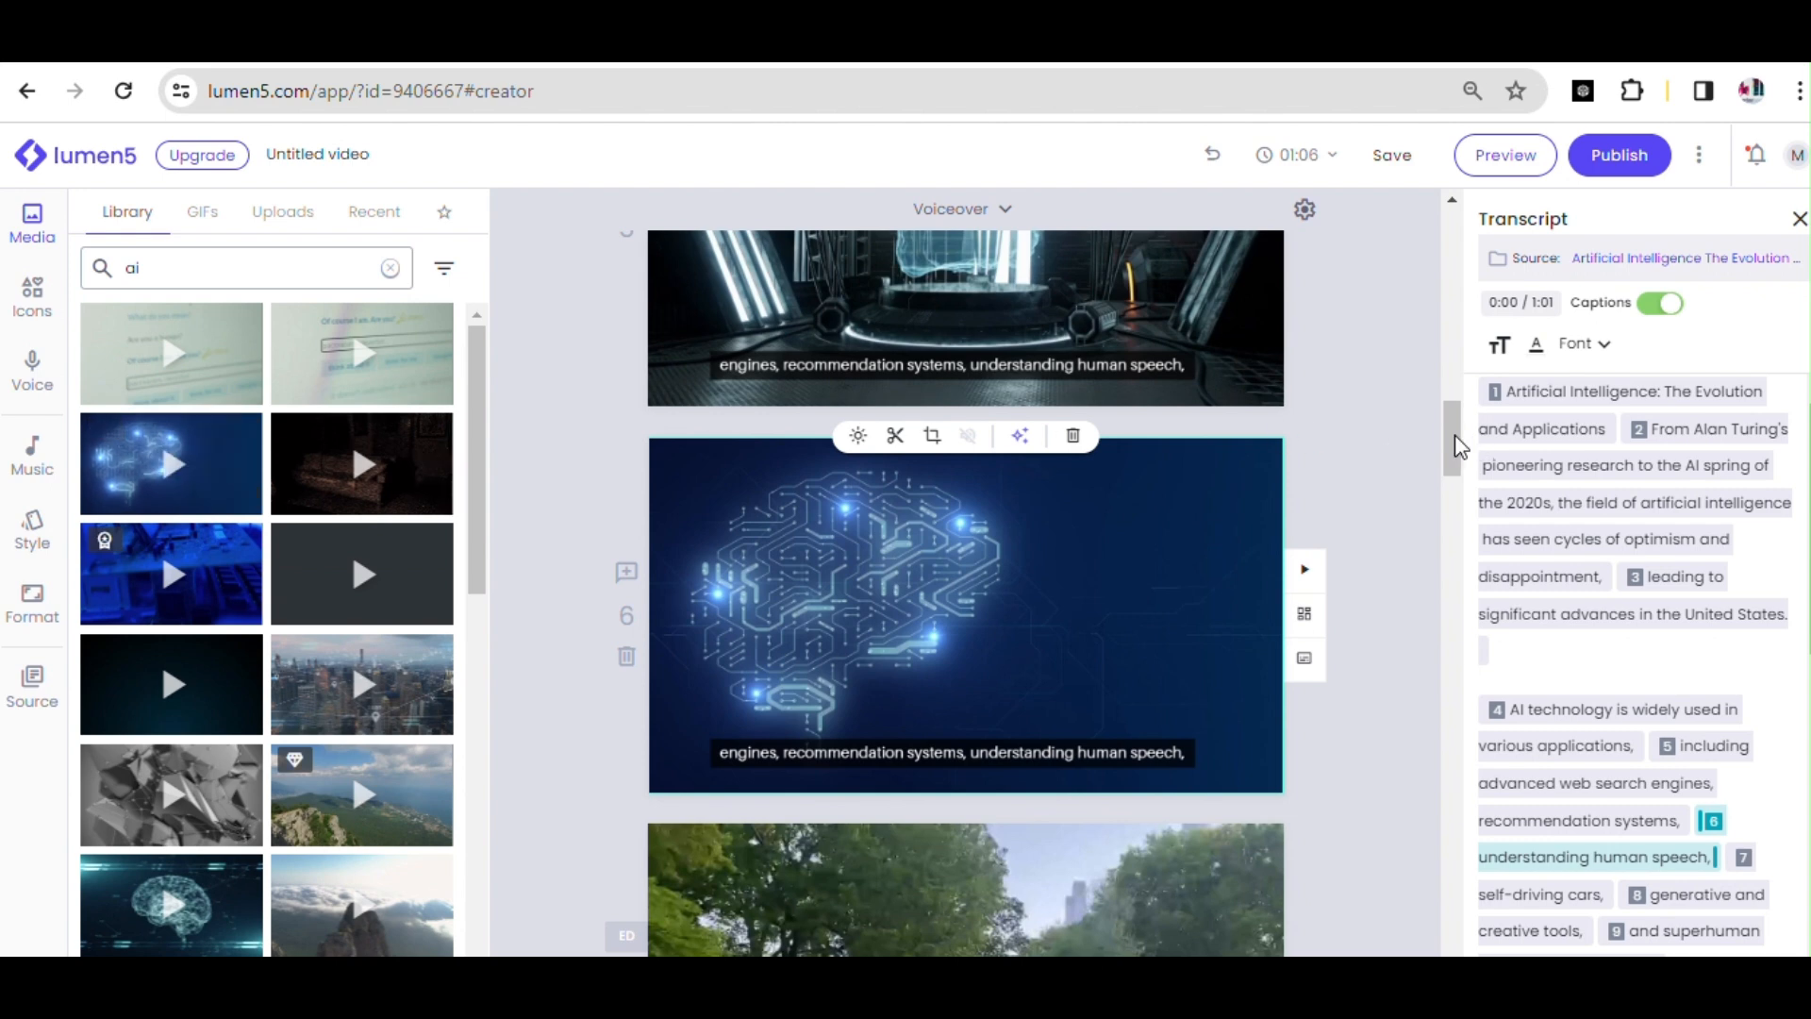
# Look through the scenes after scene 6, preview the edited video, and close the preview.
pyautogui.scroll(-3, 1461, 447)
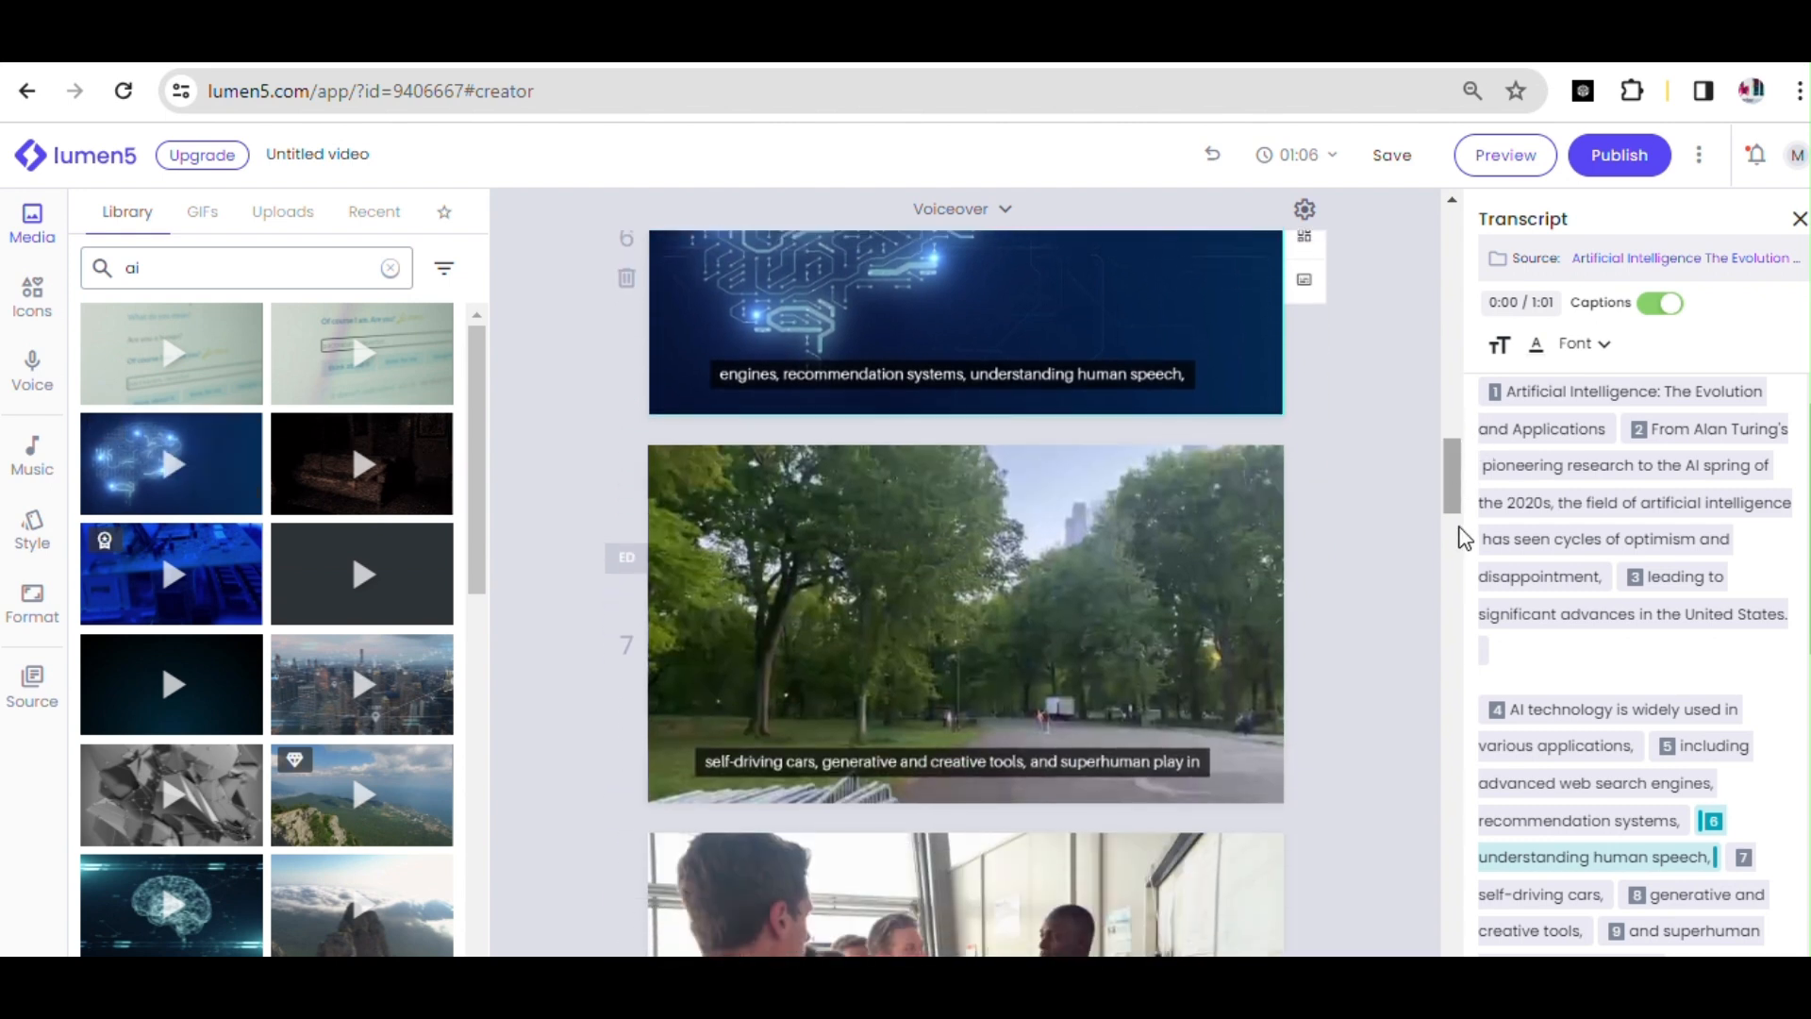
pyautogui.scroll(-10, 1464, 564)
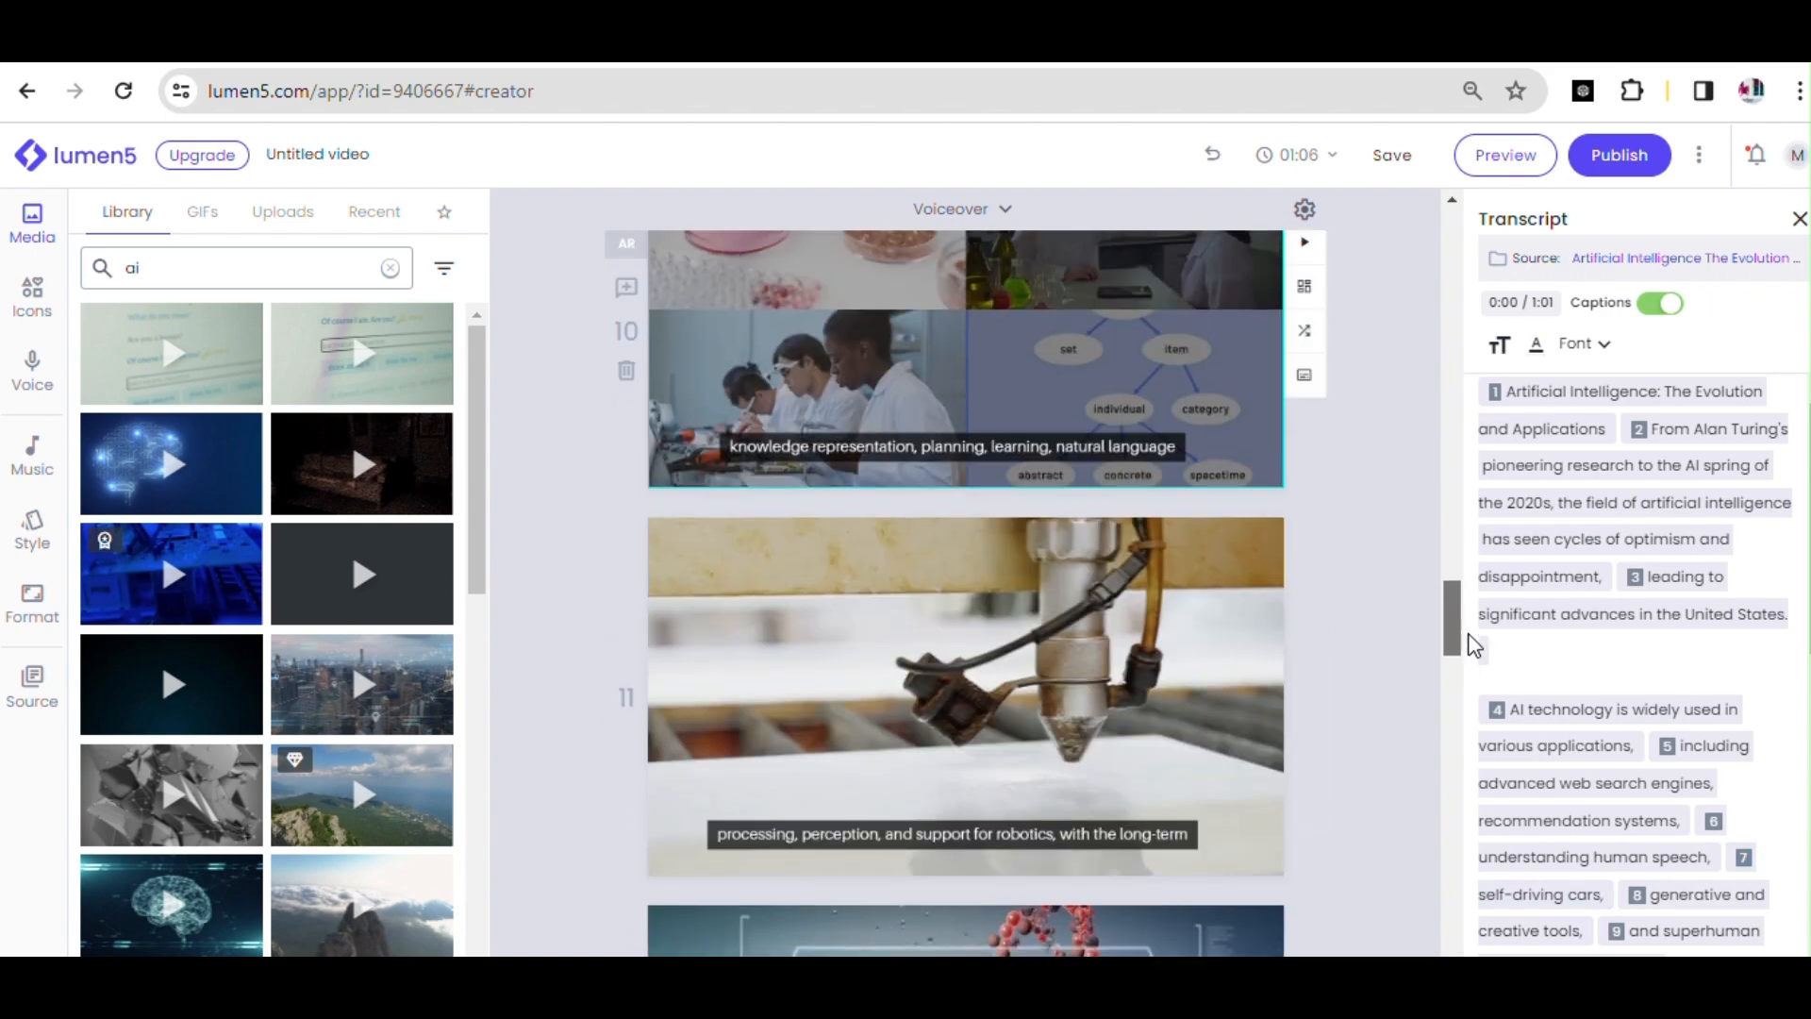
pyautogui.scroll(-5, 1476, 665)
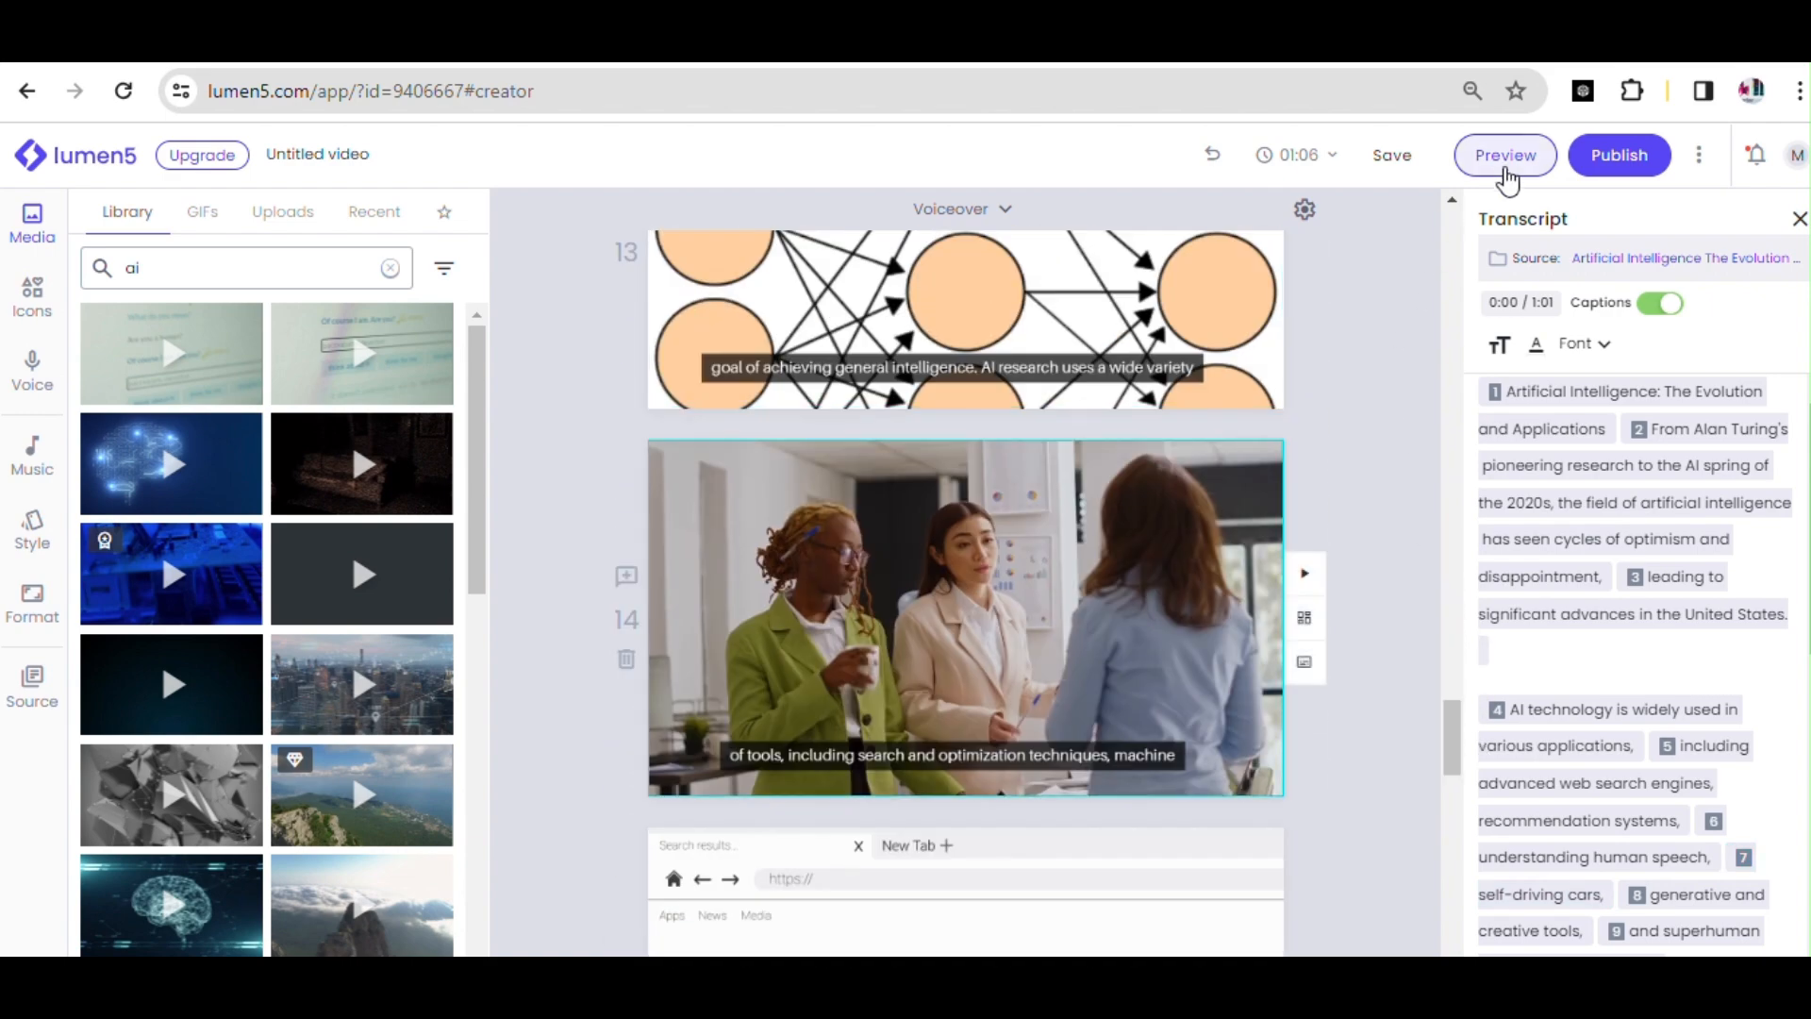
pyautogui.click(1506, 156)
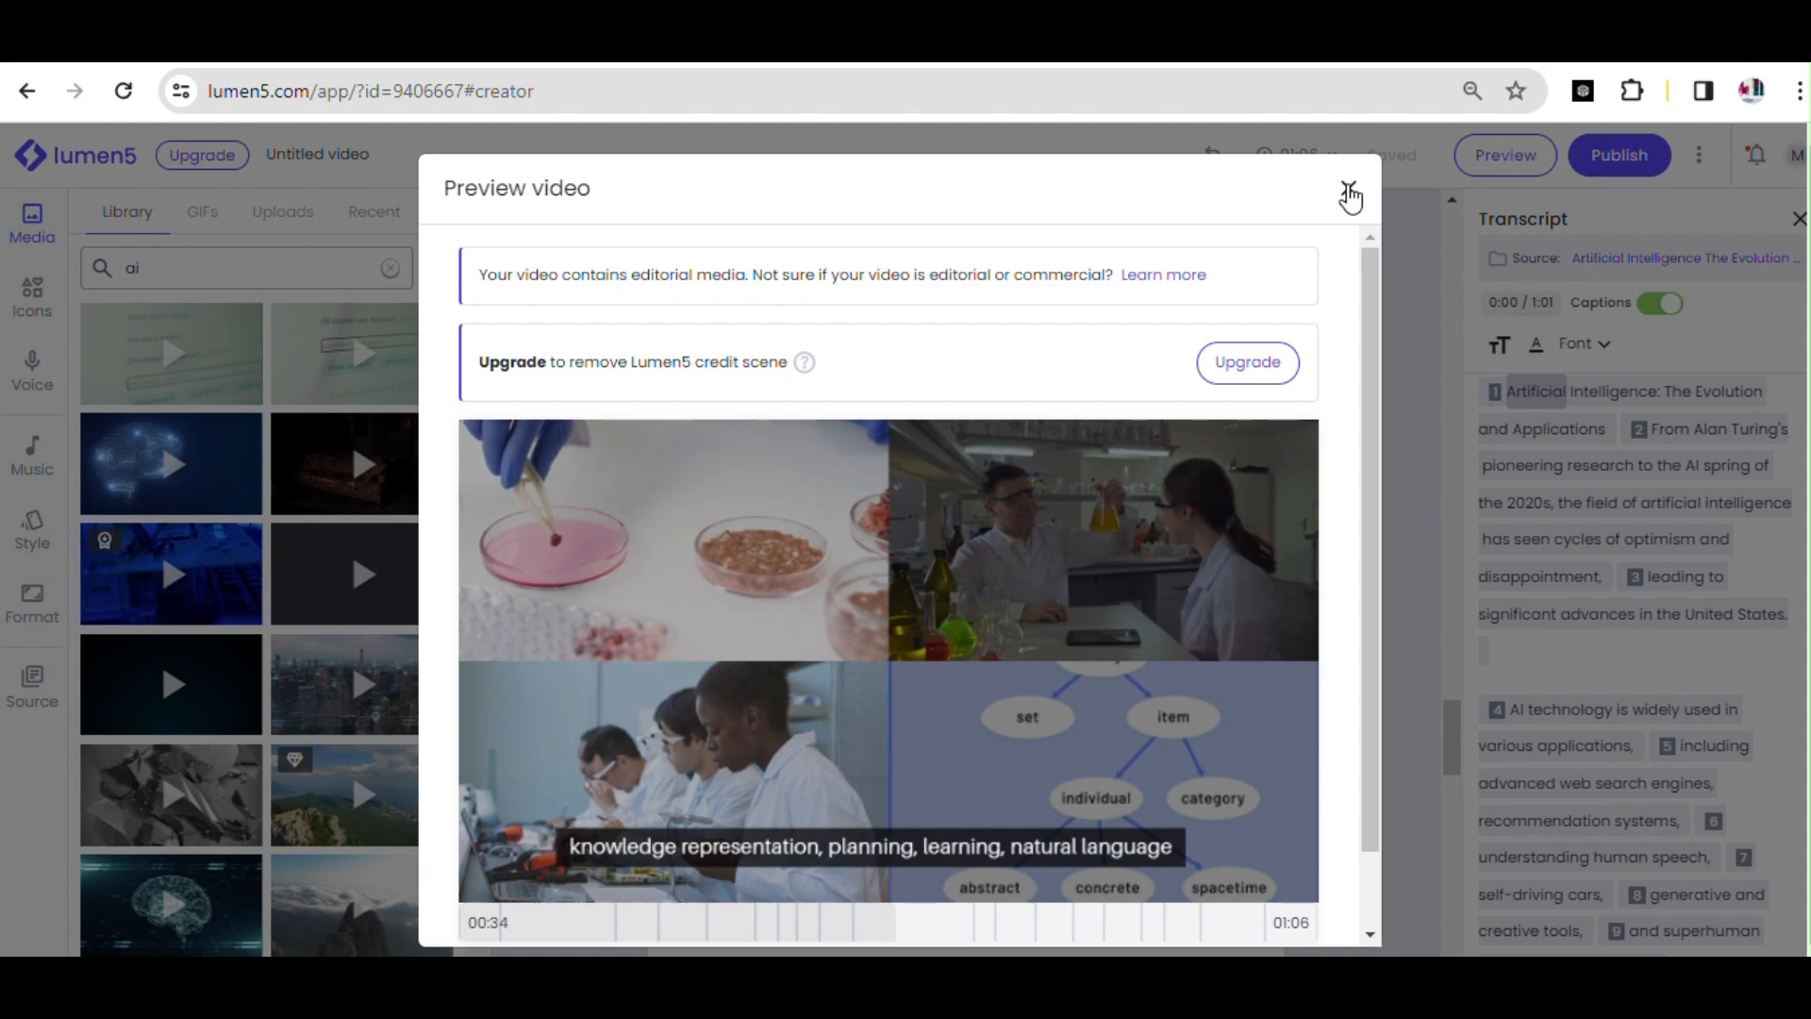
pyautogui.click(1350, 193)
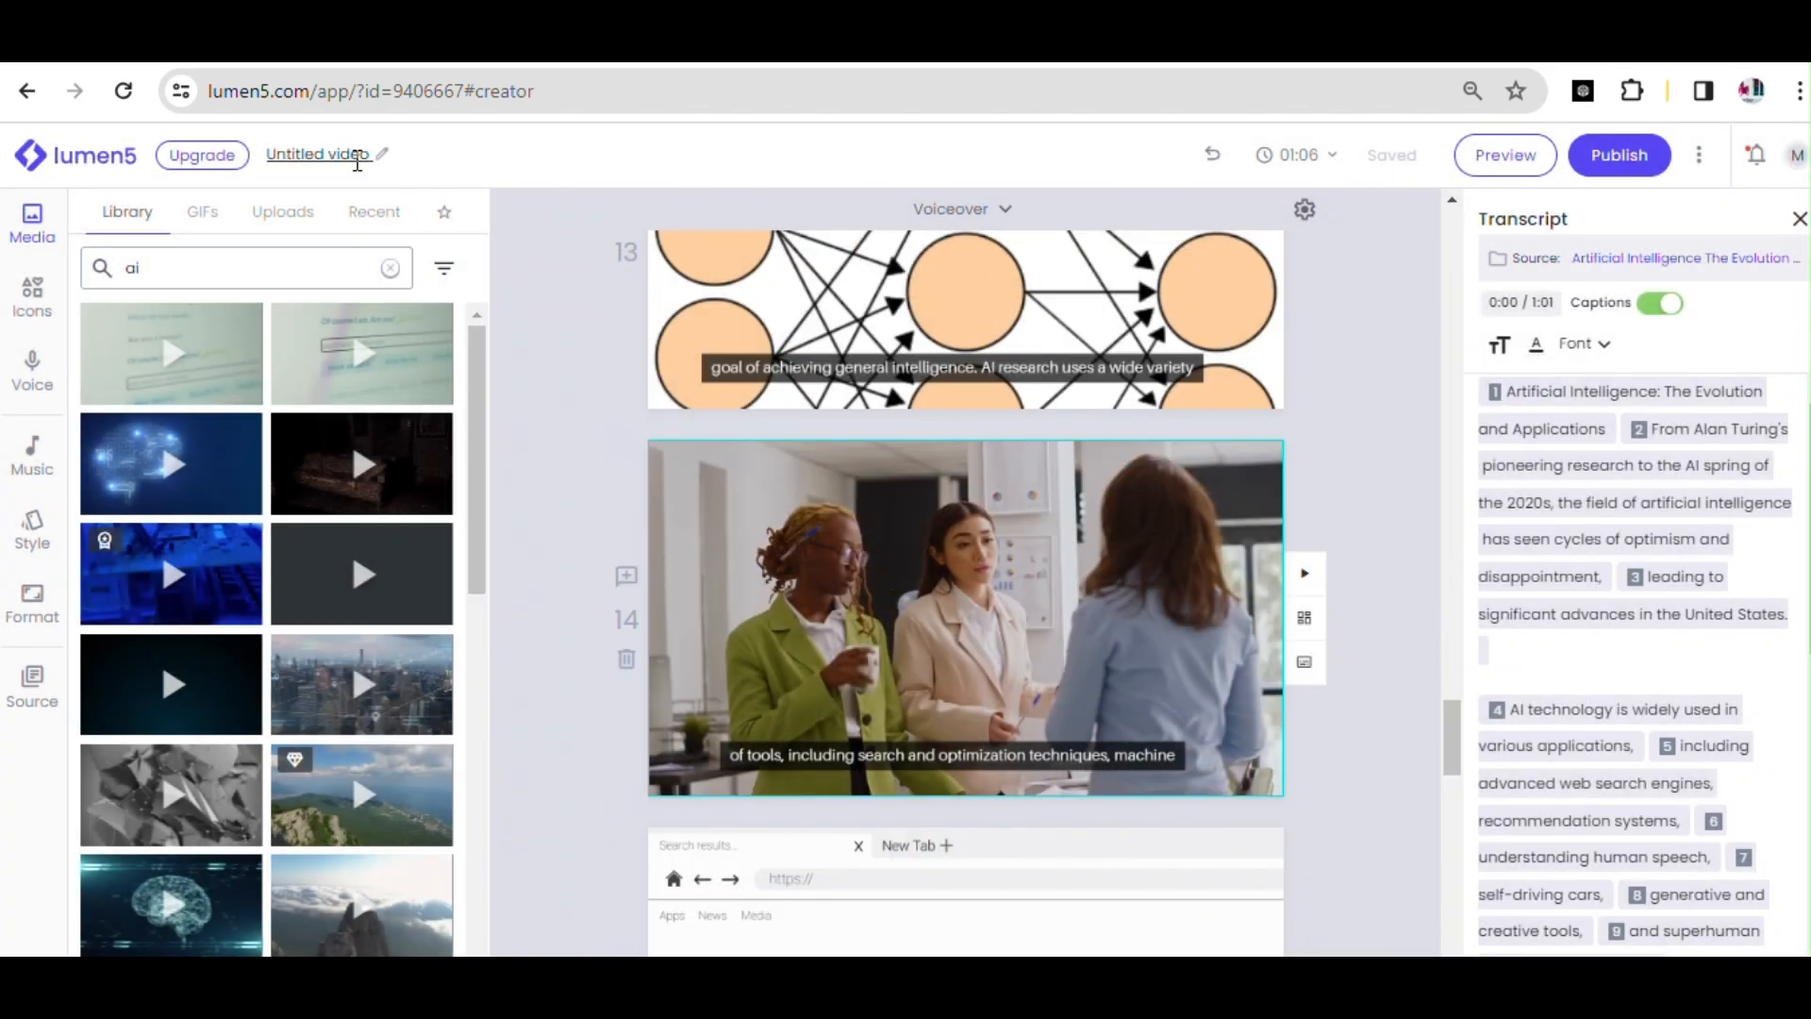
# Rename the untitled video as "ai" and publish it.
pyautogui.click(357, 160)
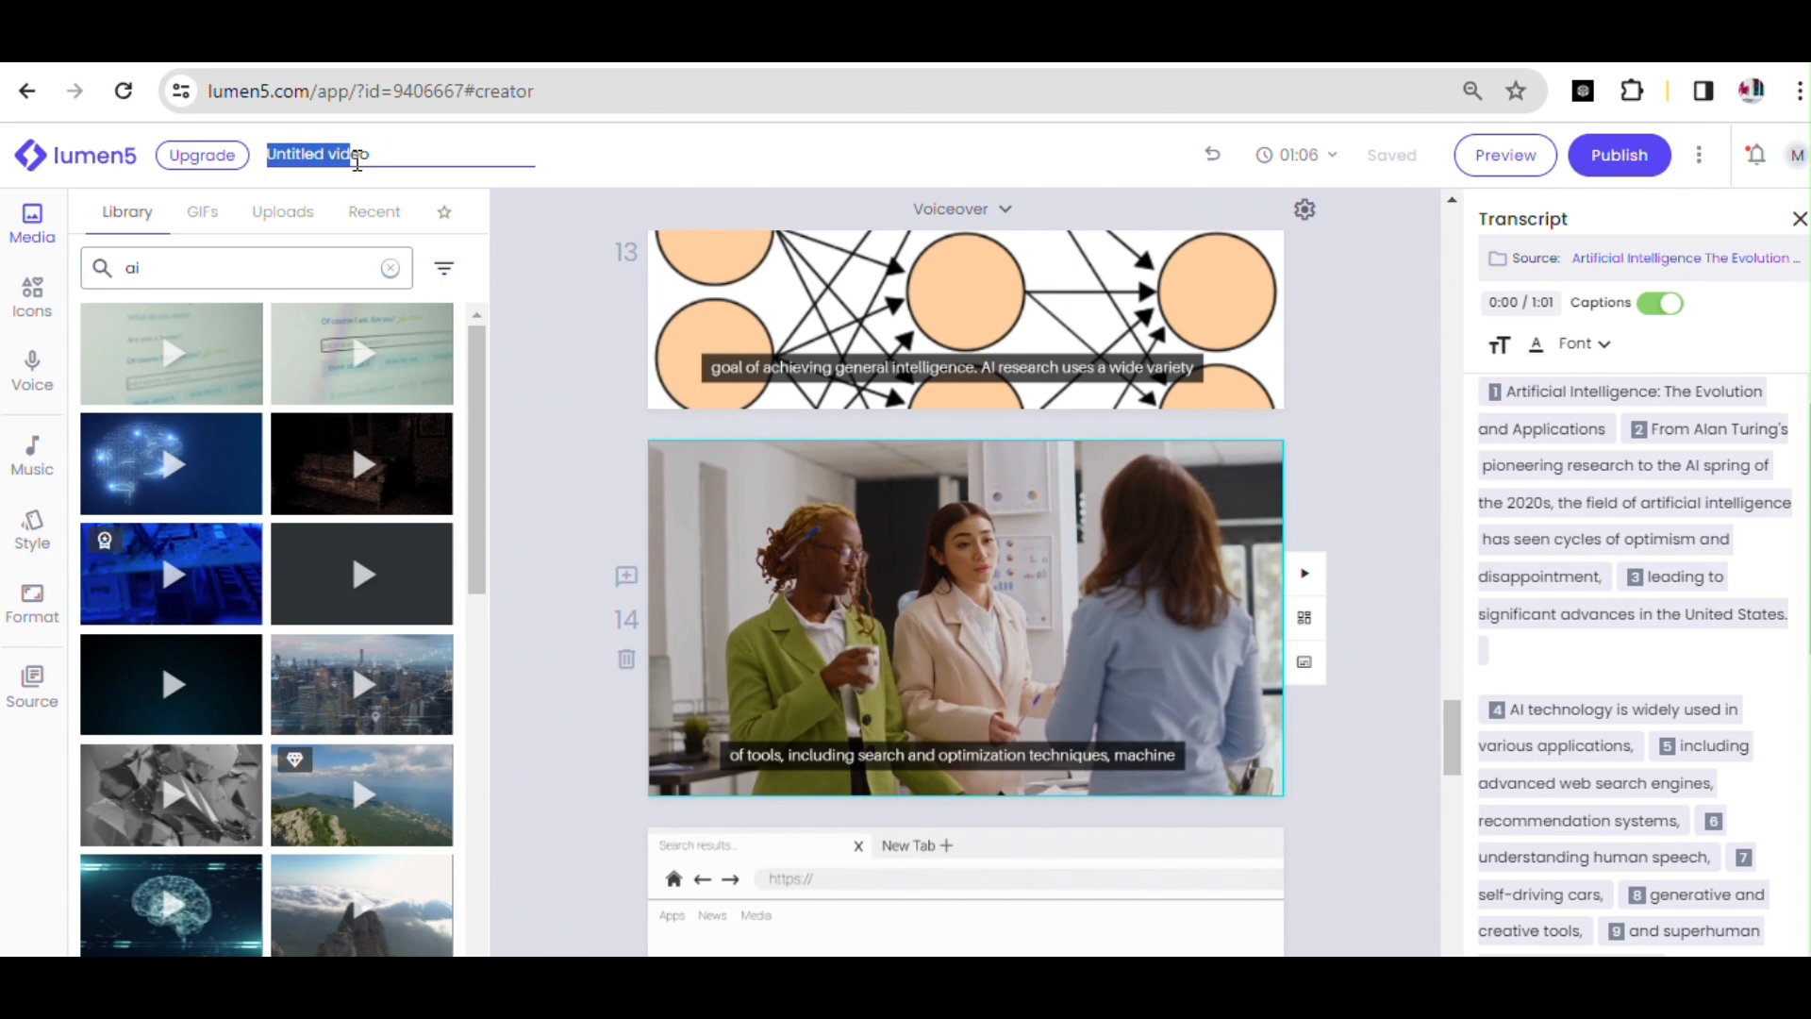
pyautogui.hotkey('ctrl', 'a')
pyautogui.write('ai')
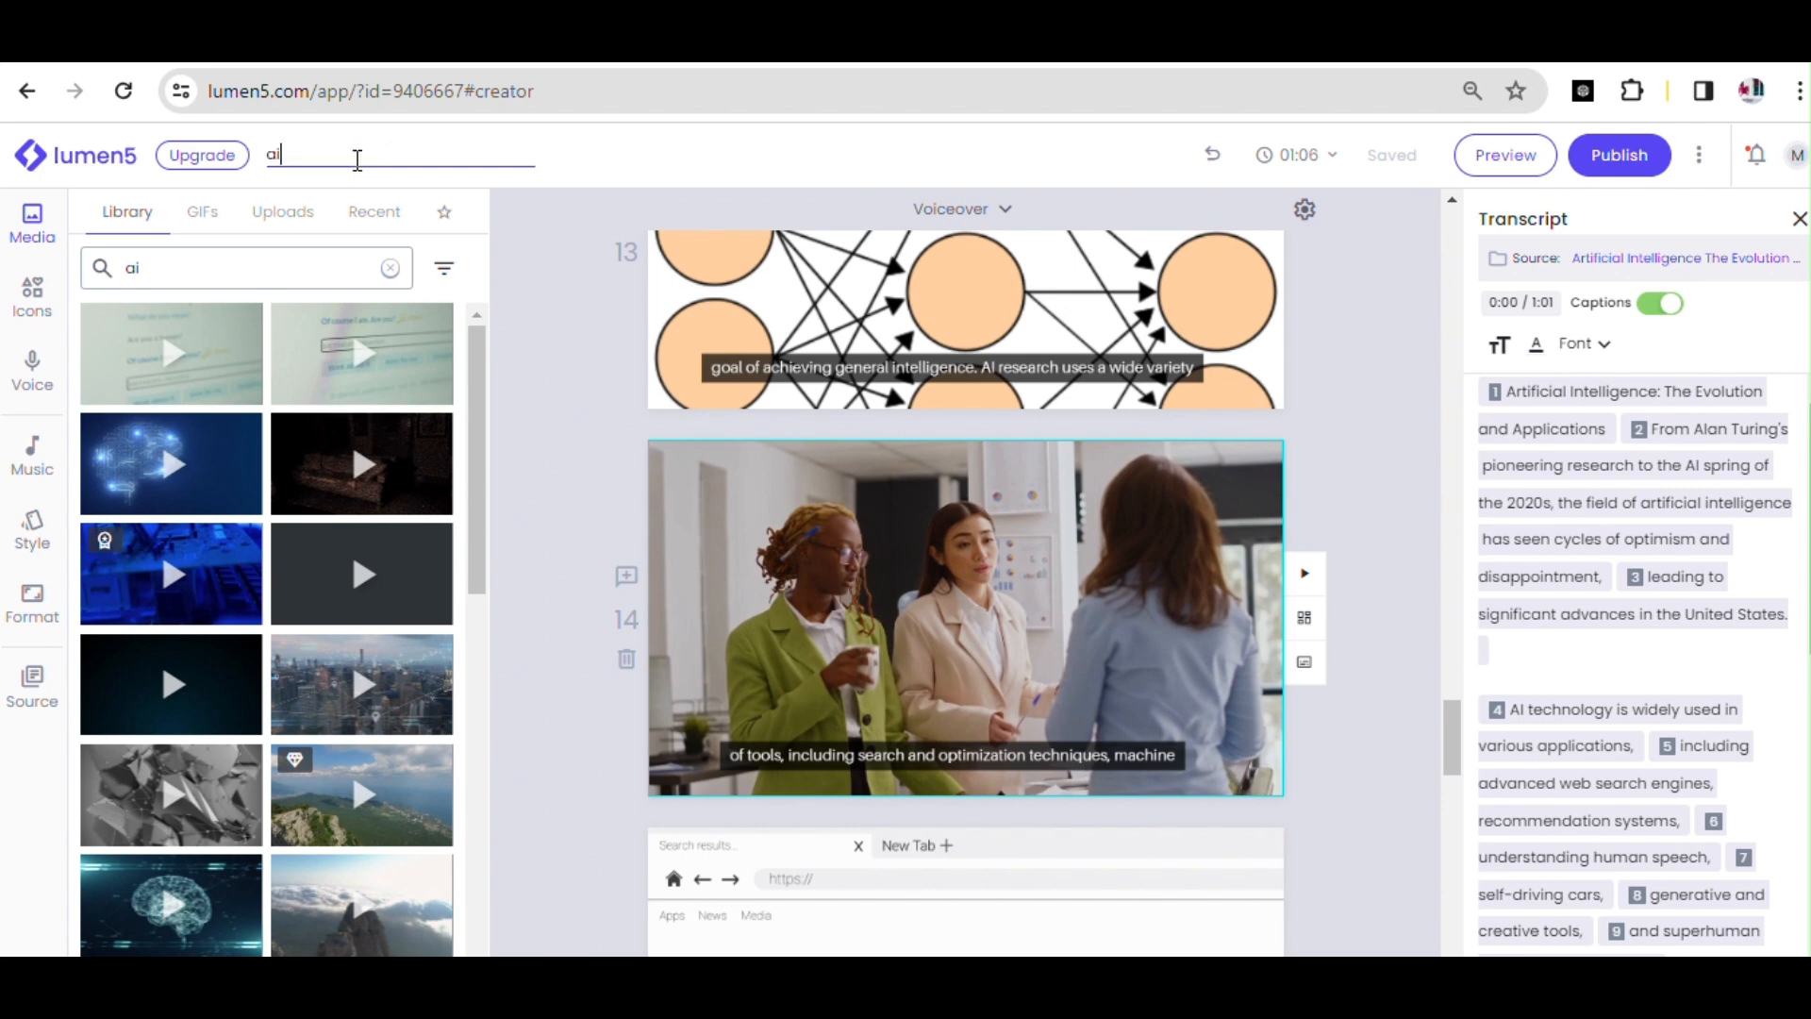
pyautogui.press('Return')
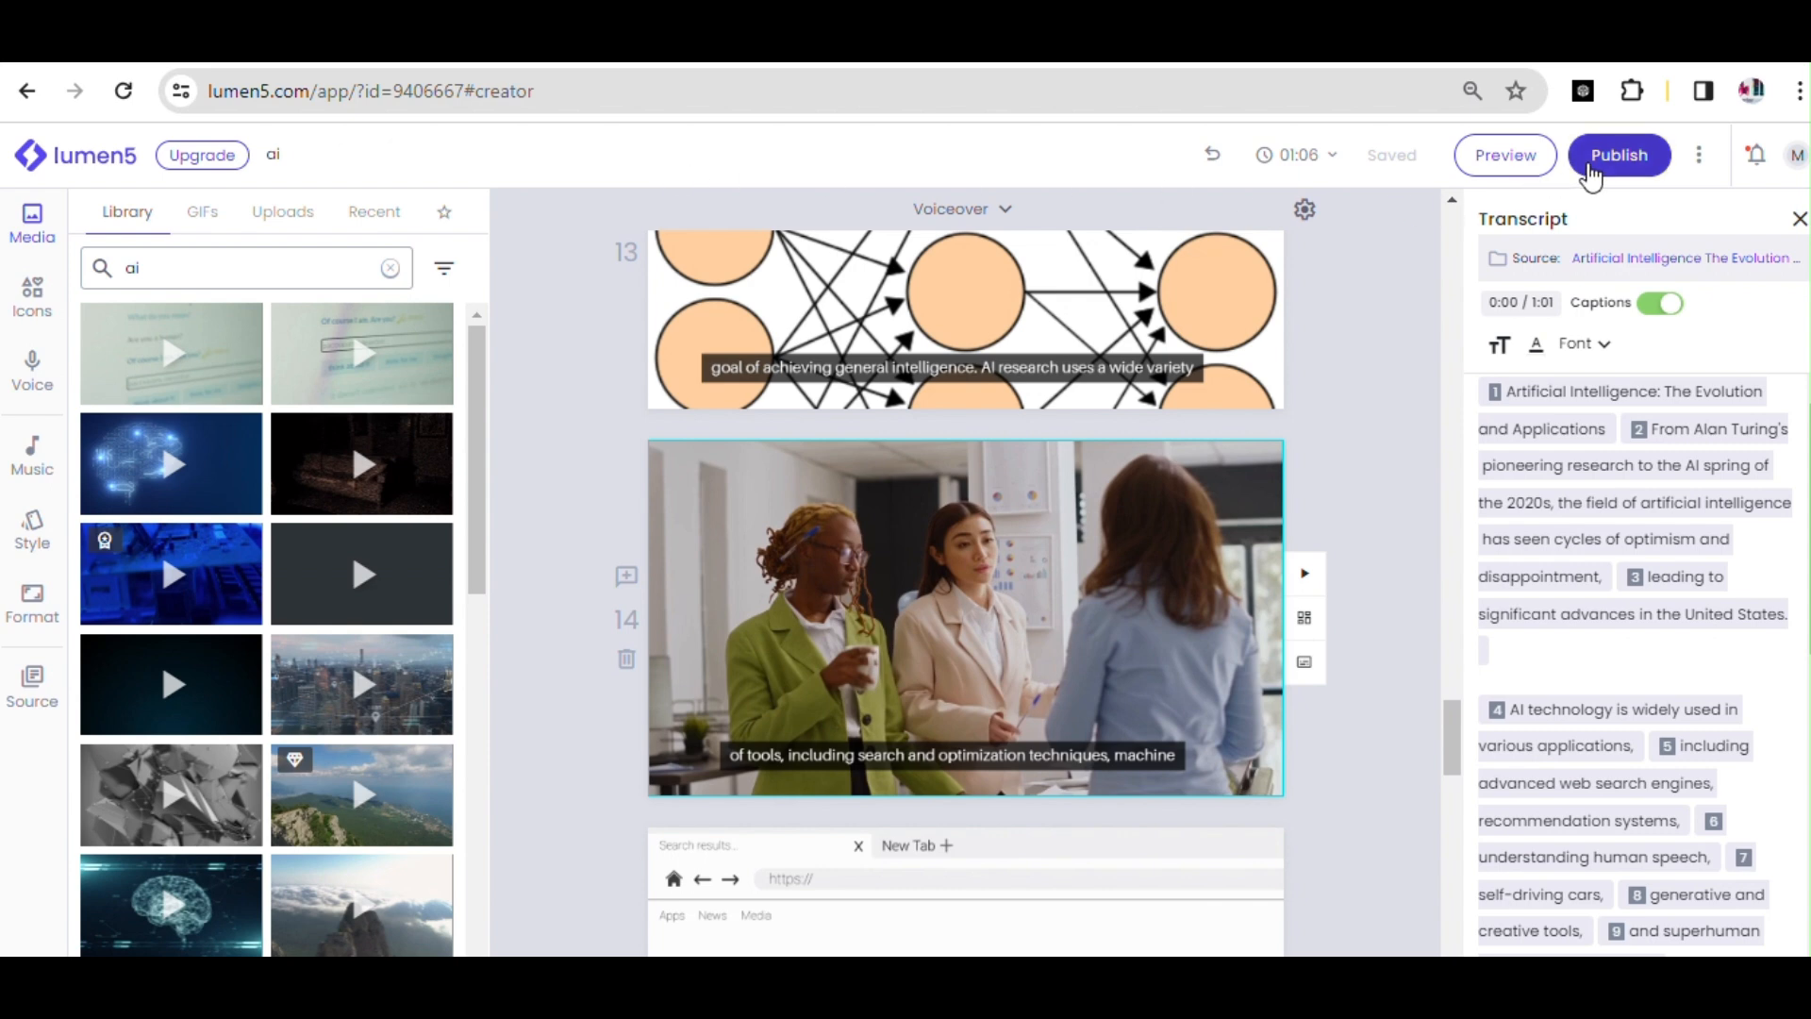
pyautogui.click(1591, 170)
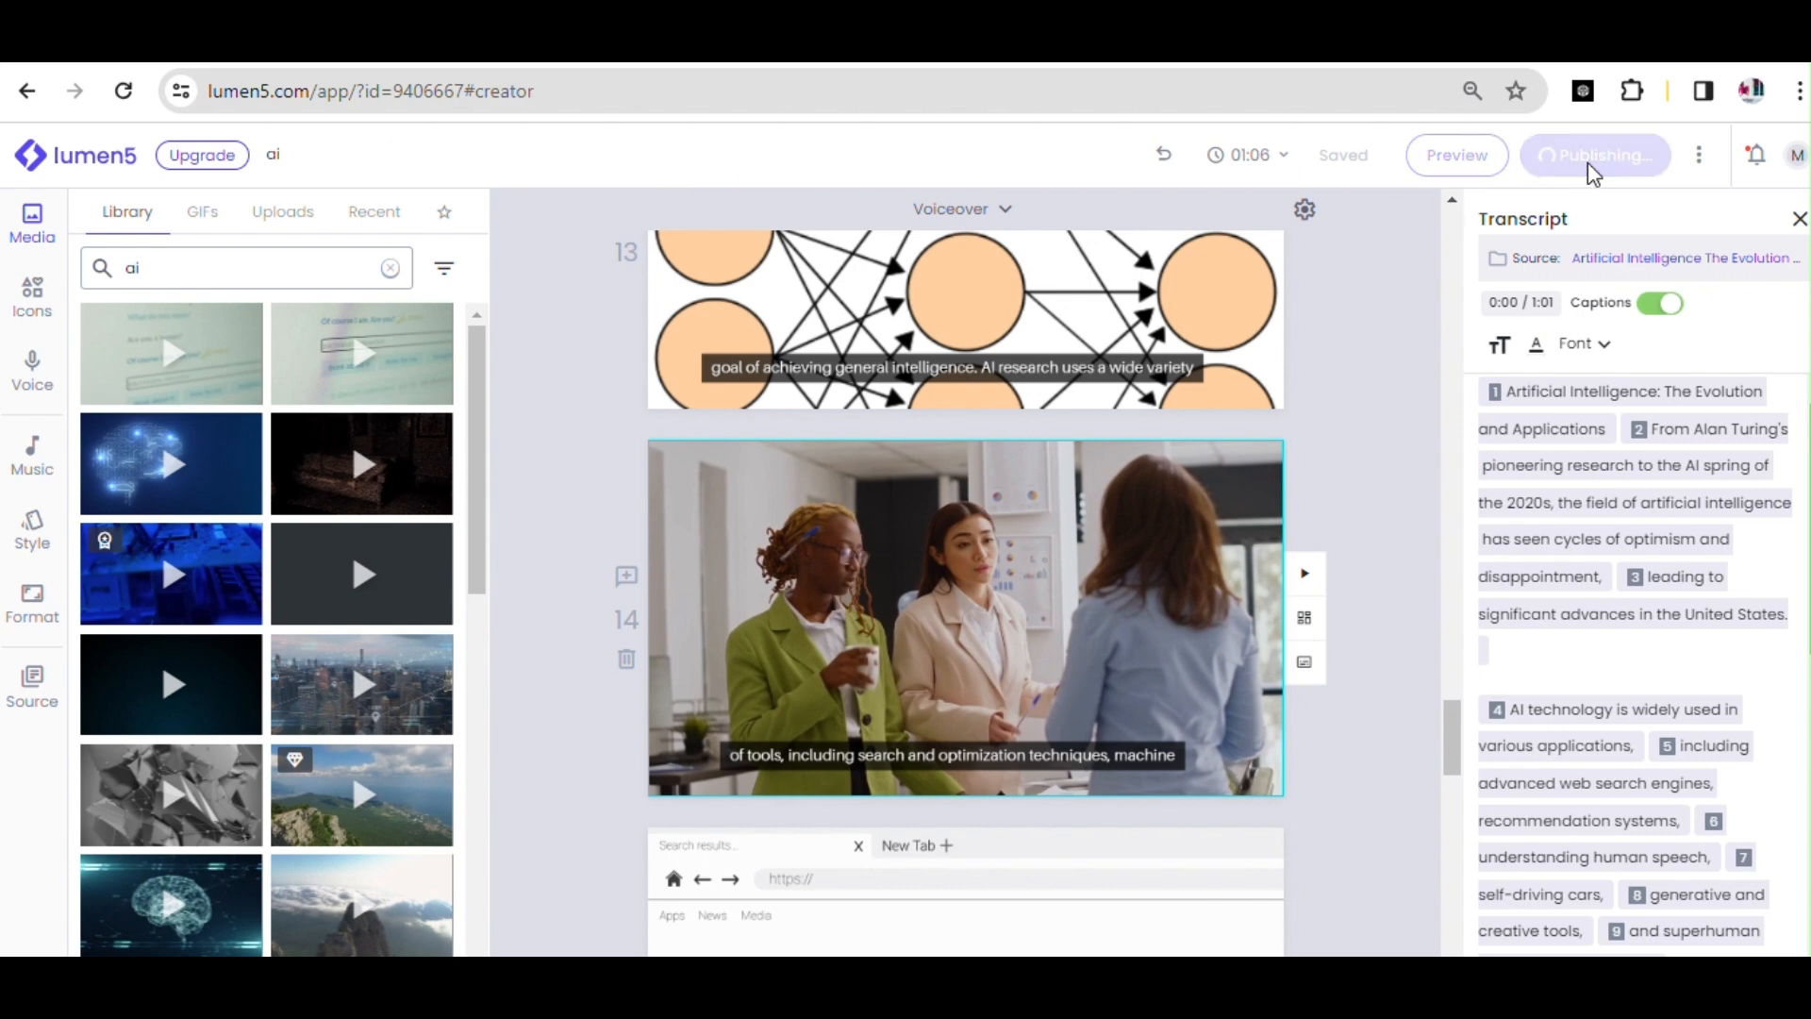